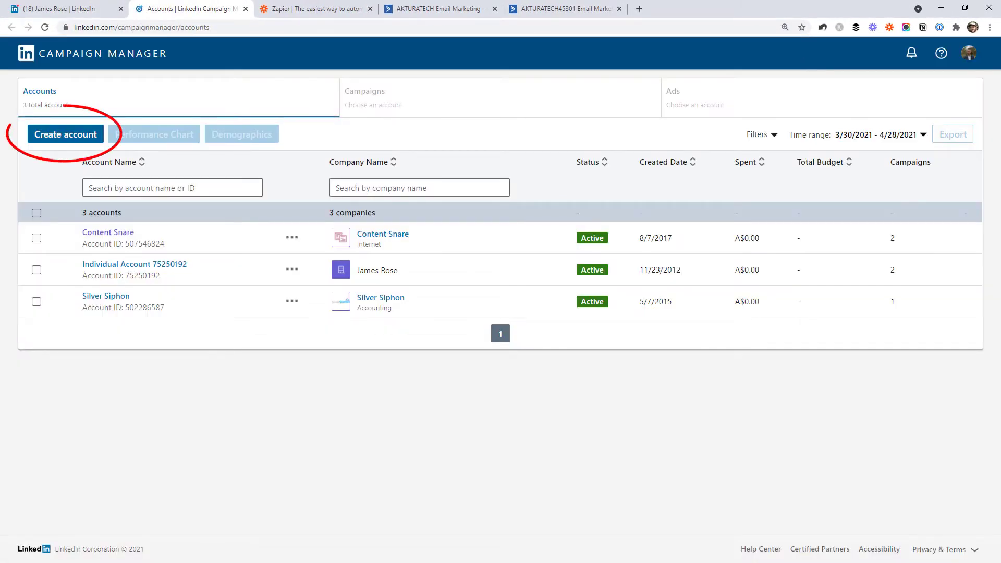
{"action": "left_click", "coordinate": [84, 137]}
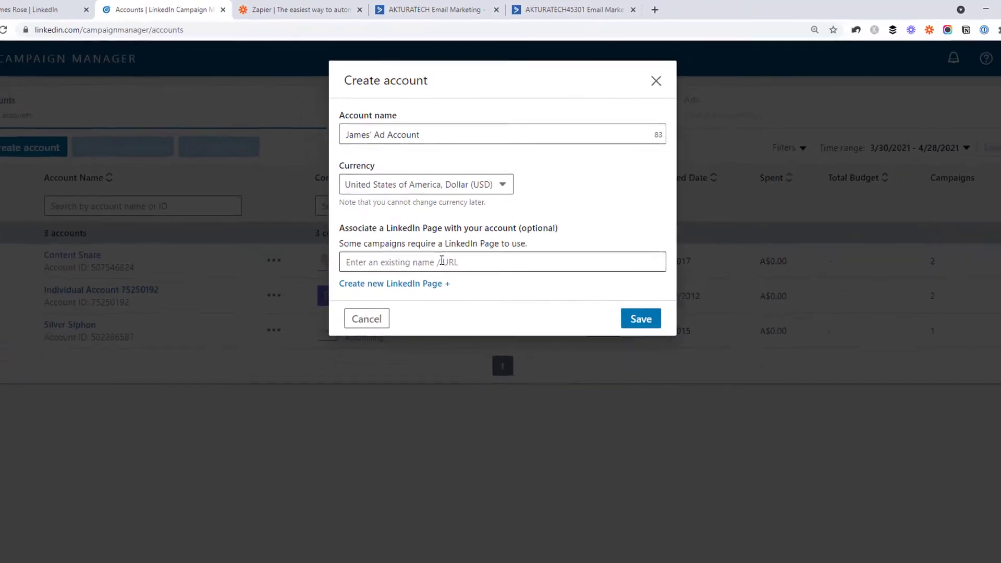
{"action": "left_click", "coordinate": [640, 74]}
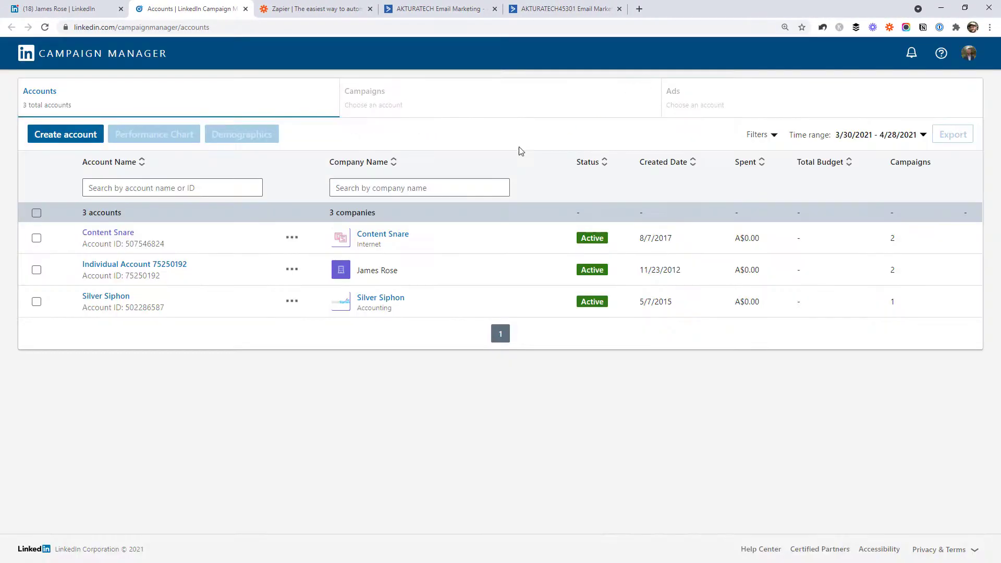
In the Content Snare account, start a new campaign group named 'Content Snare Zapier Example'
{"action": "left_click", "coordinate": [106, 233]}
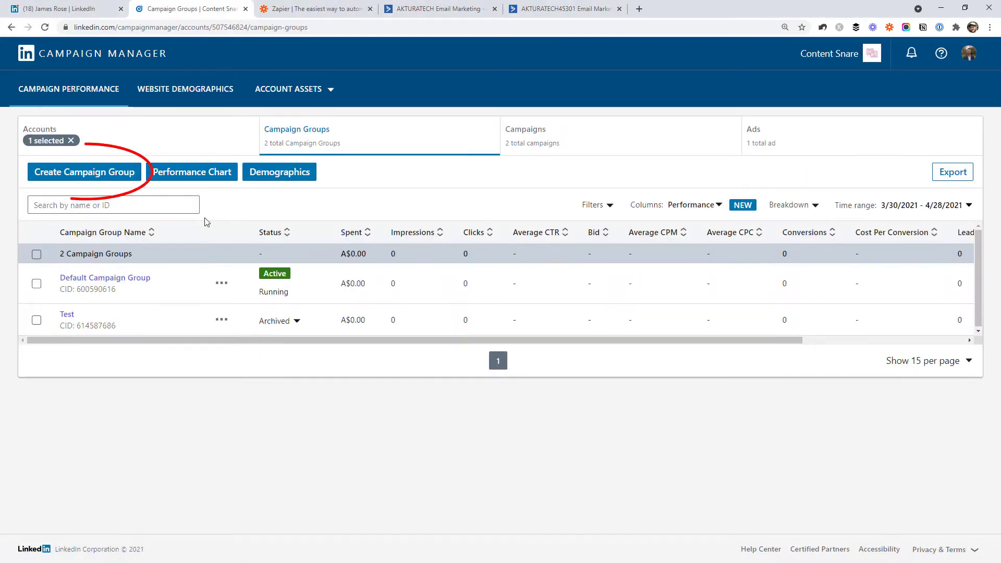
{"action": "left_click", "coordinate": [103, 180]}
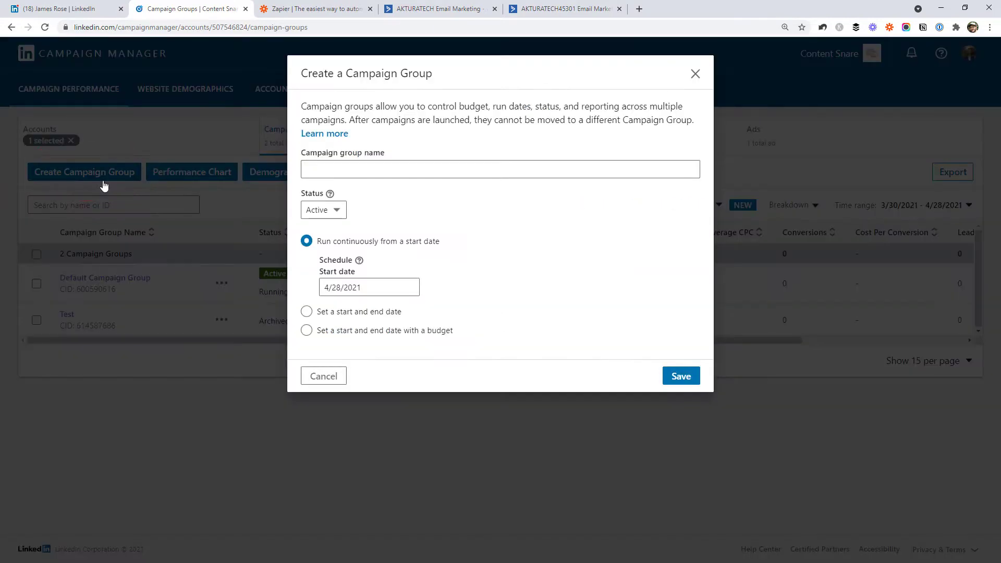
{"action": "left_click", "coordinate": [373, 173]}
{"action": "type", "text": "Content Snare Zapier Example"}
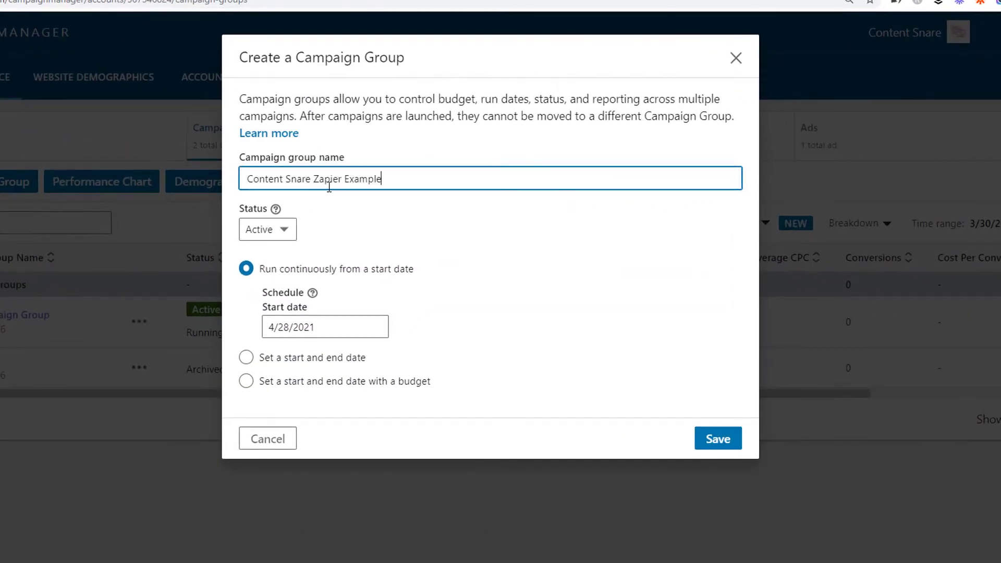
Schedule the group from 4/30/2021 to 5/5/2021 and save it
{"action": "left_click", "coordinate": [302, 357]}
{"action": "left_click", "coordinate": [305, 350]}
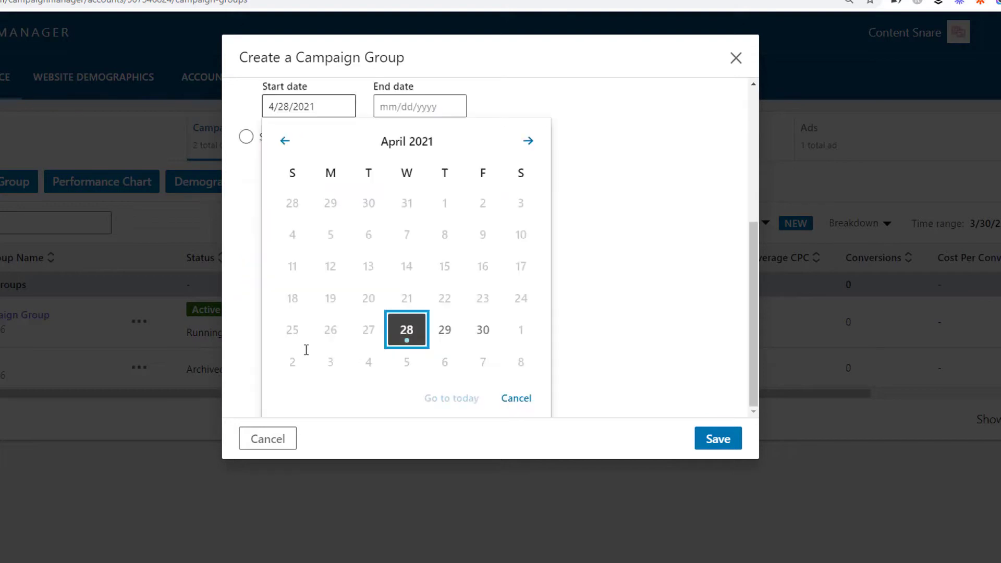
{"action": "left_click", "coordinate": [482, 334]}
{"action": "left_click", "coordinate": [443, 355]}
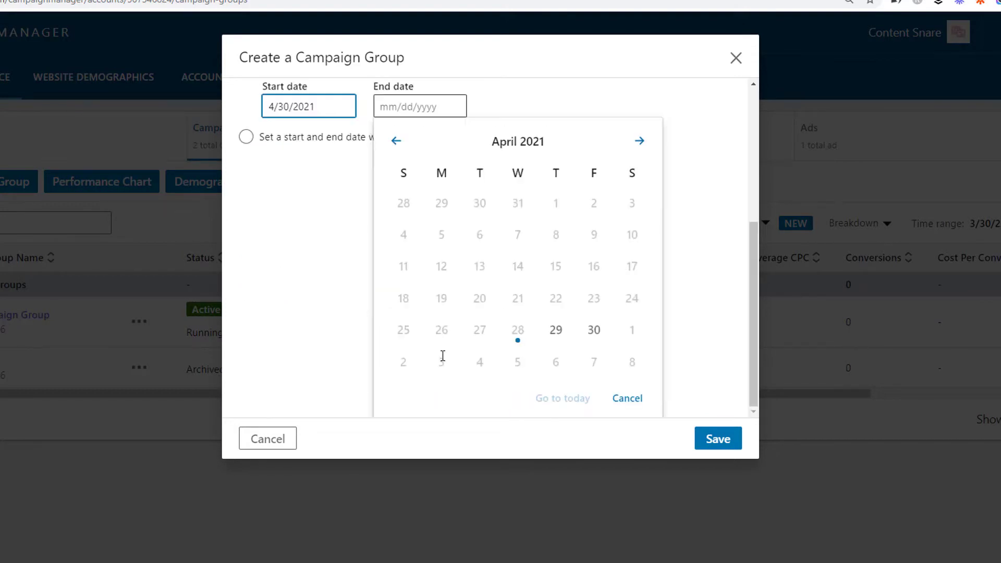
{"action": "left_click", "coordinate": [639, 141]}
{"action": "left_click", "coordinate": [518, 235]}
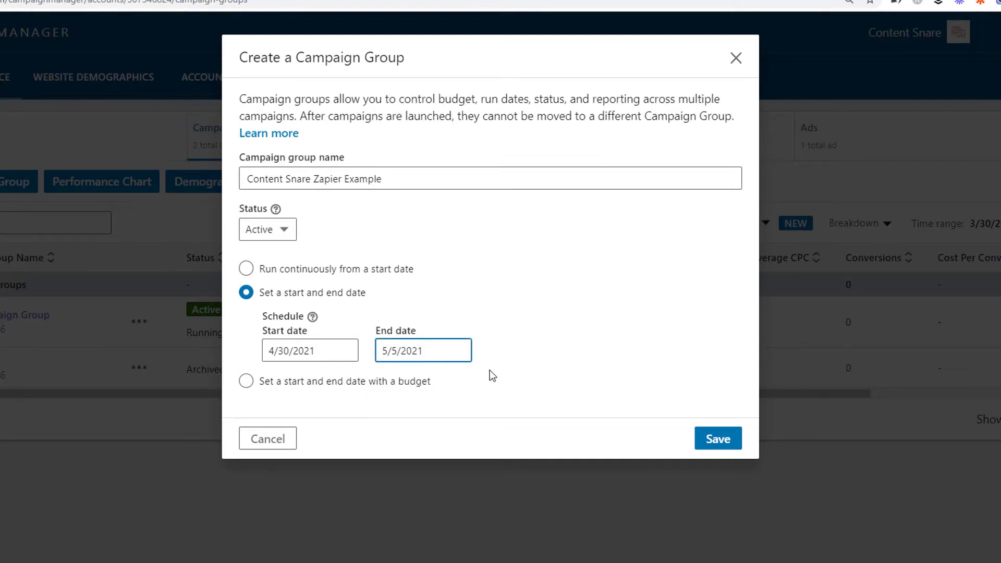
{"action": "left_click", "coordinate": [717, 439]}
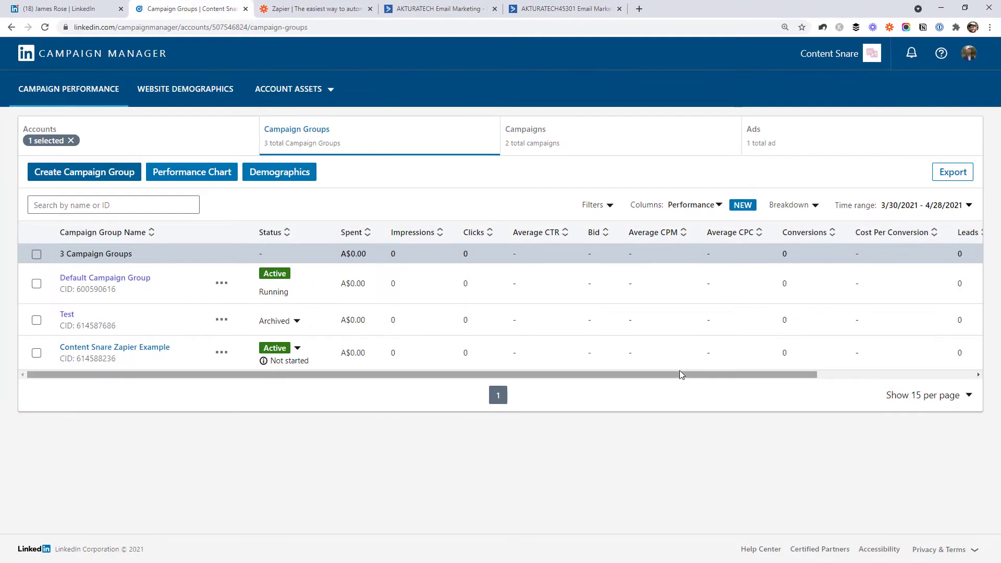
Open the Content Snare Zapier Example group and create a new campaign, advancing to objective selection
{"action": "left_click", "coordinate": [114, 349]}
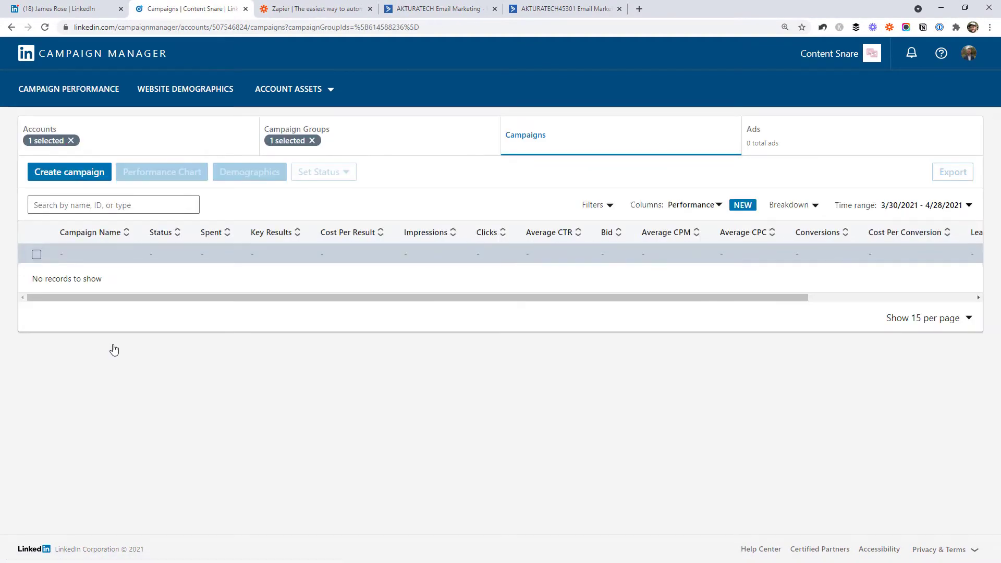
{"action": "left_click", "coordinate": [80, 177]}
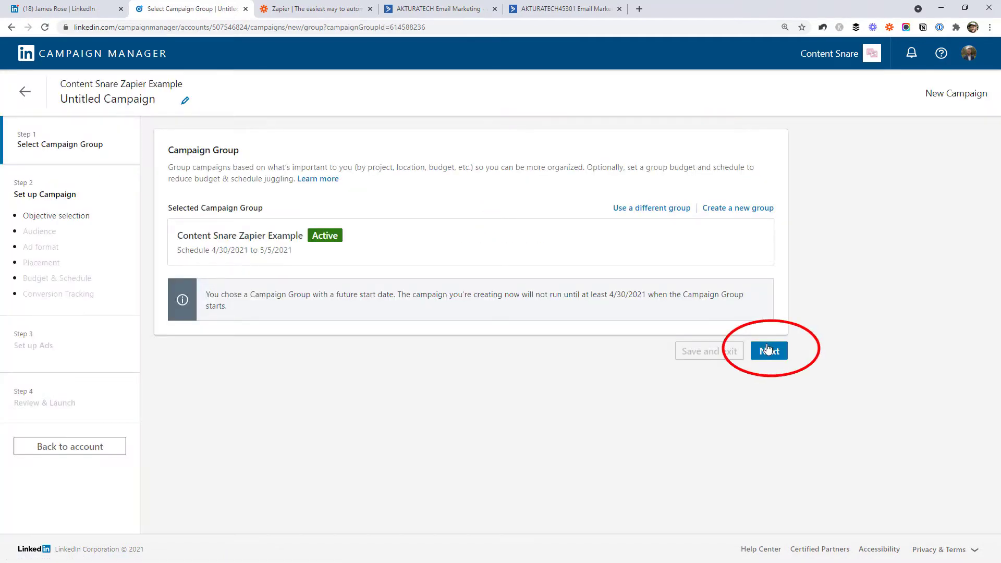
{"action": "left_click", "coordinate": [767, 349]}
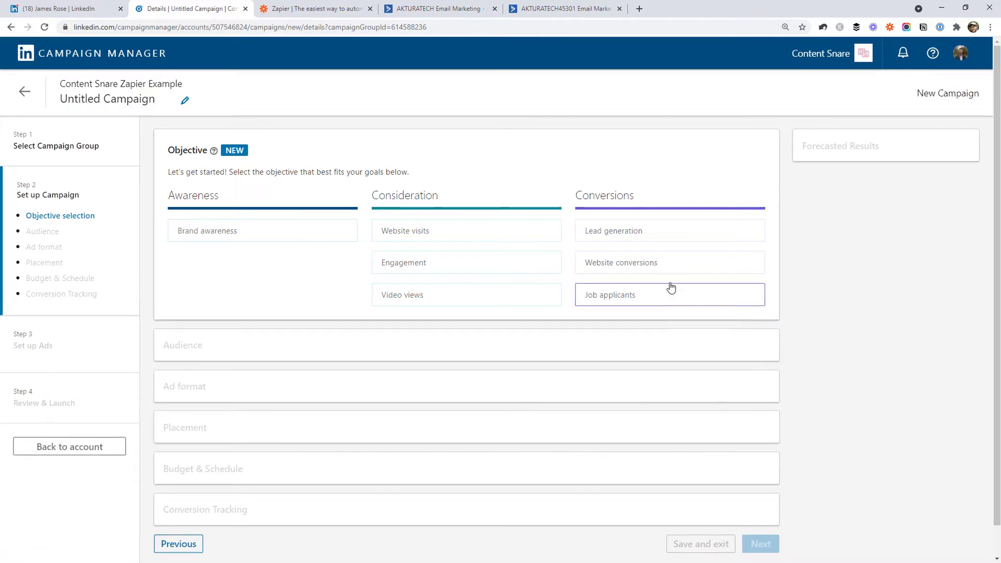
{"action": "mouse_move", "coordinate": [626, 241]}
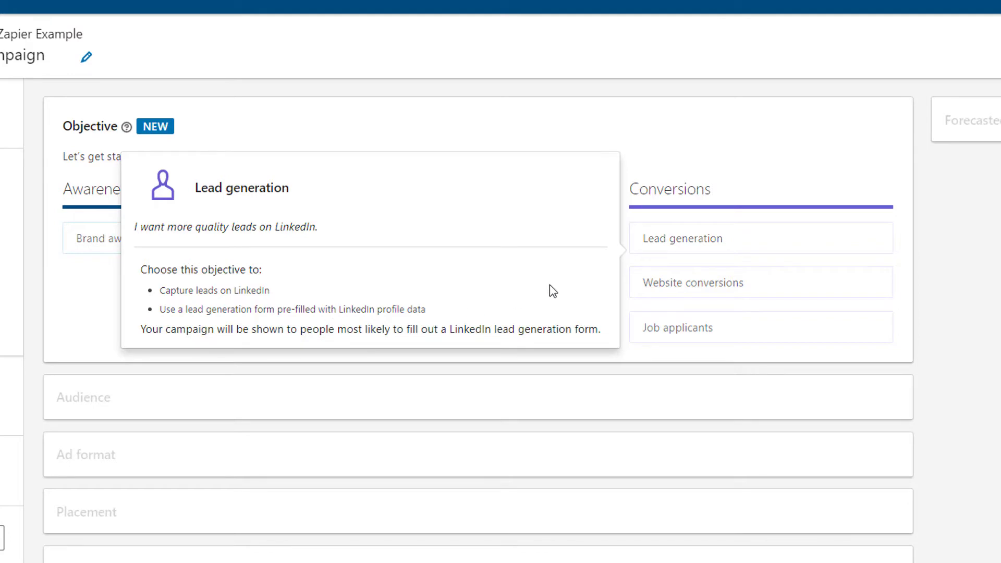
Choose Lead generation as the campaign objective
{"action": "left_click", "coordinate": [663, 239]}
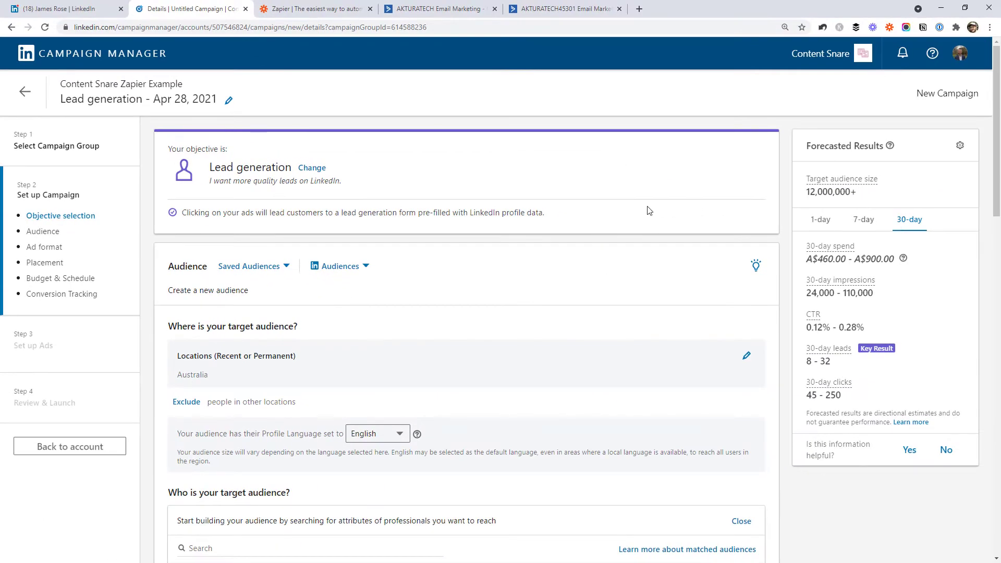
{"action": "scroll", "coordinate": [649, 210], "scroll_direction": "down", "scroll_amount": 2}
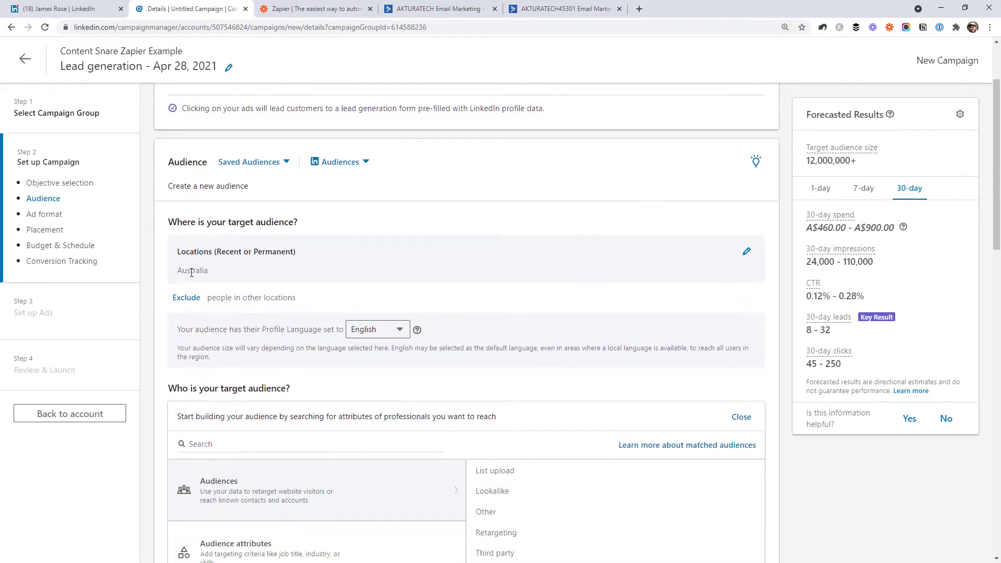
{"action": "scroll", "coordinate": [310, 278], "scroll_direction": "down", "scroll_amount": 2}
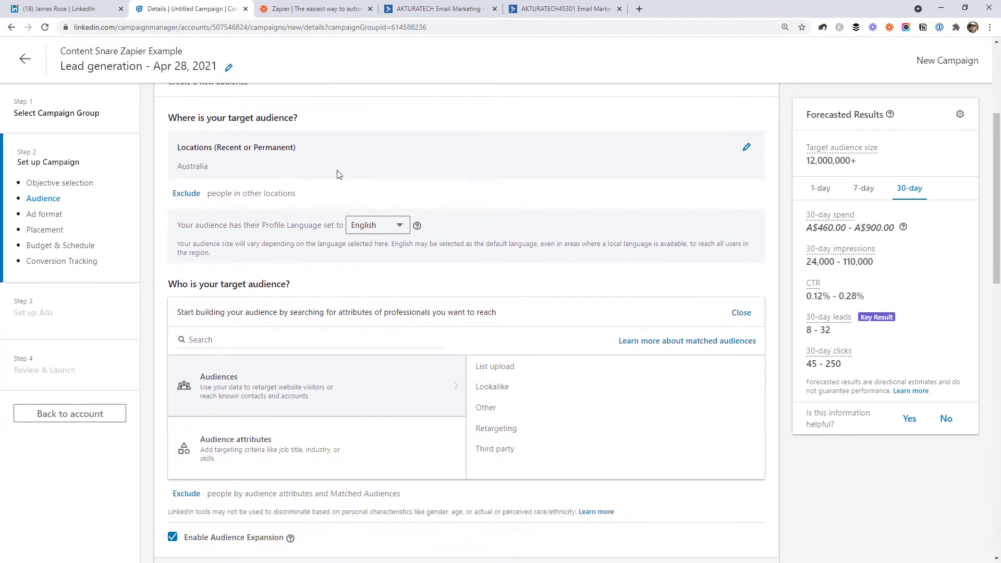
{"action": "scroll", "coordinate": [341, 175], "scroll_direction": "down", "scroll_amount": 3}
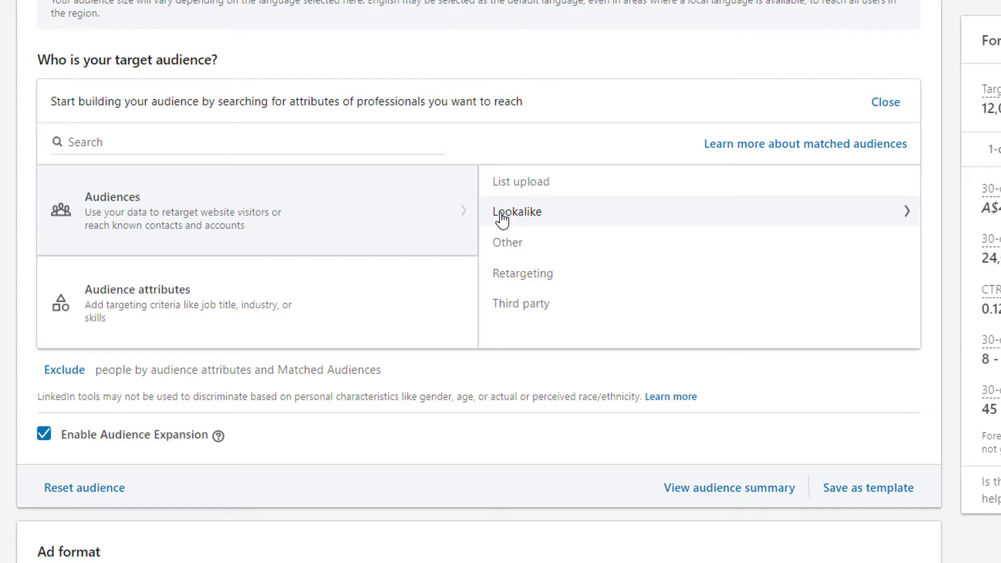
Search audience attributes for 'web design' and add the Web Design member interest
{"action": "left_click", "coordinate": [354, 301]}
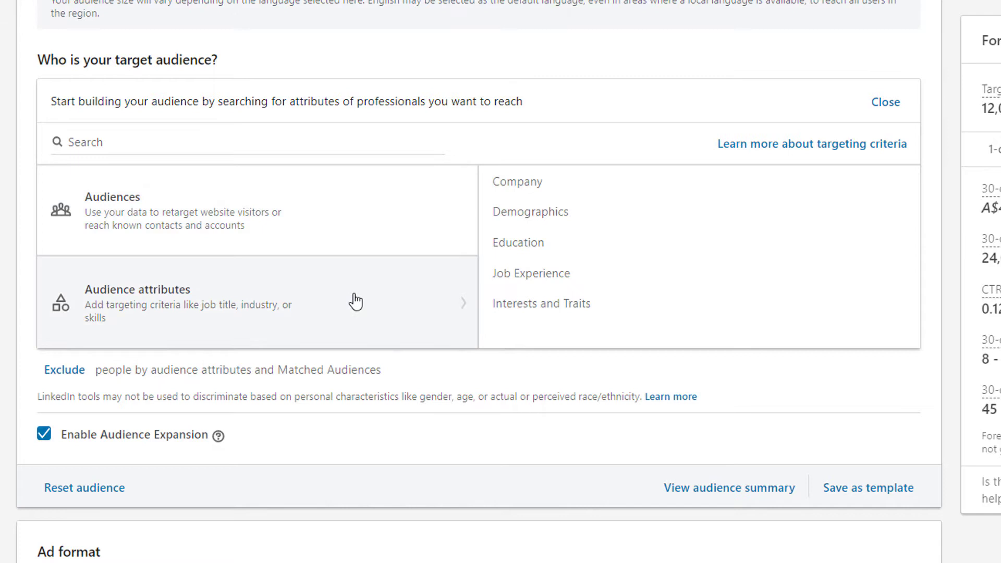
{"action": "left_click", "coordinate": [540, 211]}
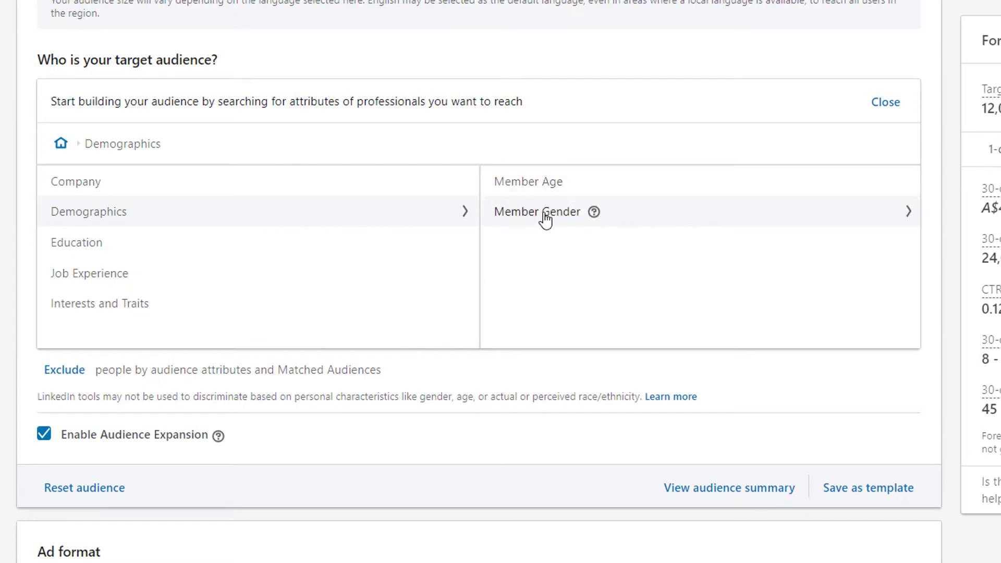
{"action": "left_click", "coordinate": [61, 144]}
{"action": "left_click", "coordinate": [74, 142]}
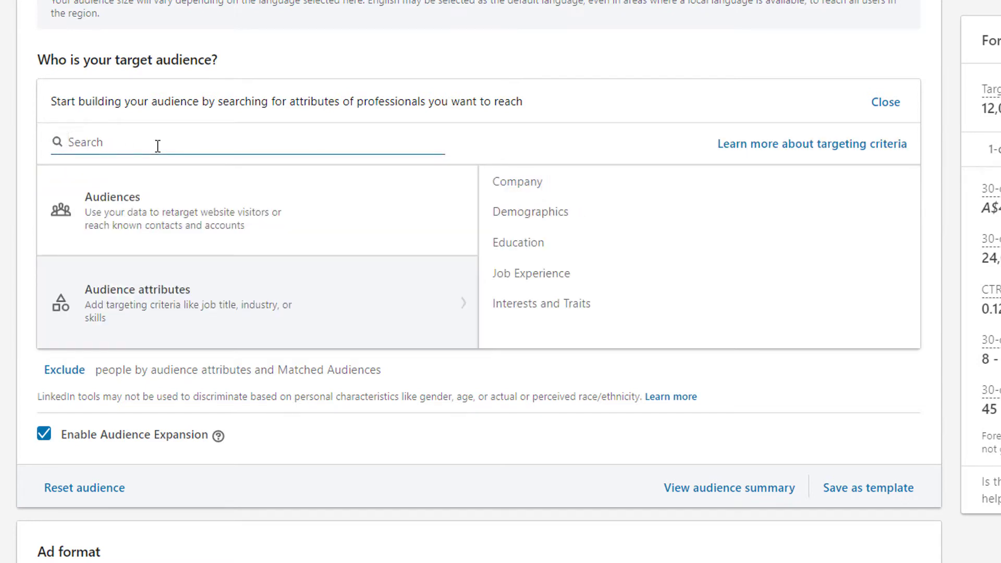
{"action": "type", "text": "web des"}
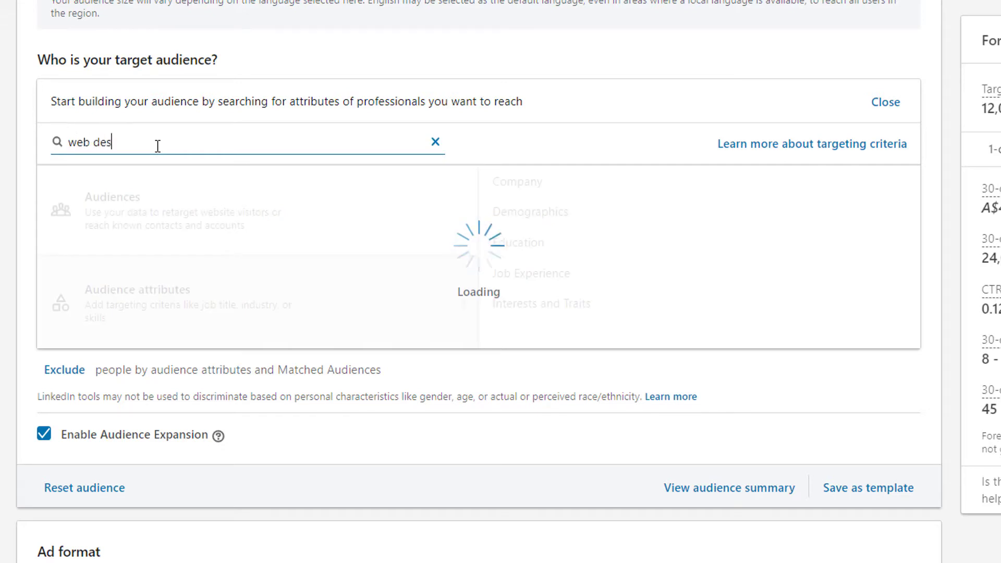
{"action": "type", "text": "ign"}
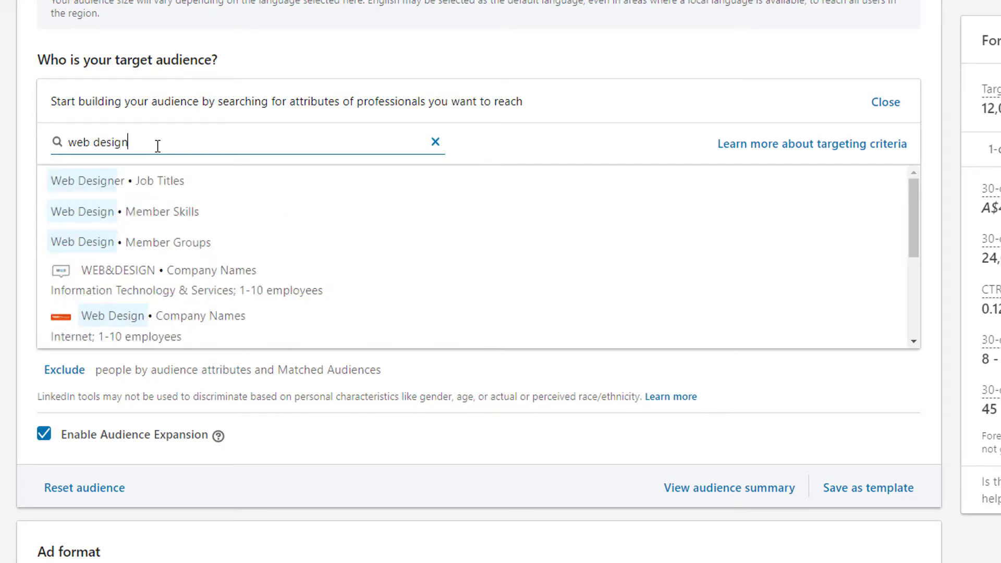
{"action": "scroll", "coordinate": [236, 225], "scroll_direction": "down", "scroll_amount": 4}
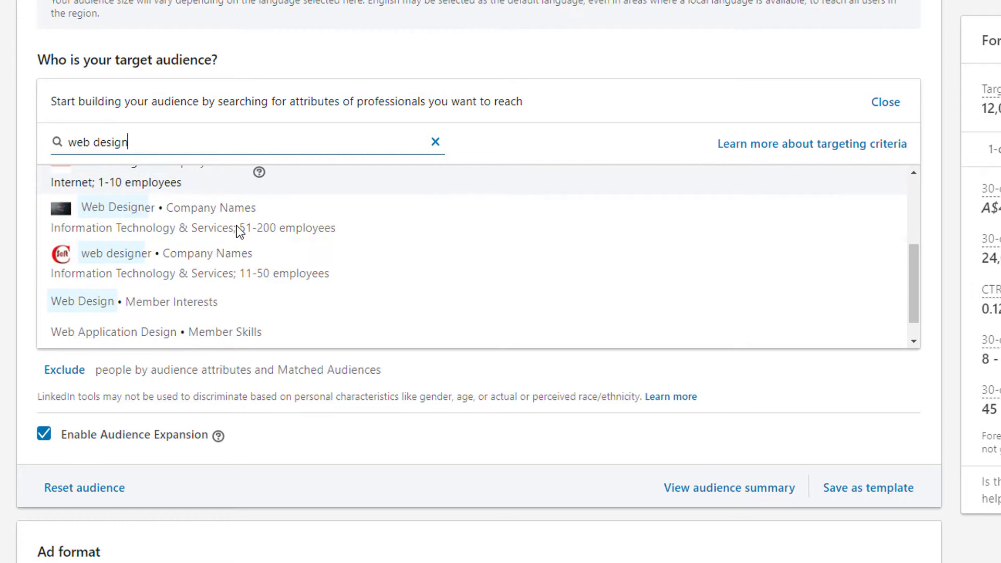
{"action": "left_click", "coordinate": [166, 307]}
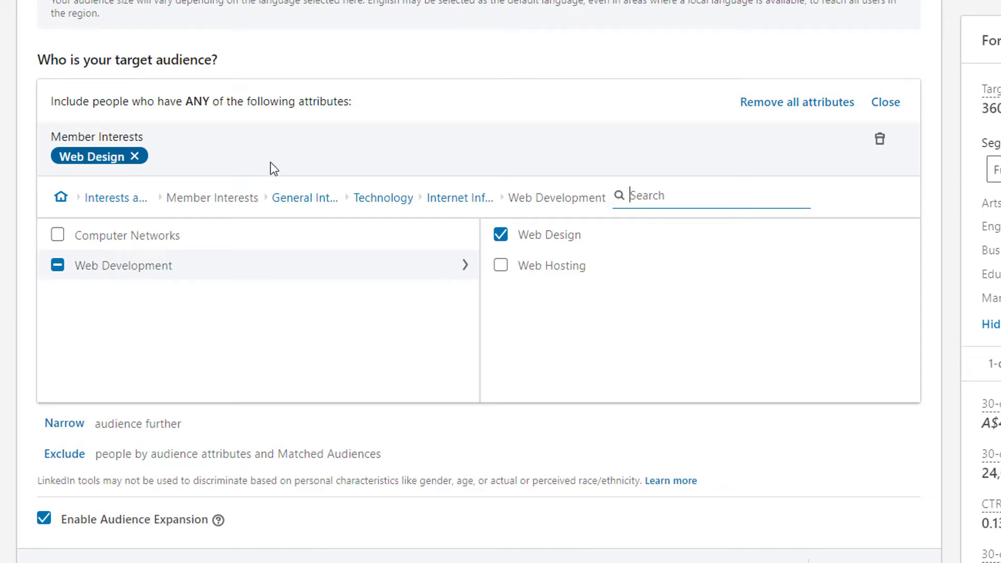
{"action": "left_click", "coordinate": [889, 104]}
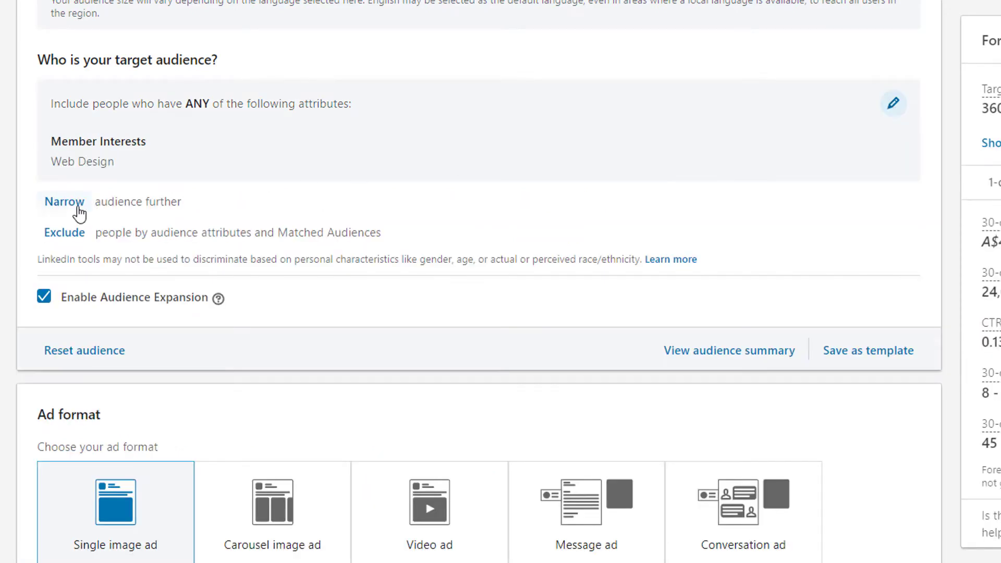
{"action": "left_click", "coordinate": [72, 207]}
{"action": "left_click", "coordinate": [83, 253]}
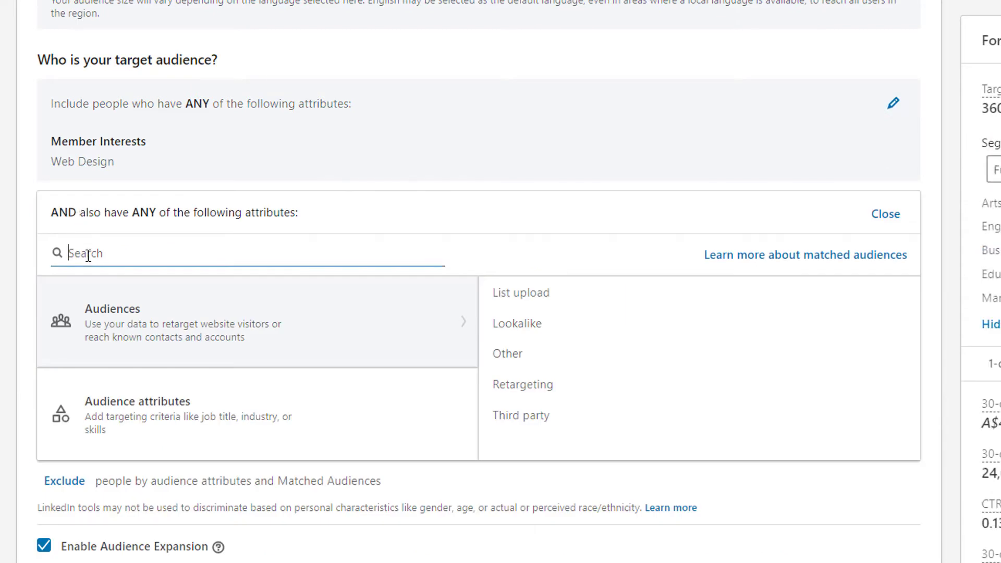
{"action": "type", "text": "director"}
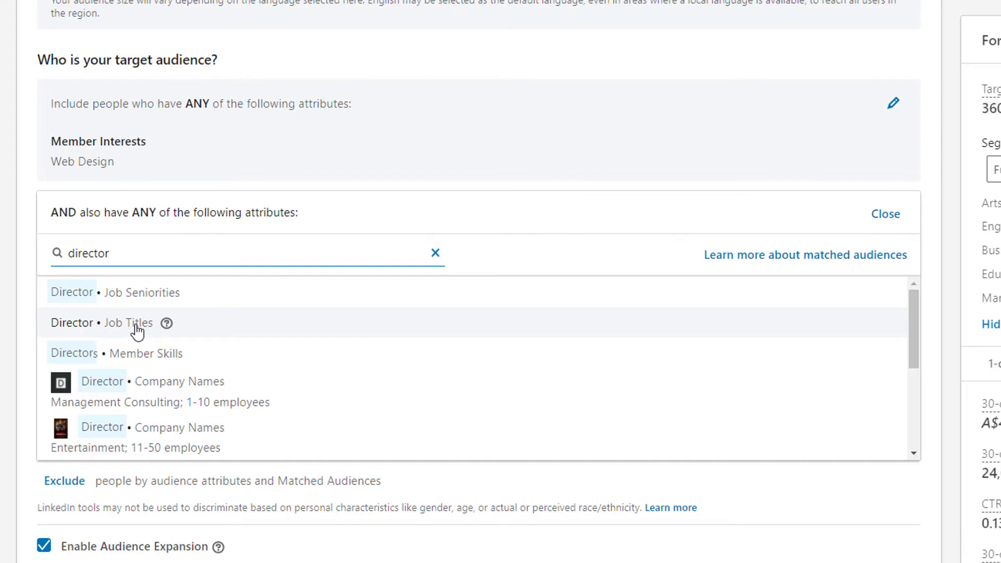
{"action": "left_click", "coordinate": [137, 331]}
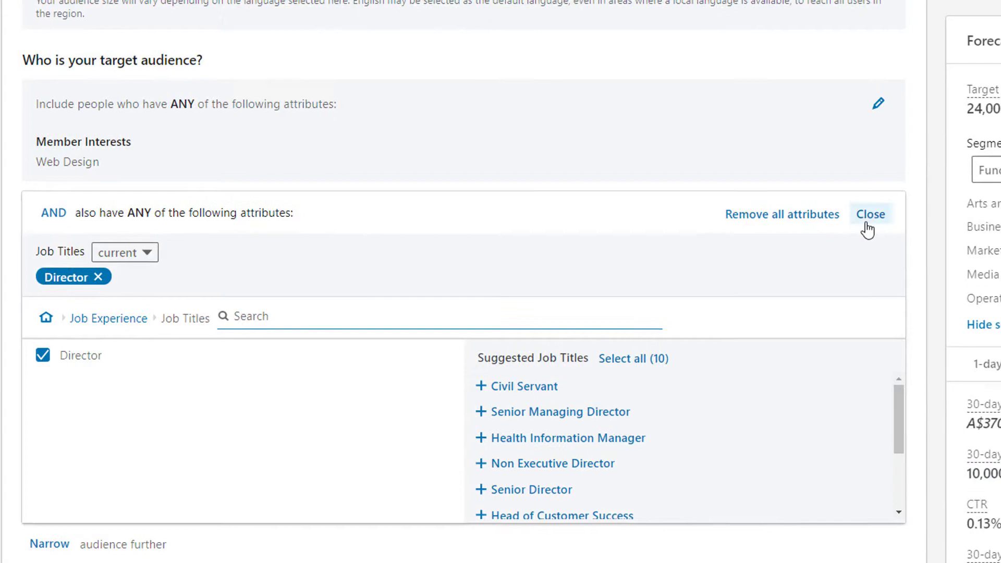
{"action": "left_click", "coordinate": [865, 224]}
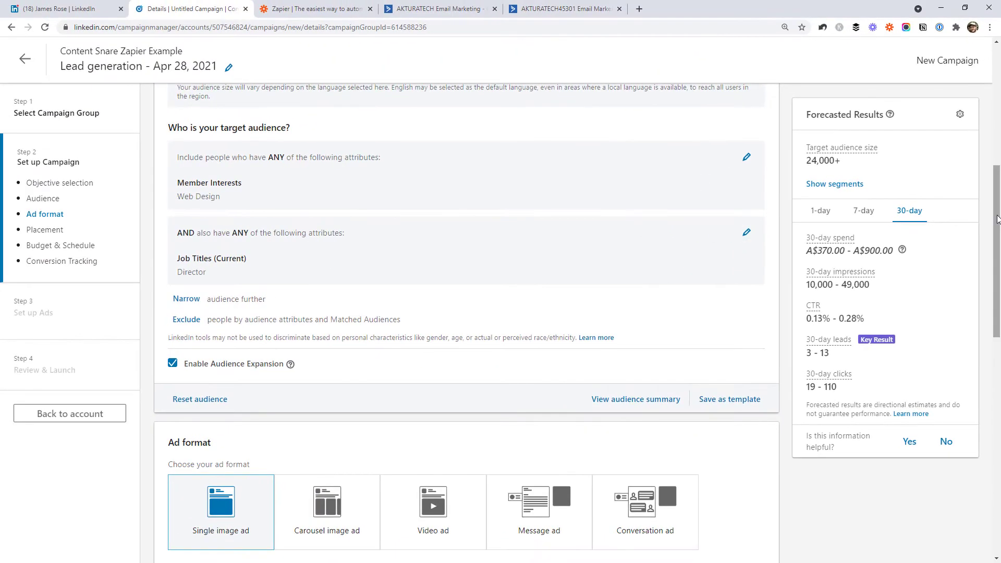
Finish the campaign setup page and confirm saving it as a draft
{"action": "scroll", "coordinate": [209, 224], "scroll_direction": "down", "scroll_amount": 6}
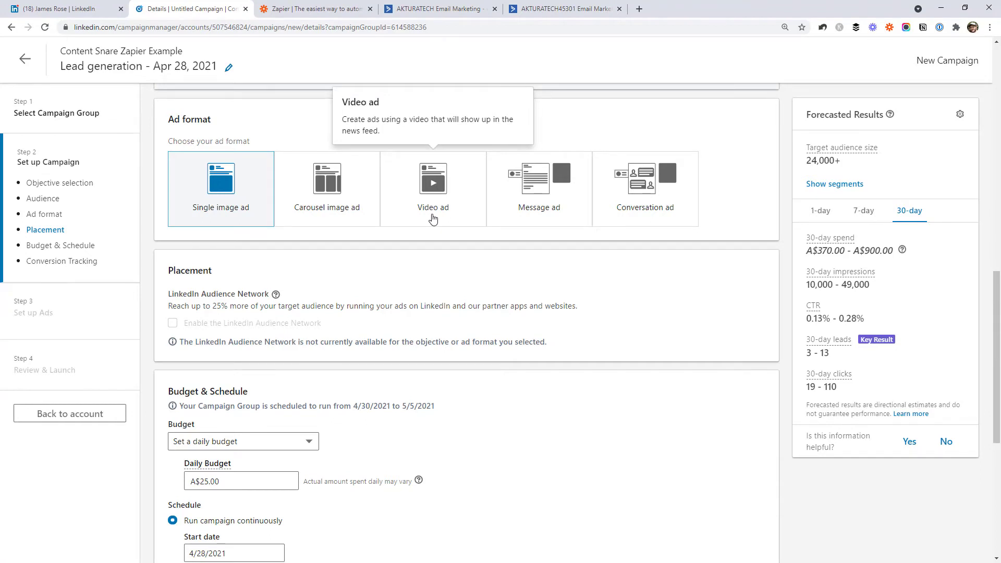
{"action": "scroll", "coordinate": [433, 219], "scroll_direction": "down", "scroll_amount": 5}
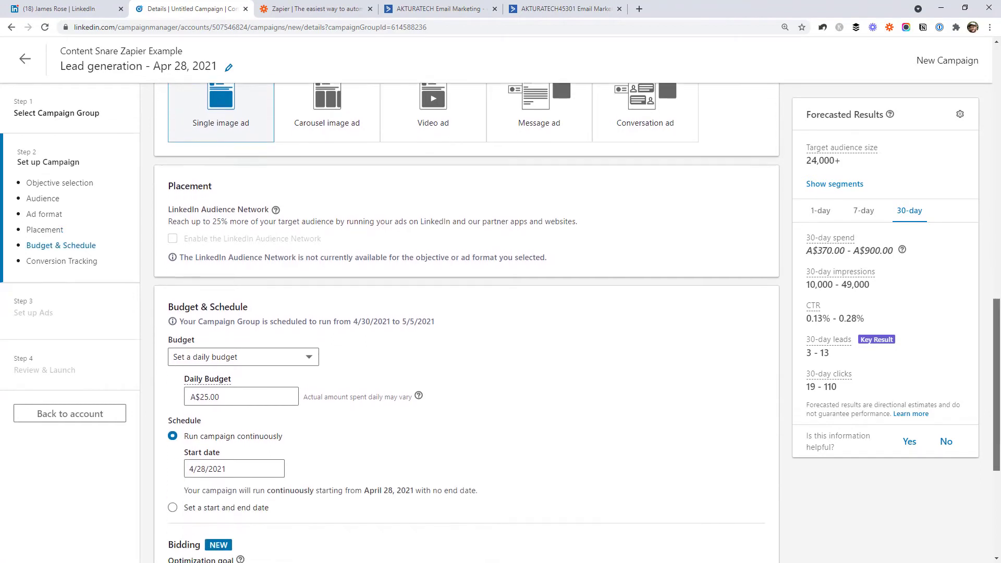
{"action": "scroll", "coordinate": [466, 324], "scroll_direction": "down", "scroll_amount": 2}
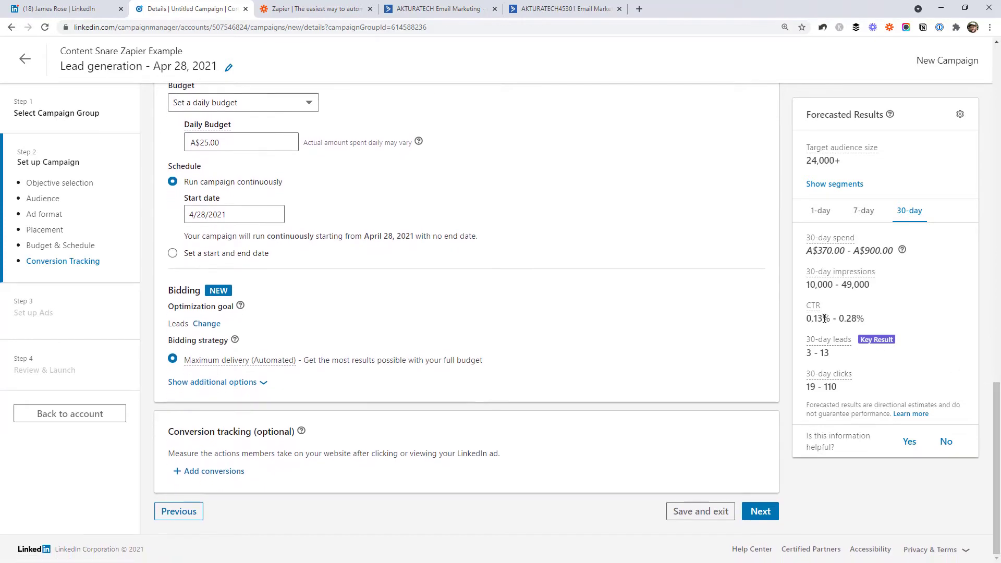
{"action": "left_click", "coordinate": [765, 513]}
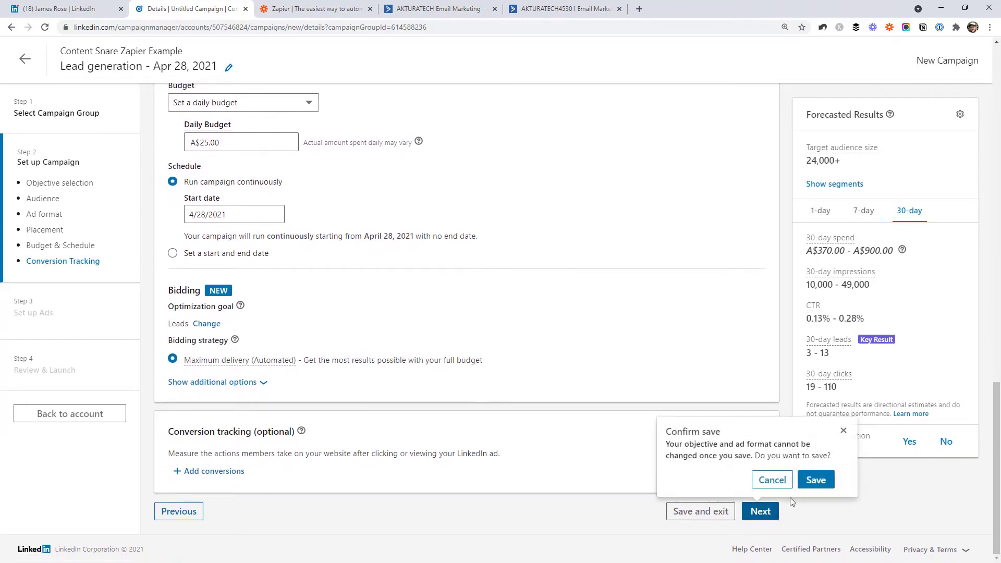
{"action": "left_click", "coordinate": [816, 479]}
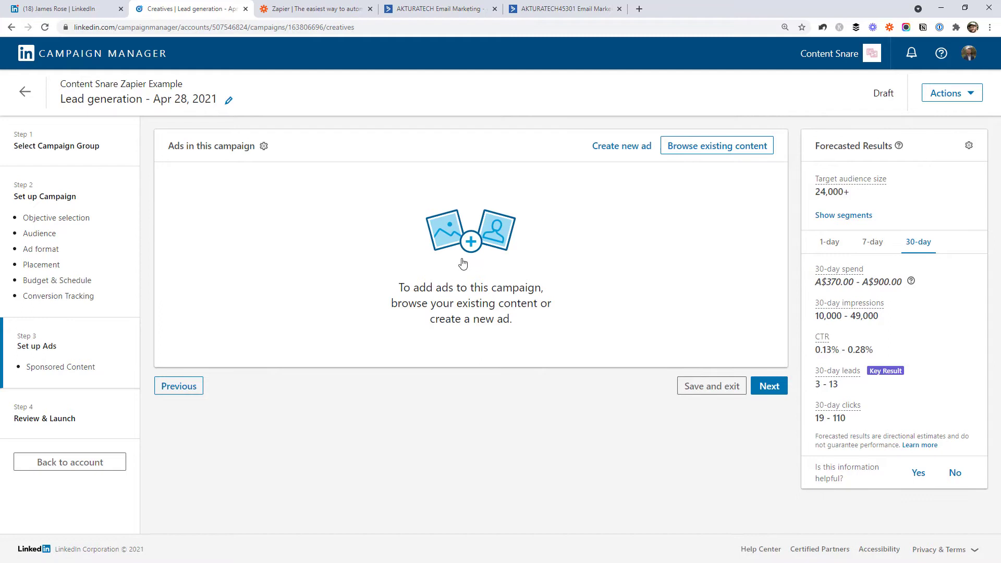
Create a new ad named 'Content Snare Zapier Test 1' and paste in its introductory text
{"action": "left_click", "coordinate": [625, 151]}
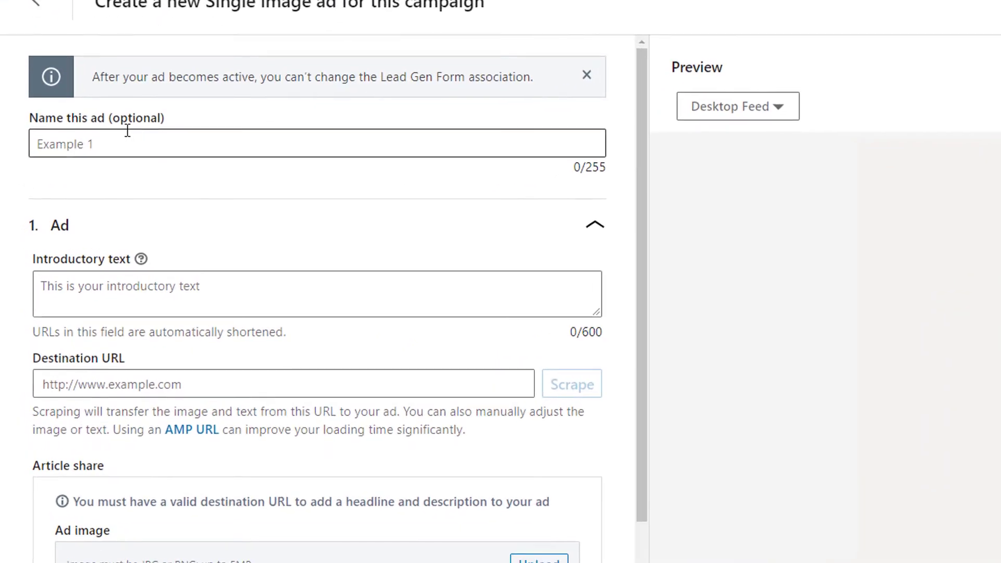
{"action": "left_click", "coordinate": [81, 175]}
{"action": "type", "text": "Content Snare Zapier Test 1"}
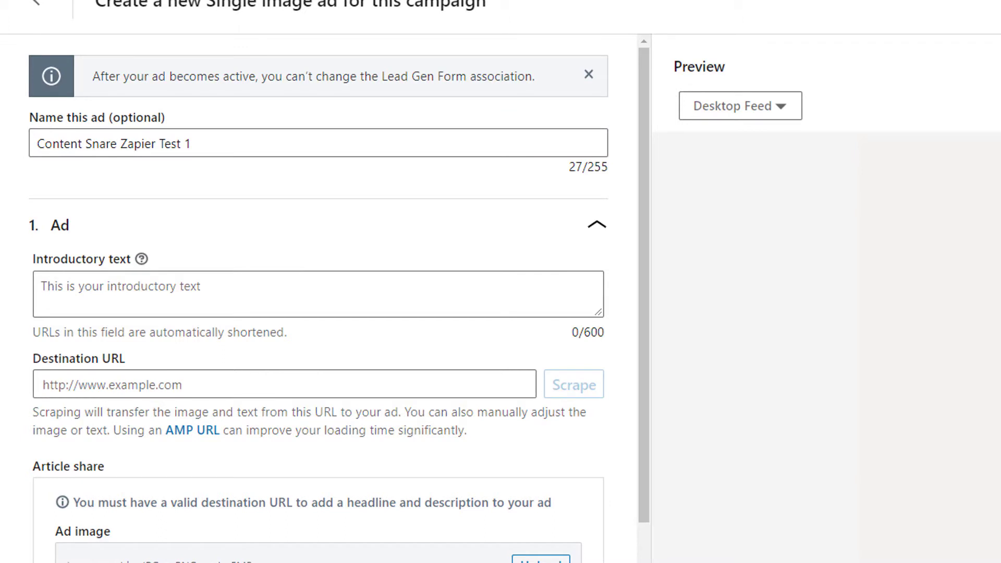
{"action": "left_click", "coordinate": [82, 295]}
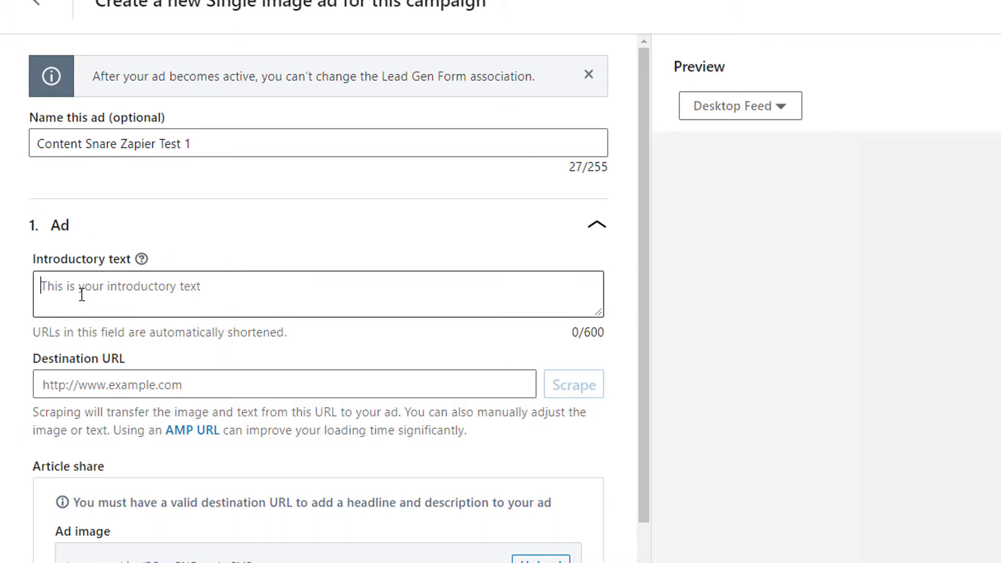
{"action": "key", "text": "ctrl+v"}
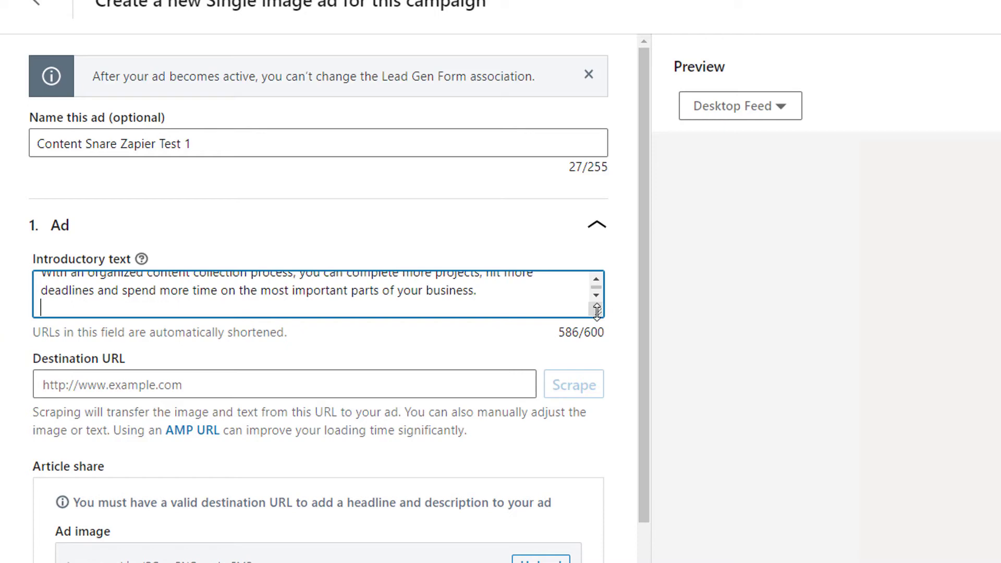
{"action": "left_click_drag", "start_coordinate": [598, 311], "coordinate": [604, 561]}
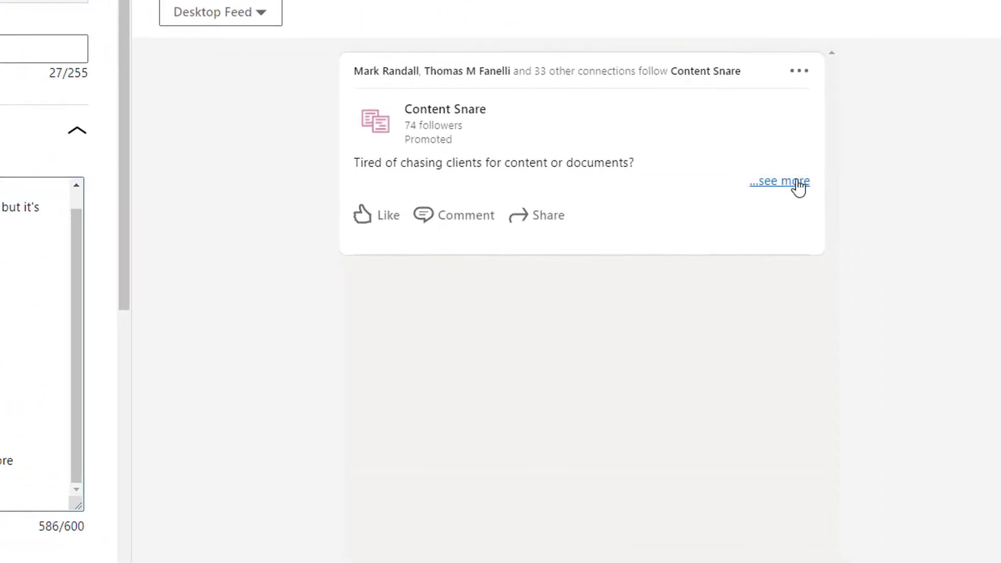
{"action": "left_click", "coordinate": [798, 186]}
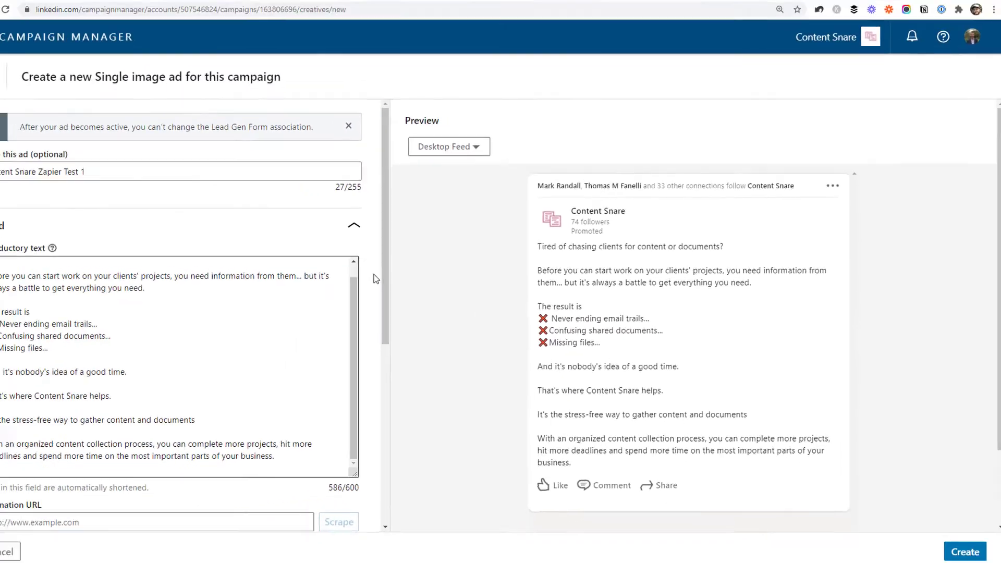
{"action": "scroll", "coordinate": [125, 199], "scroll_direction": "down", "scroll_amount": 1}
{"action": "scroll", "coordinate": [408, 249], "scroll_direction": "down", "scroll_amount": 2}
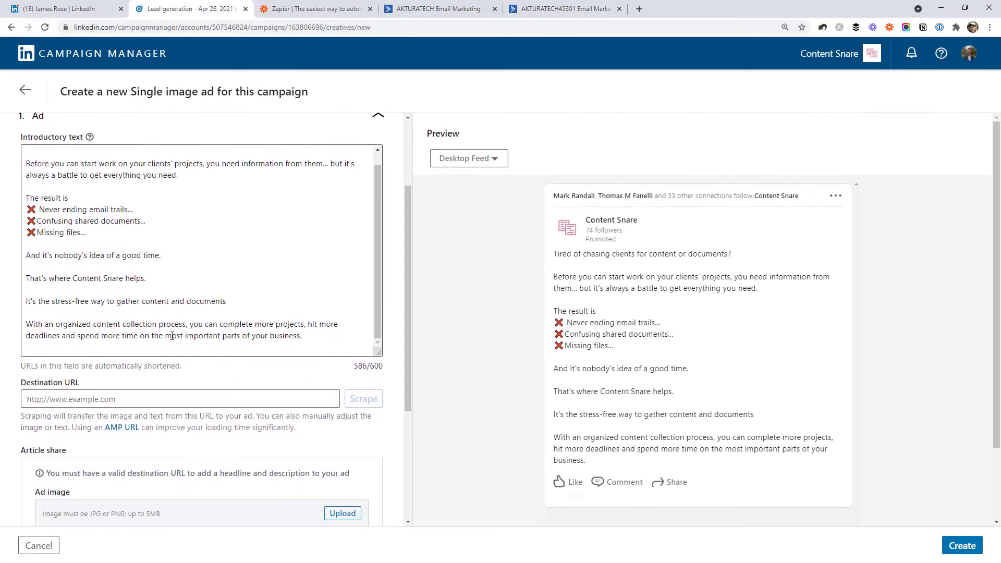
Set the destination URL to contentsnare.com and scrape its image, headline and description
{"action": "left_click", "coordinate": [106, 396]}
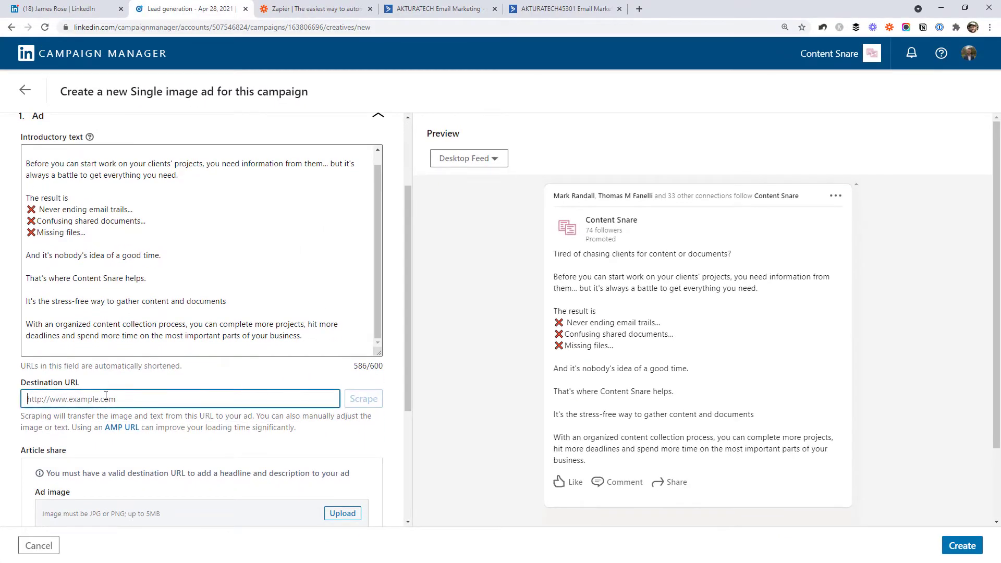
{"action": "type", "text": "https://contentsnare.com"}
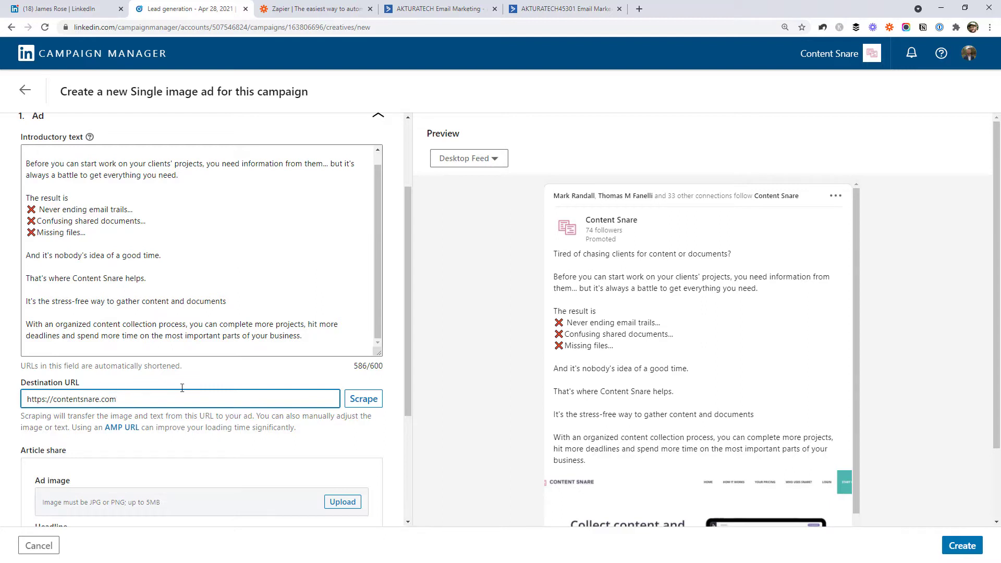
{"action": "scroll", "coordinate": [928, 302], "scroll_direction": "down", "scroll_amount": 2}
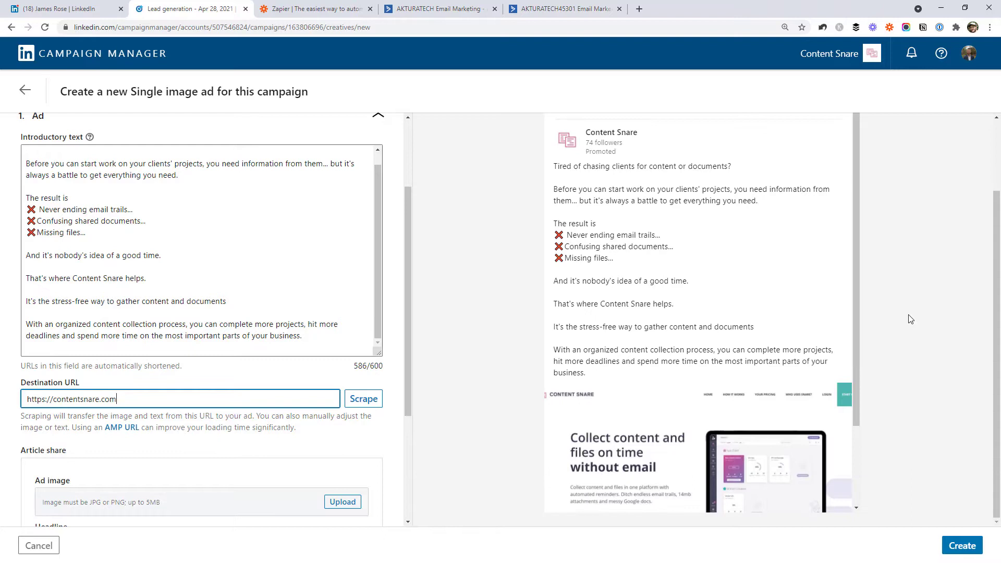
{"action": "scroll", "coordinate": [909, 319], "scroll_direction": "up", "scroll_amount": 1}
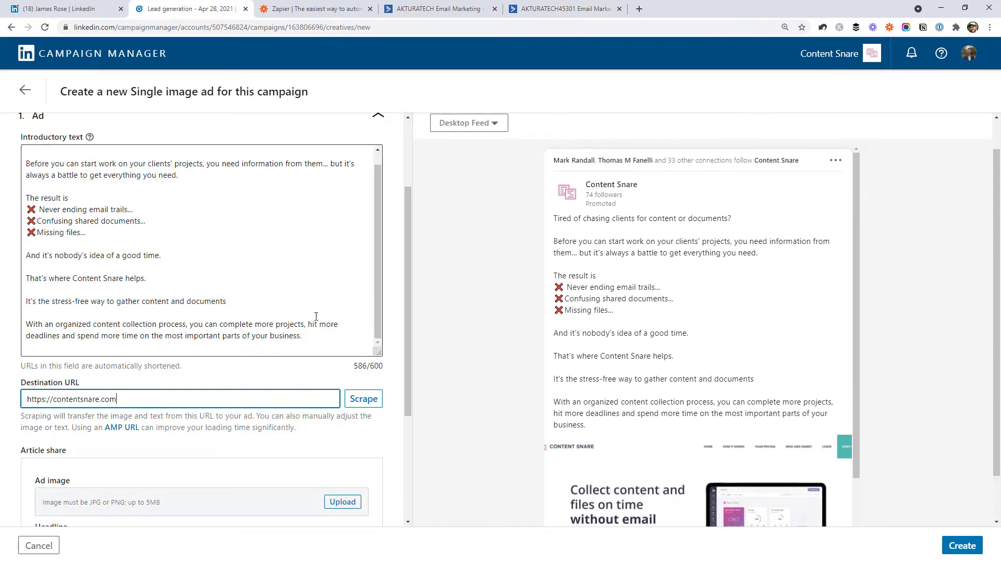
{"action": "left_click", "coordinate": [366, 405]}
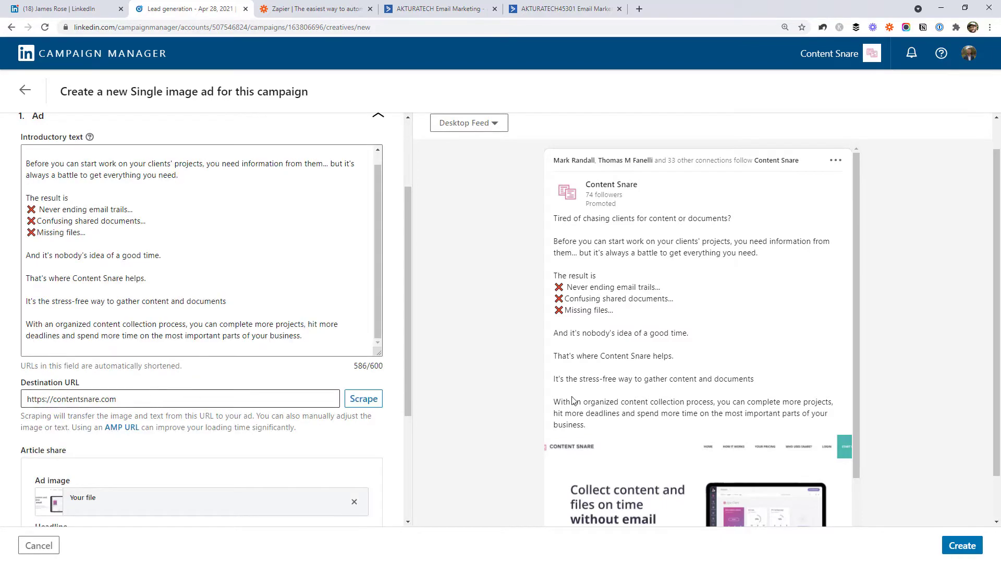
{"action": "scroll", "coordinate": [571, 400], "scroll_direction": "down", "scroll_amount": 5}
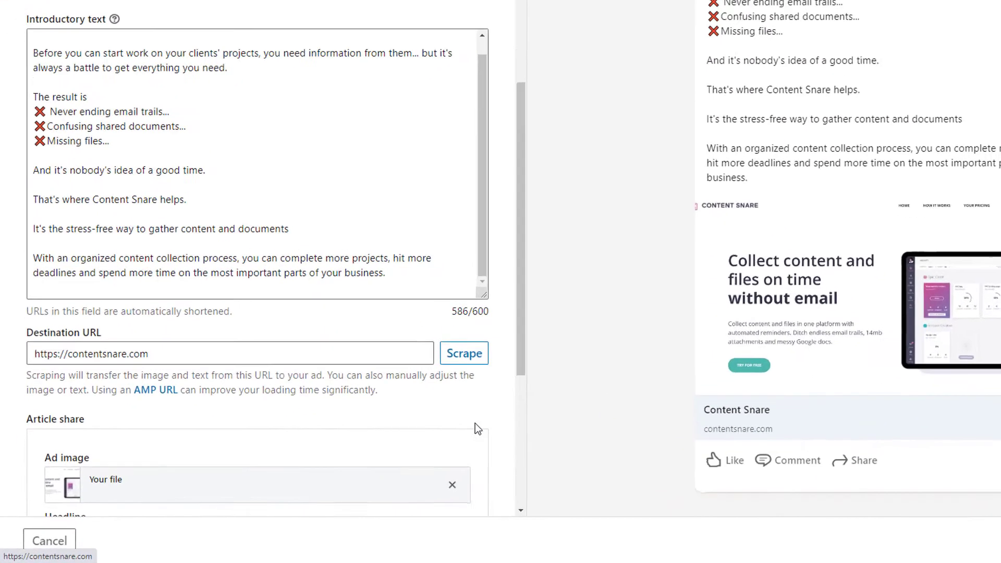
{"action": "scroll", "coordinate": [475, 423], "scroll_direction": "down", "scroll_amount": 4}
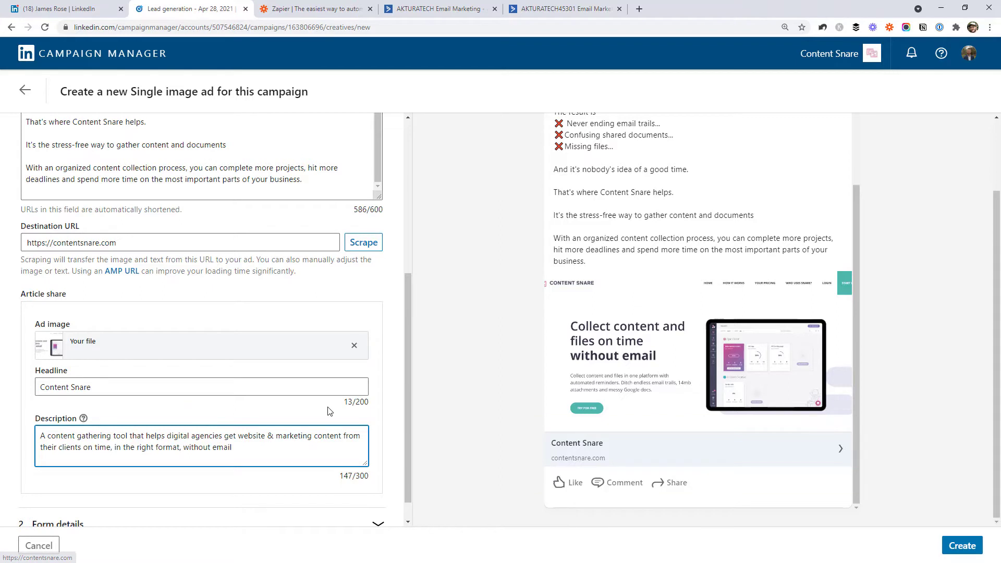
{"action": "left_click", "coordinate": [330, 388]}
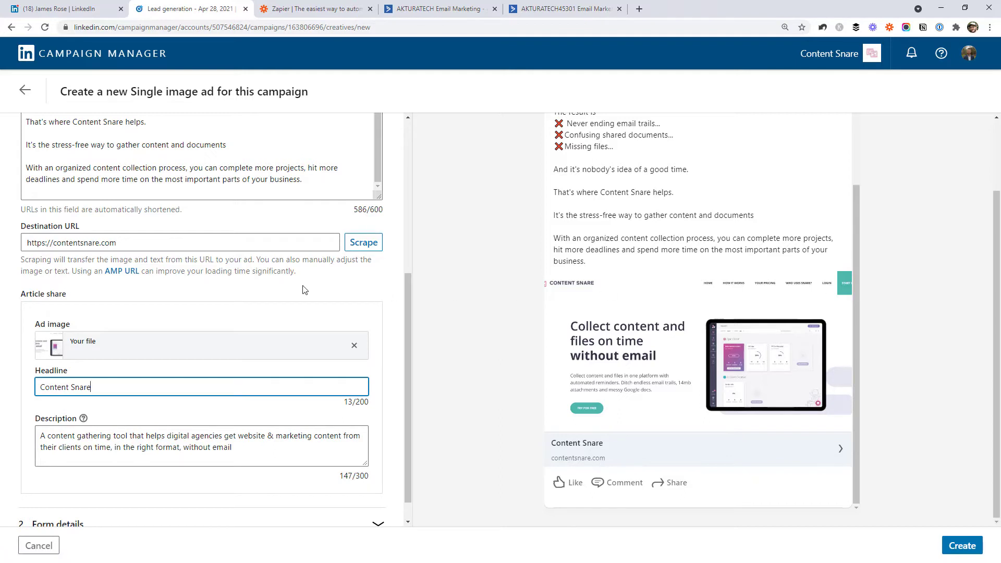
{"action": "scroll", "coordinate": [304, 292], "scroll_direction": "down", "scroll_amount": 1}
Keep Sign Up as the ad's call-to-action and start a new lead gen form
{"action": "left_click", "coordinate": [58, 497]}
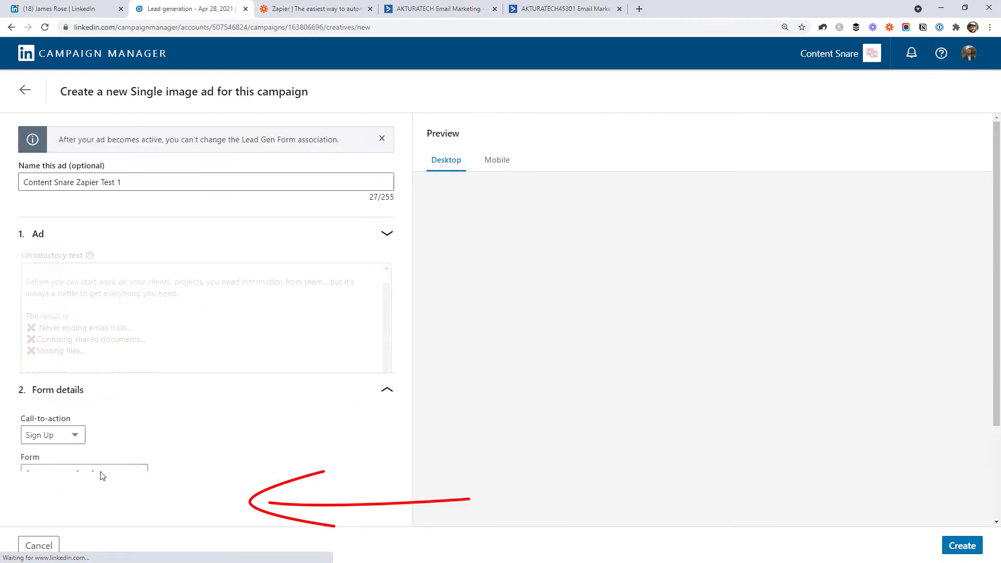
{"action": "left_click", "coordinate": [81, 315]}
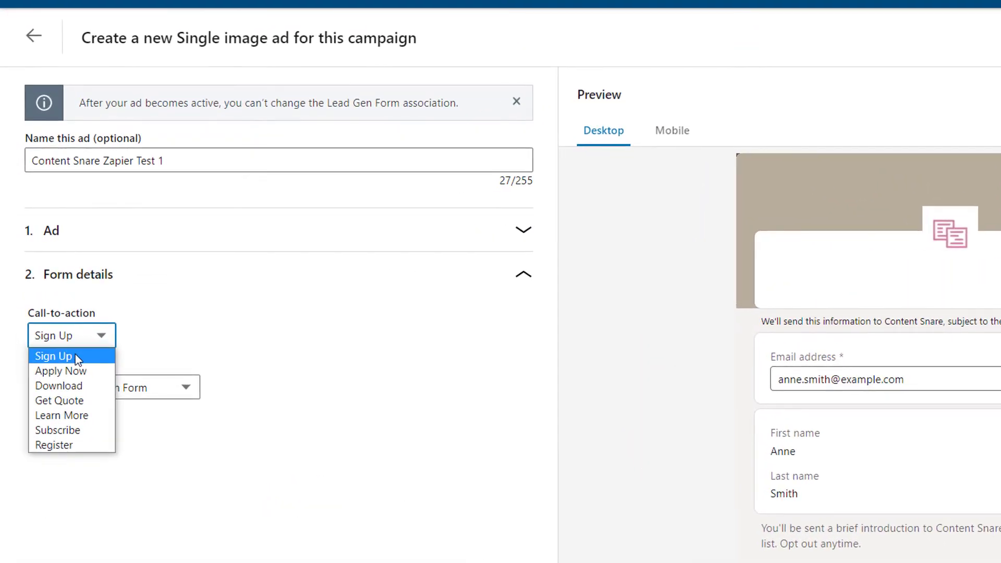
{"action": "left_click", "coordinate": [56, 326]}
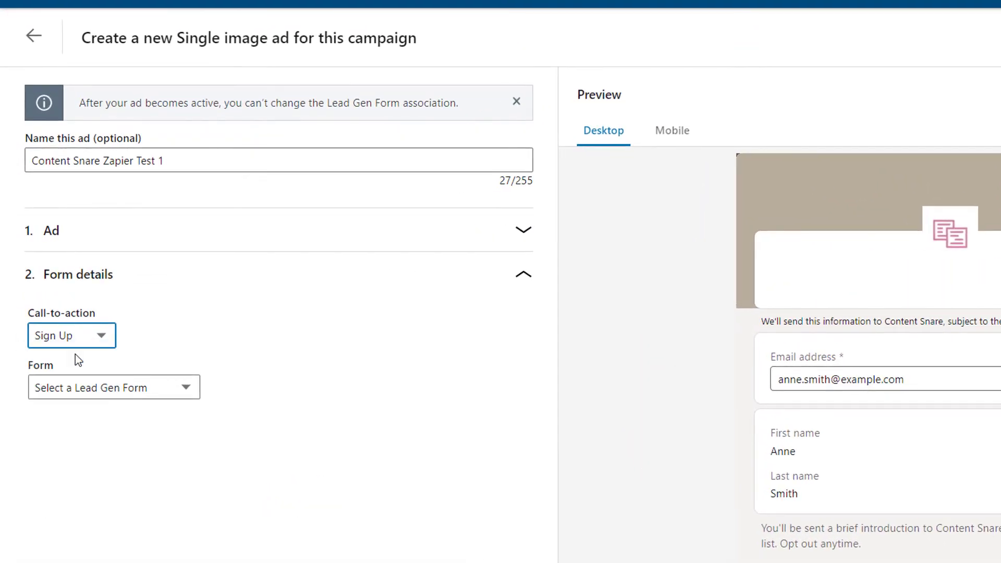
{"action": "left_click", "coordinate": [119, 394]}
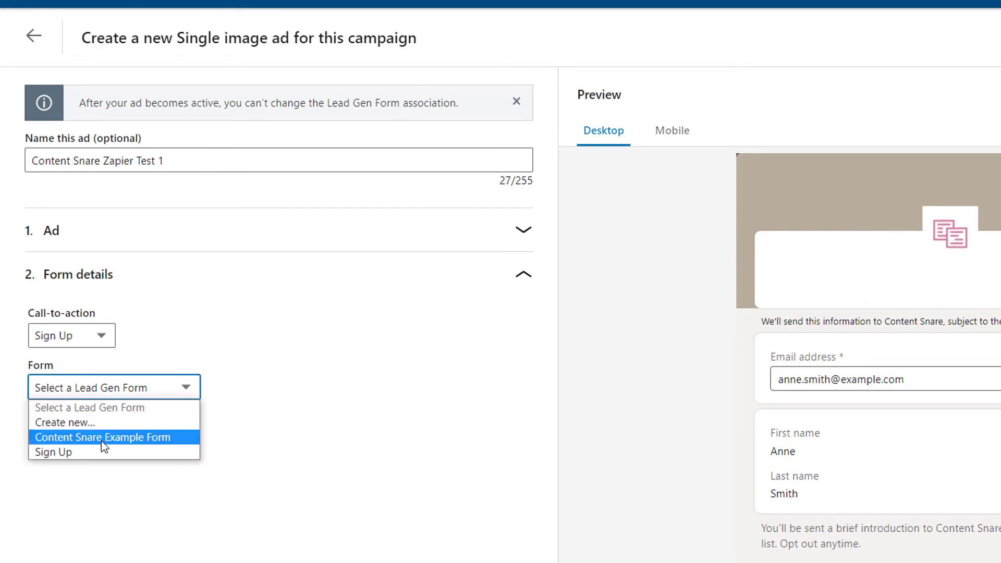
{"action": "left_click", "coordinate": [86, 423]}
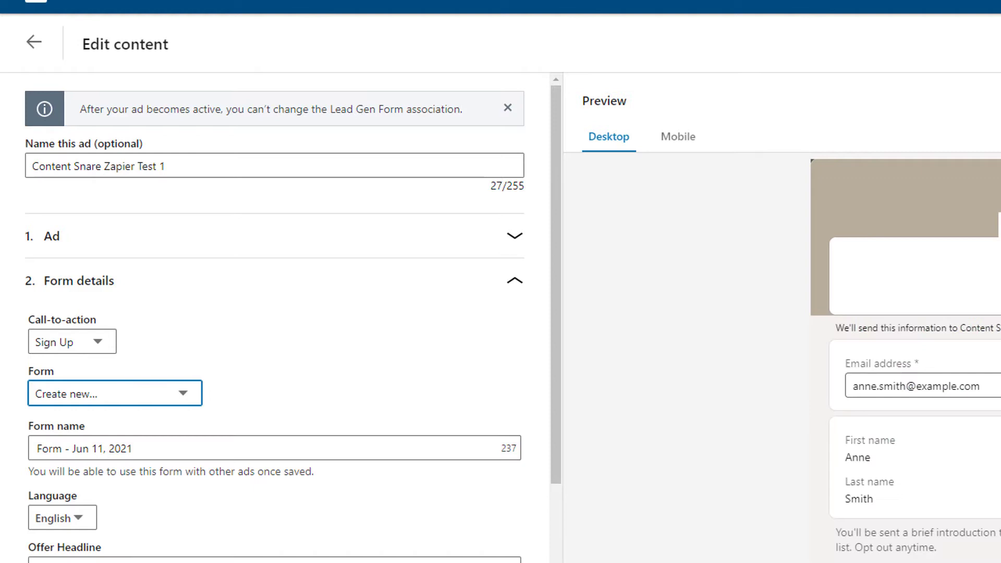
Name the form 'Content Snare Trial Signup', with headline 'Start your free 14-day trial' and offer details
{"action": "scroll", "coordinate": [407, 388], "scroll_direction": "down", "scroll_amount": 5}
{"action": "left_click", "coordinate": [254, 315]}
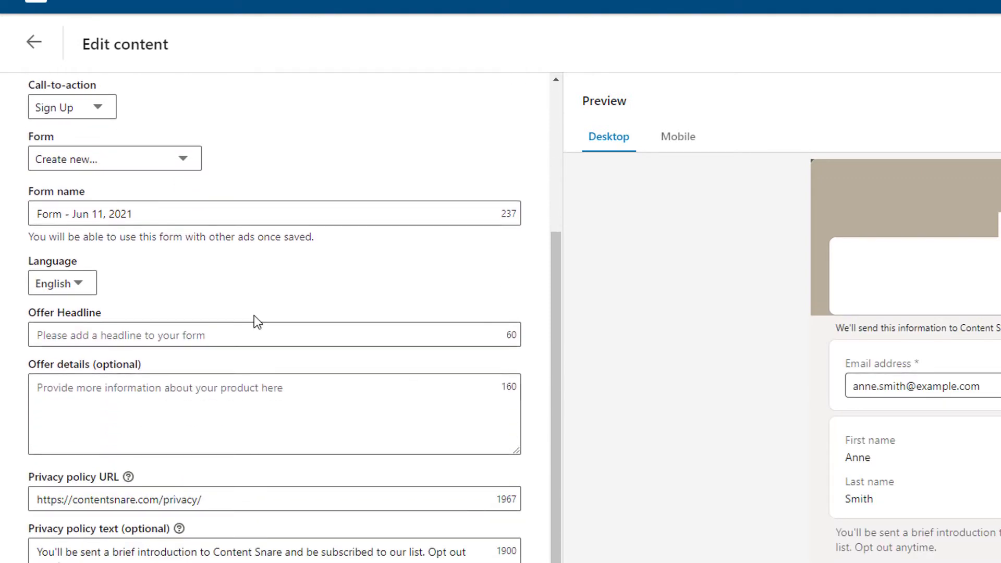
{"action": "left_click_drag", "start_coordinate": [142, 215], "coordinate": [35, 213]}
{"action": "type", "text": "Content Snare Trial Signup"}
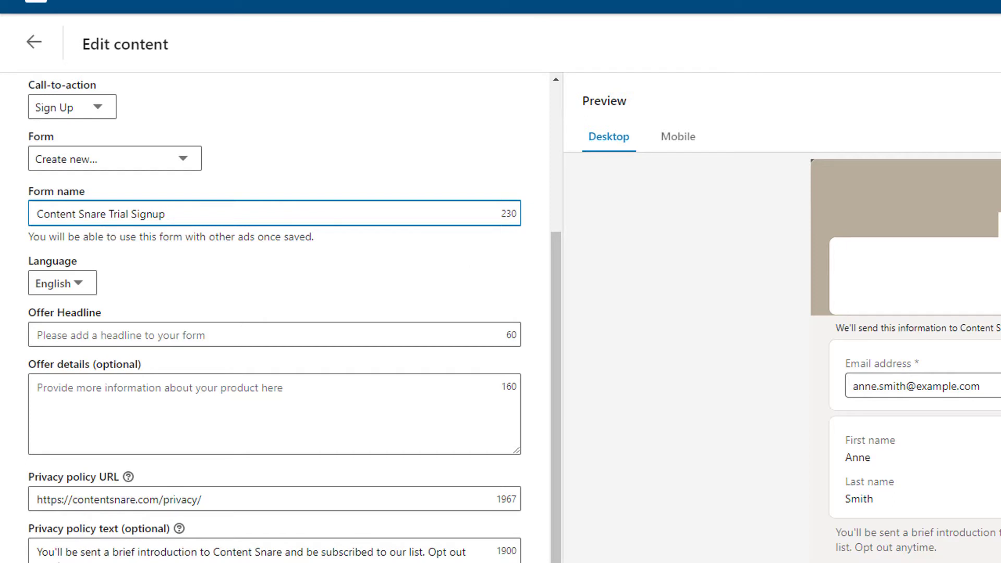
{"action": "left_click", "coordinate": [177, 335]}
{"action": "type", "text": "Start your free 14-day trial"}
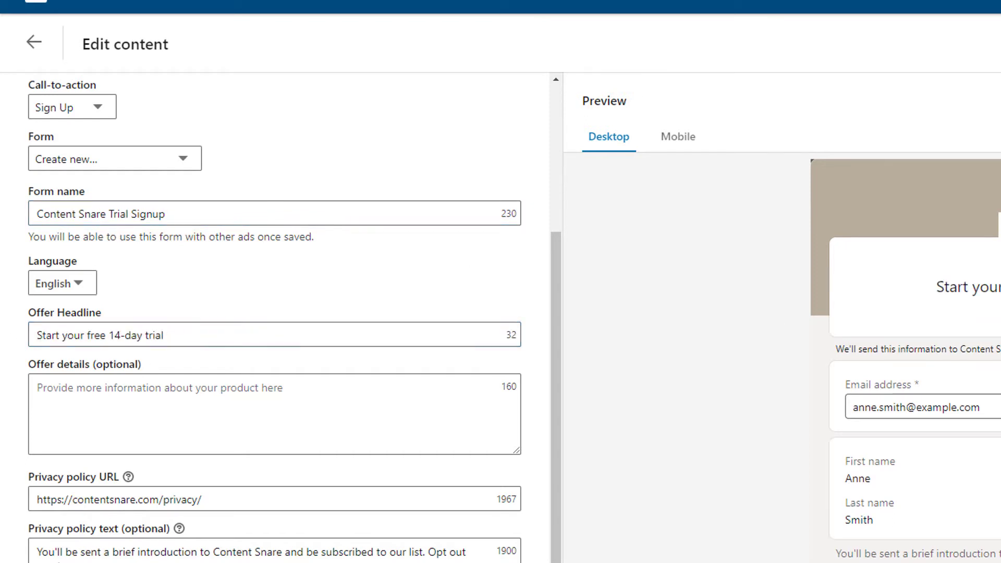
{"action": "left_click", "coordinate": [301, 420]}
{"action": "type", "text": "Stop chasing clients for content!  Start your free Content Snare trial by filling out the form below.  No credit card required. No strings attached."}
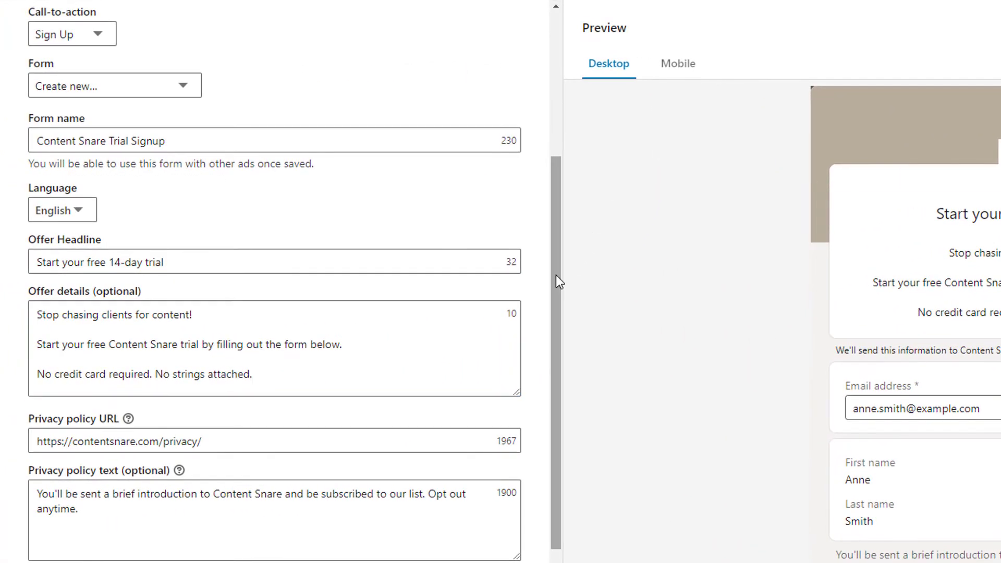
{"action": "left_click_drag", "start_coordinate": [555, 276], "coordinate": [559, 363]}
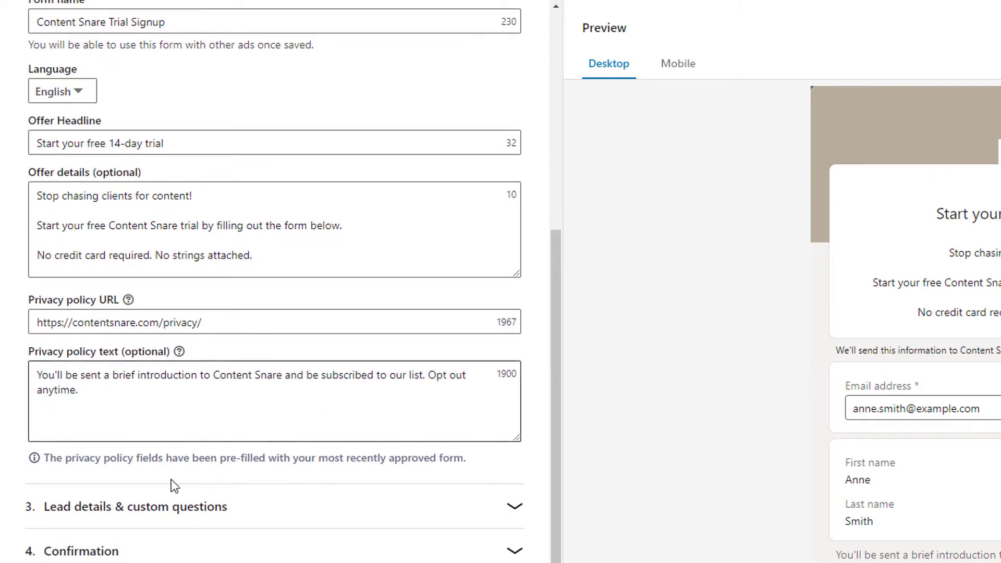
Add Company name, Company size and Industry to the form's lead detail fields
{"action": "left_click", "coordinate": [140, 508]}
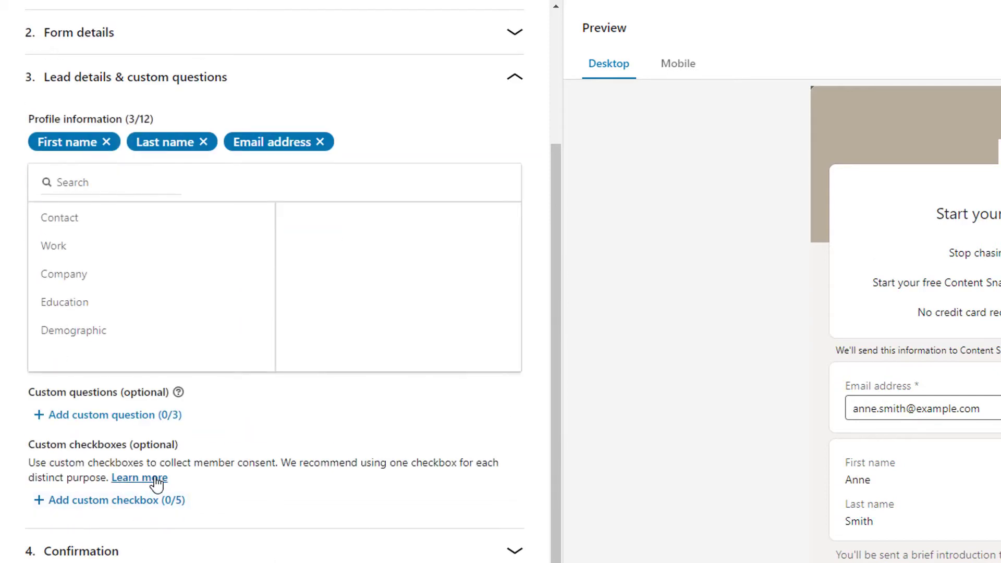
{"action": "left_click", "coordinate": [95, 190]}
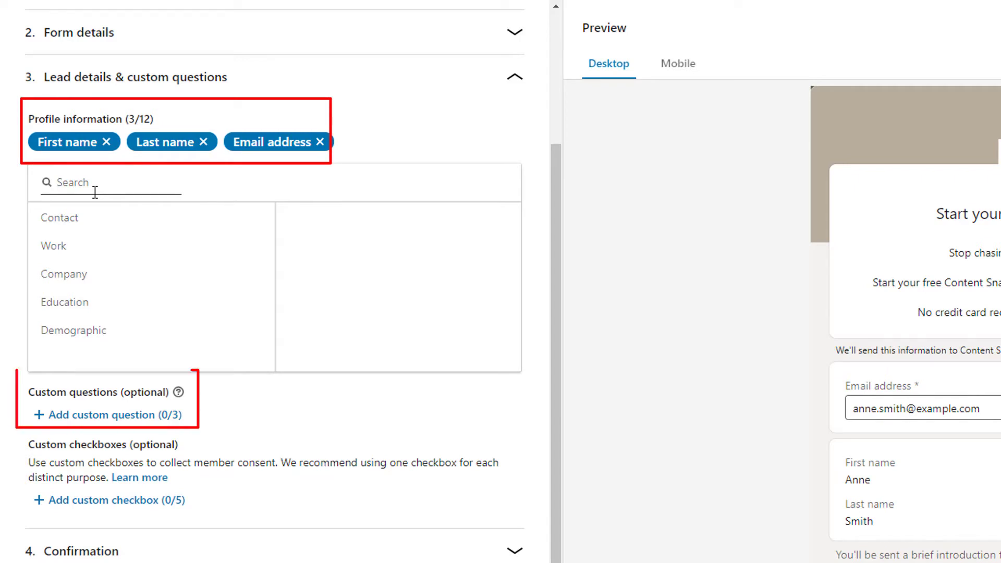
{"action": "left_click", "coordinate": [79, 277]}
{"action": "left_click", "coordinate": [295, 217]}
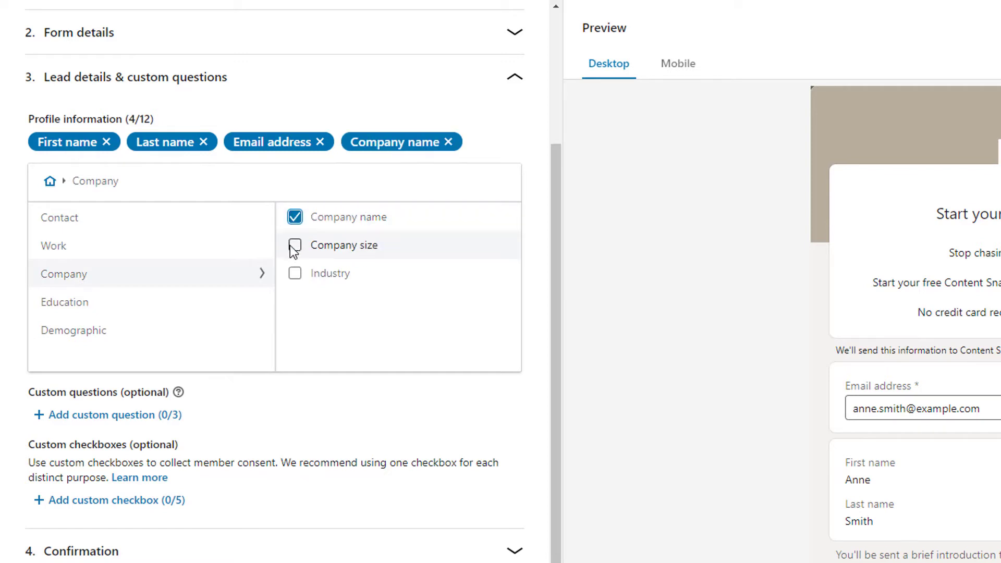
{"action": "left_click", "coordinate": [295, 245]}
{"action": "left_click", "coordinate": [295, 298]}
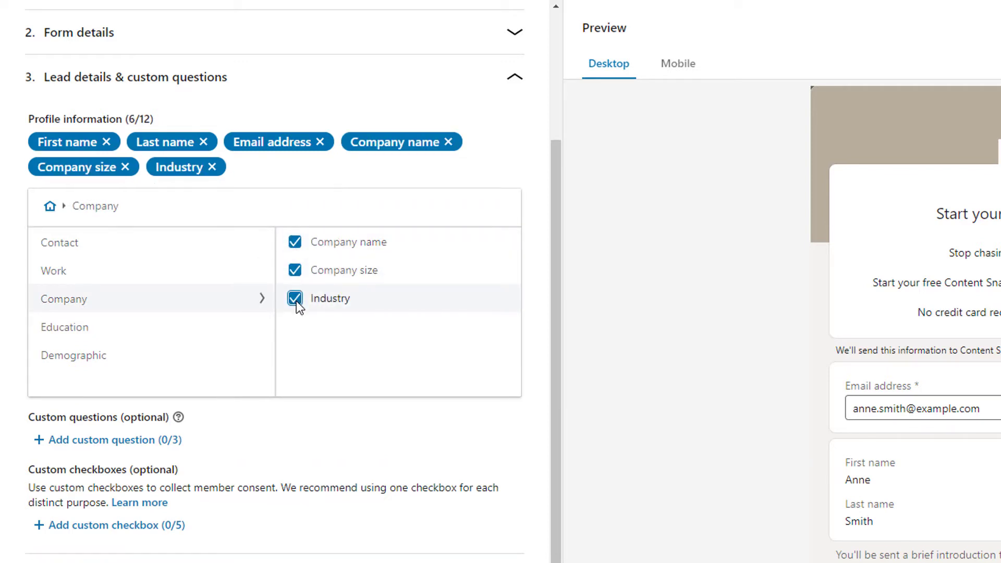
{"action": "scroll", "coordinate": [867, 258], "scroll_direction": "down", "scroll_amount": 3}
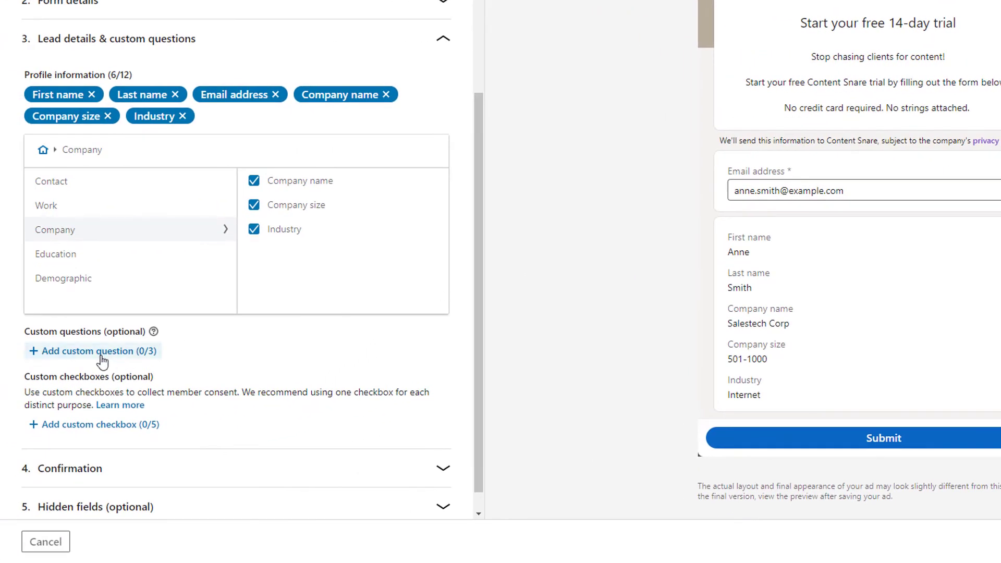
Add a custom question, then delete it so the form has none
{"action": "left_click", "coordinate": [100, 352]}
{"action": "scroll", "coordinate": [320, 322], "scroll_direction": "down", "scroll_amount": 3}
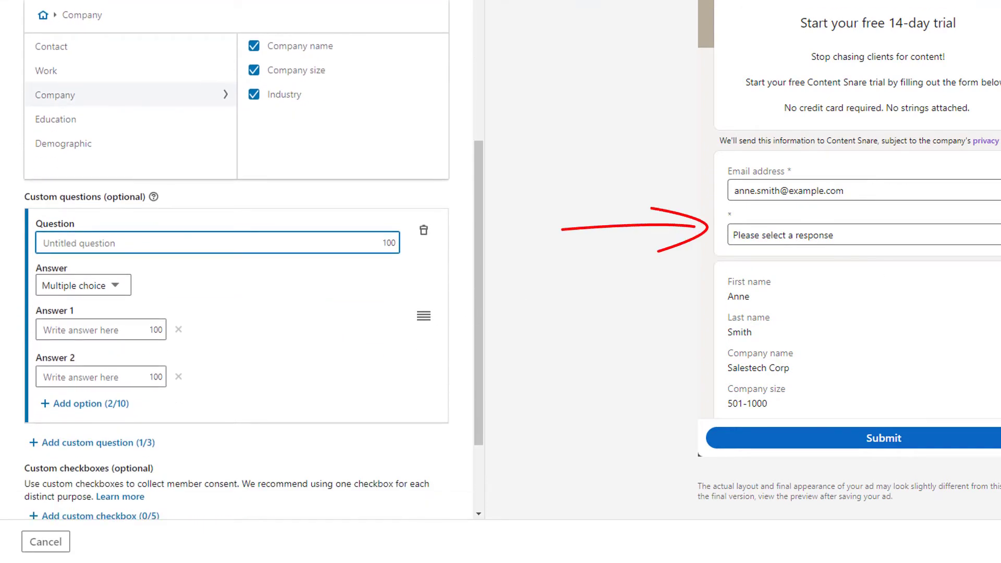
{"action": "scroll", "coordinate": [983, 283], "scroll_direction": "down", "scroll_amount": 2}
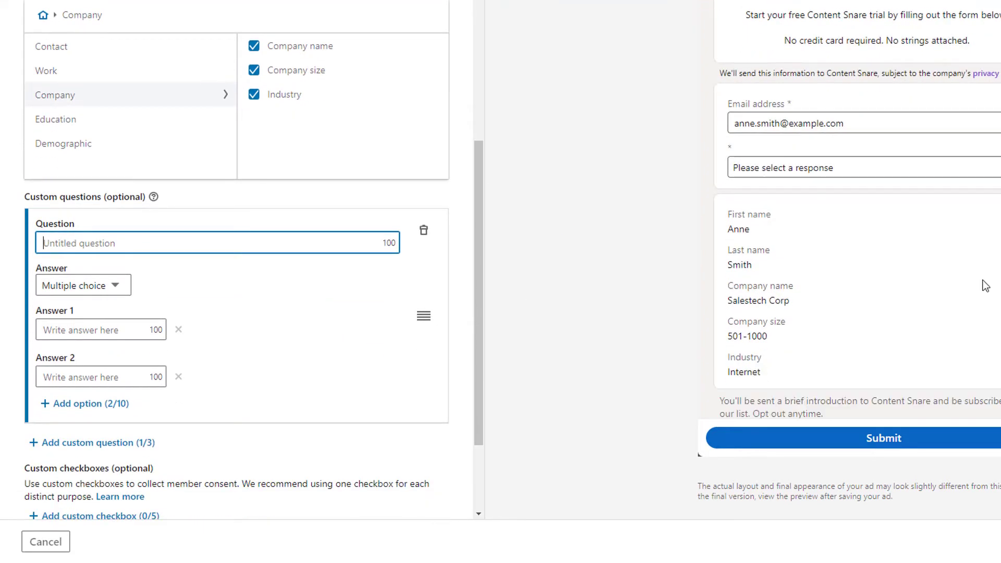
{"action": "left_click", "coordinate": [424, 233]}
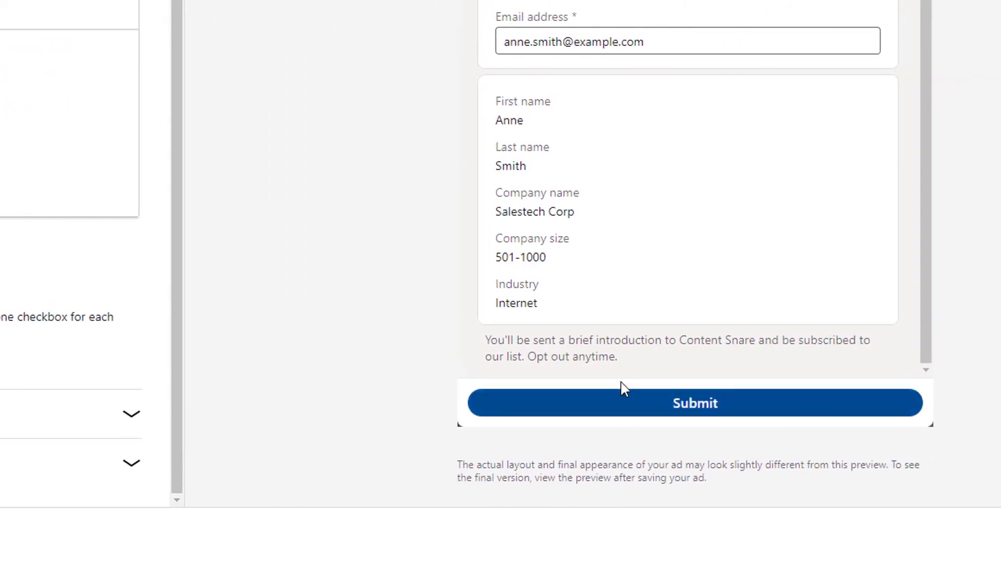
{"action": "left_click_drag", "start_coordinate": [613, 357], "coordinate": [482, 343]}
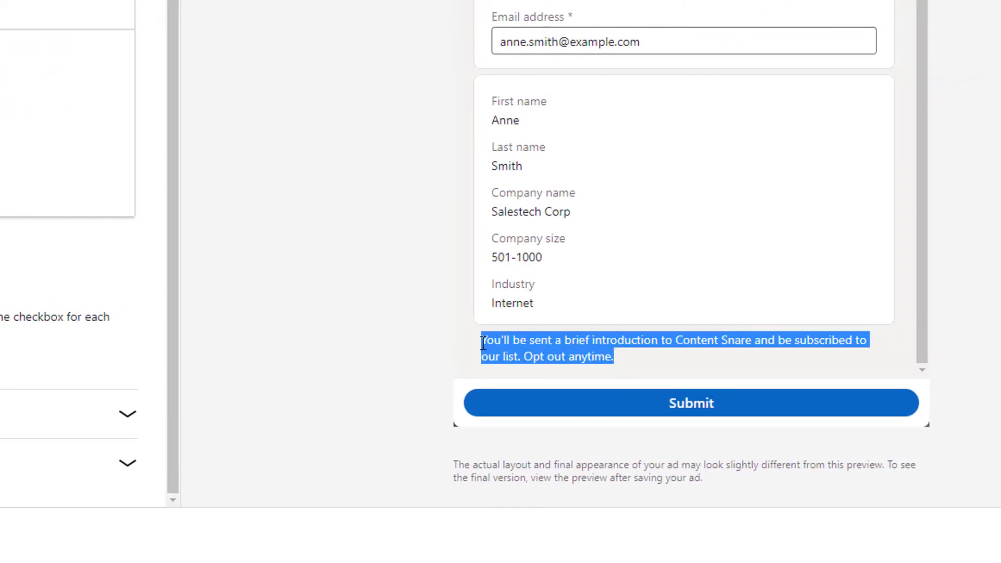
{"action": "left_click", "coordinate": [322, 312]}
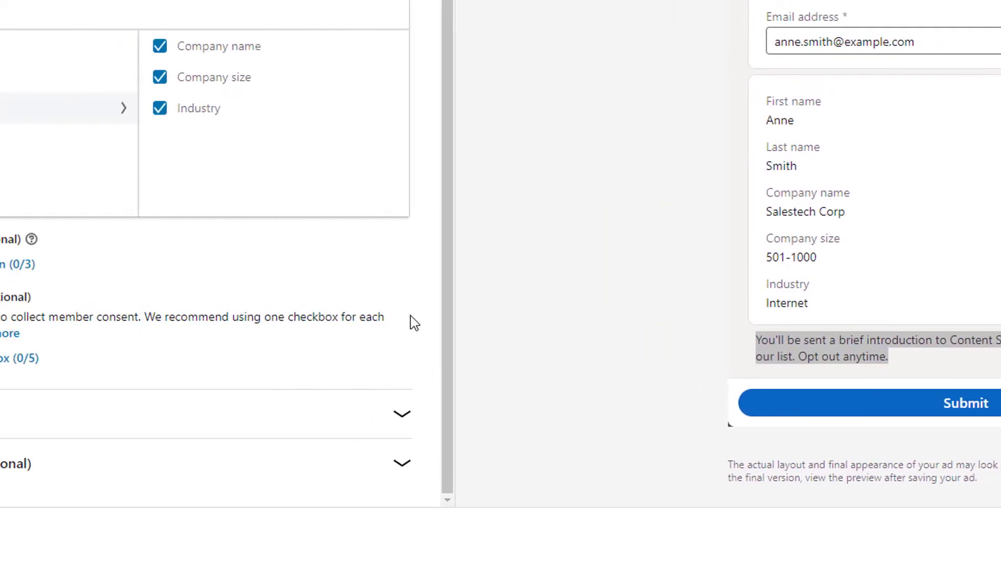
{"action": "left_click", "coordinate": [128, 400]}
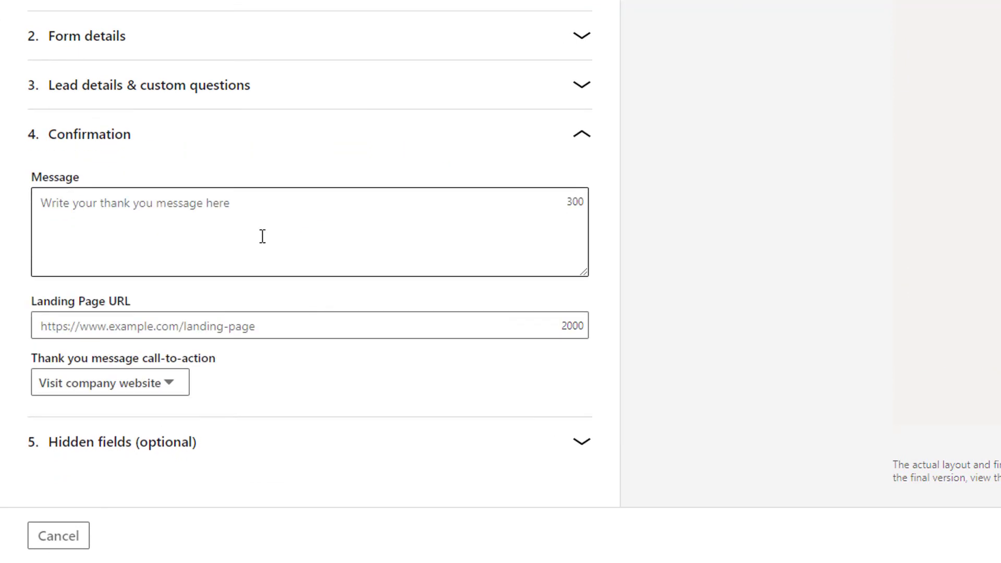
Enter the thank-you message (correcting 'immediately'), the sign-up landing page URL, and a Try now call-to-action
{"action": "left_click", "coordinate": [262, 236]}
{"action": "type", "text": "Thank you! Please check your email for more details, or click through below to activate your trial immideately."}
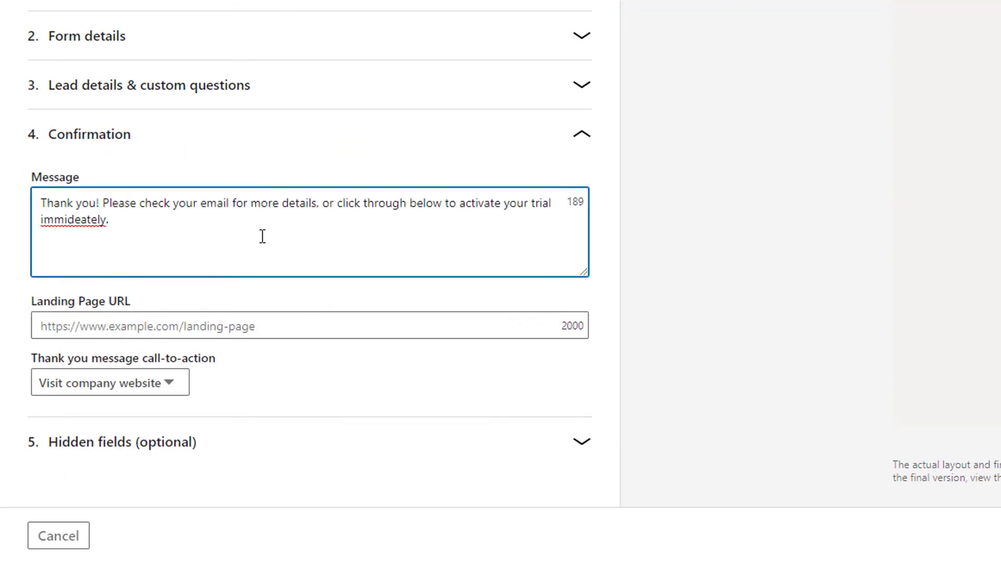
{"action": "right_click", "coordinate": [104, 219]}
{"action": "left_click", "coordinate": [156, 236]}
{"action": "left_click", "coordinate": [107, 331]}
{"action": "type", "text": "https://app.contentsnare.com/auth/sign-up"}
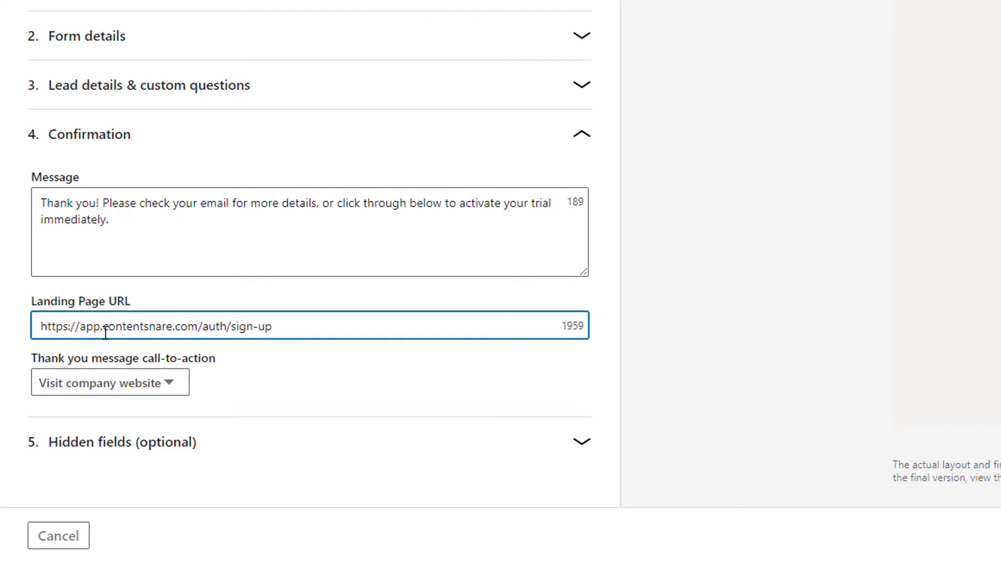
{"action": "left_click", "coordinate": [78, 383]}
{"action": "left_click", "coordinate": [70, 472]}
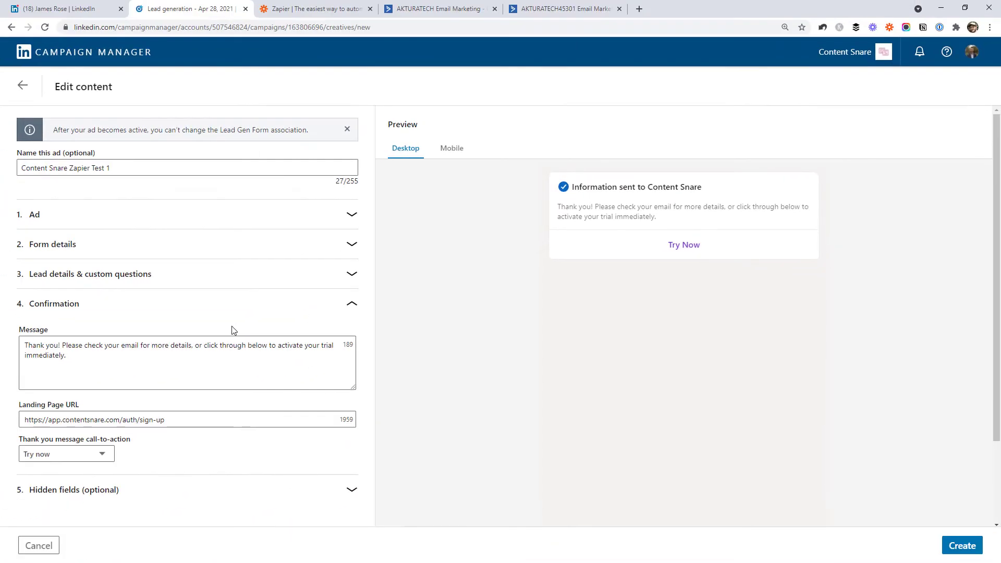
Create the ad as a draft, then advance the campaign to its Review & Launch step
{"action": "left_click", "coordinate": [956, 546]}
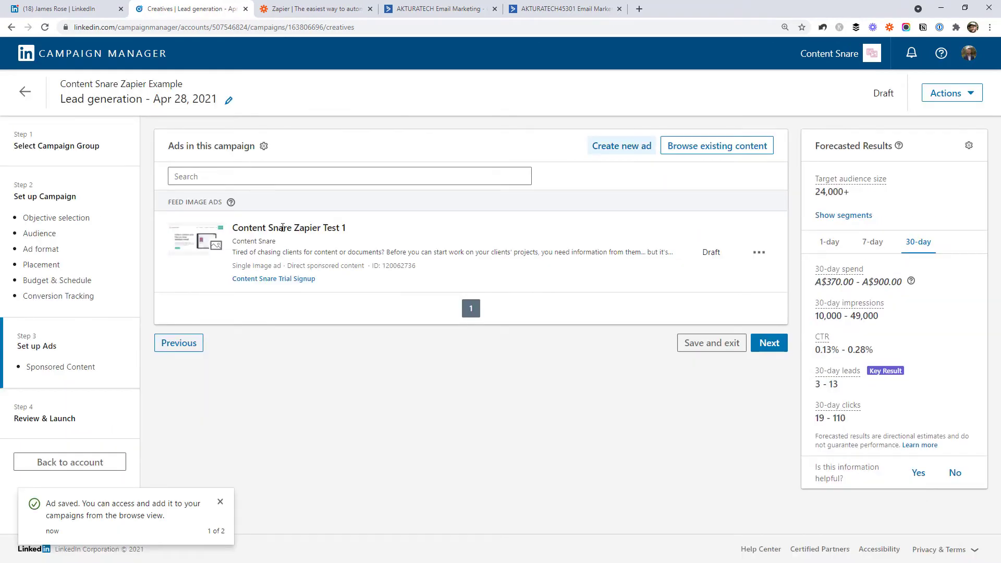
{"action": "left_click", "coordinate": [777, 343]}
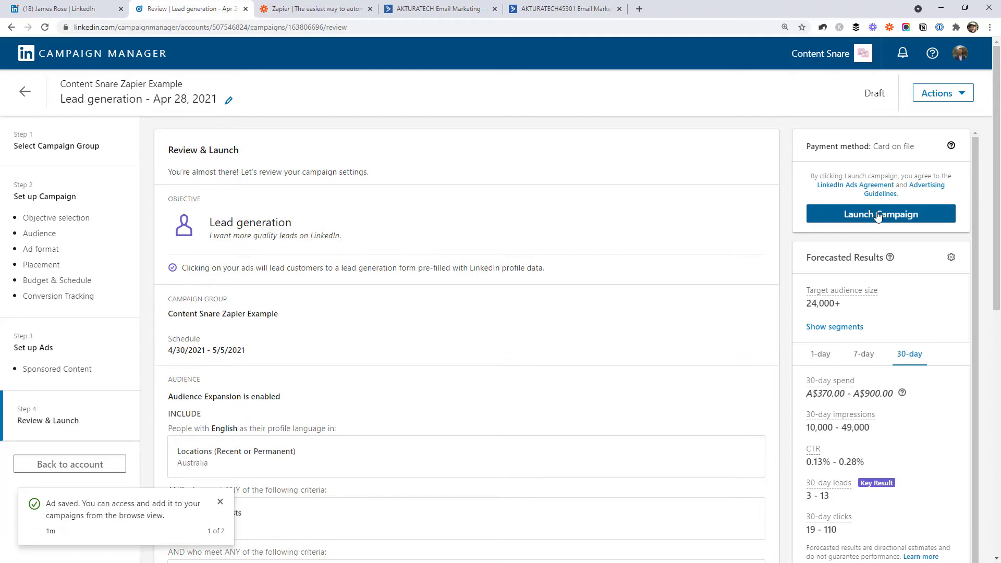
Open Content Snare Trial Signup via Account Assets > Lead Gen Forms, review it, and return to the list
{"action": "left_click", "coordinate": [23, 93]}
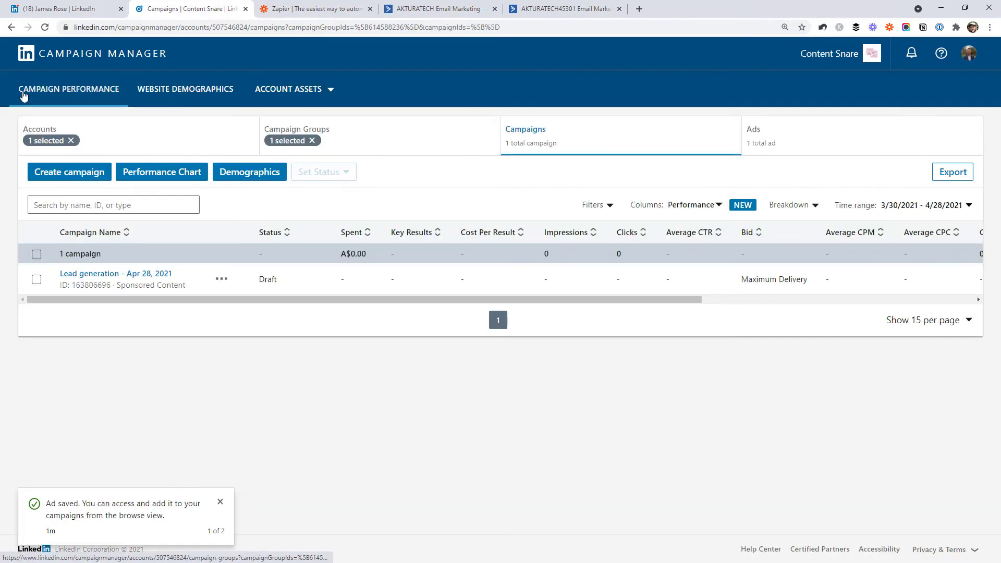
{"action": "left_click", "coordinate": [330, 93]}
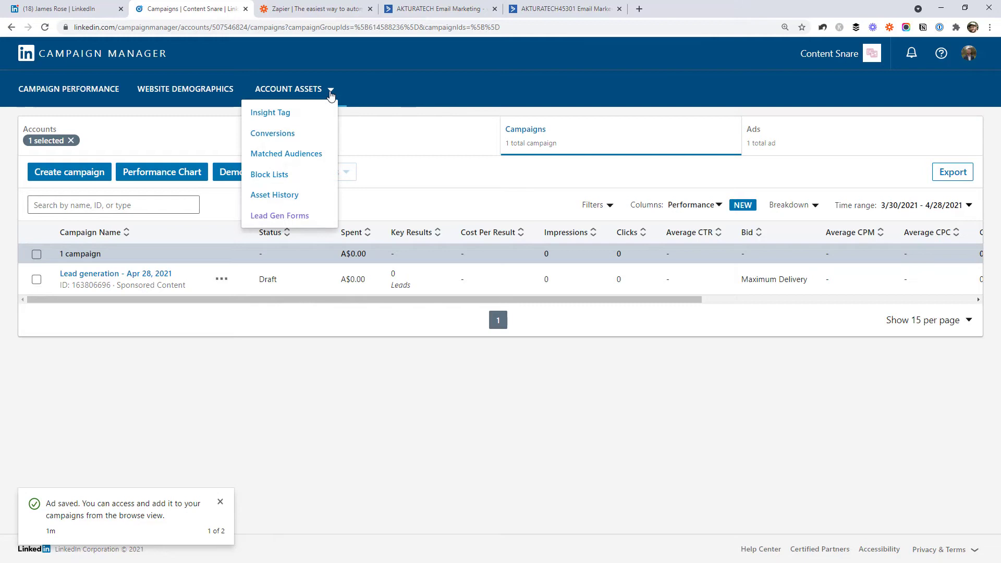
{"action": "left_click", "coordinate": [296, 216]}
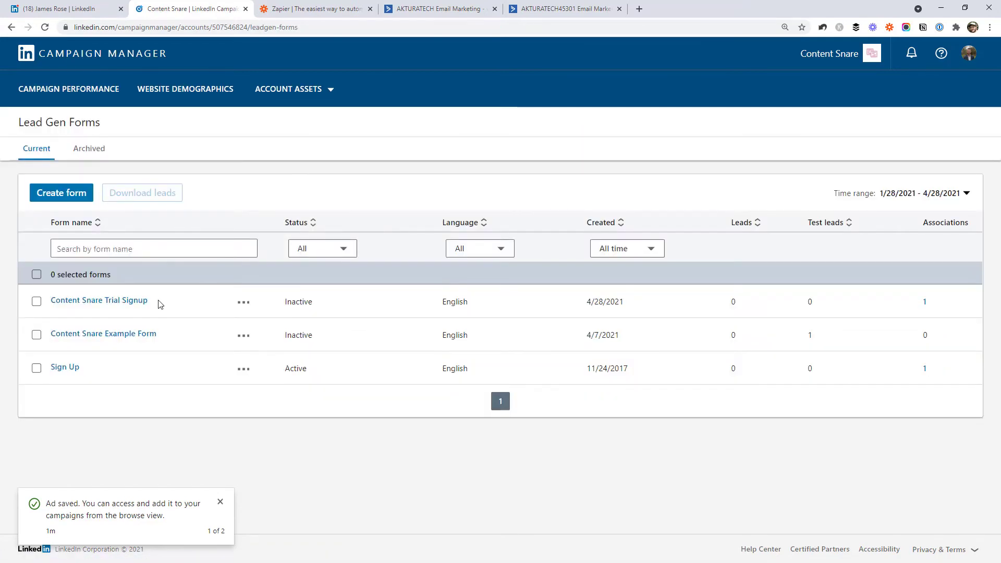
{"action": "left_click", "coordinate": [142, 305]}
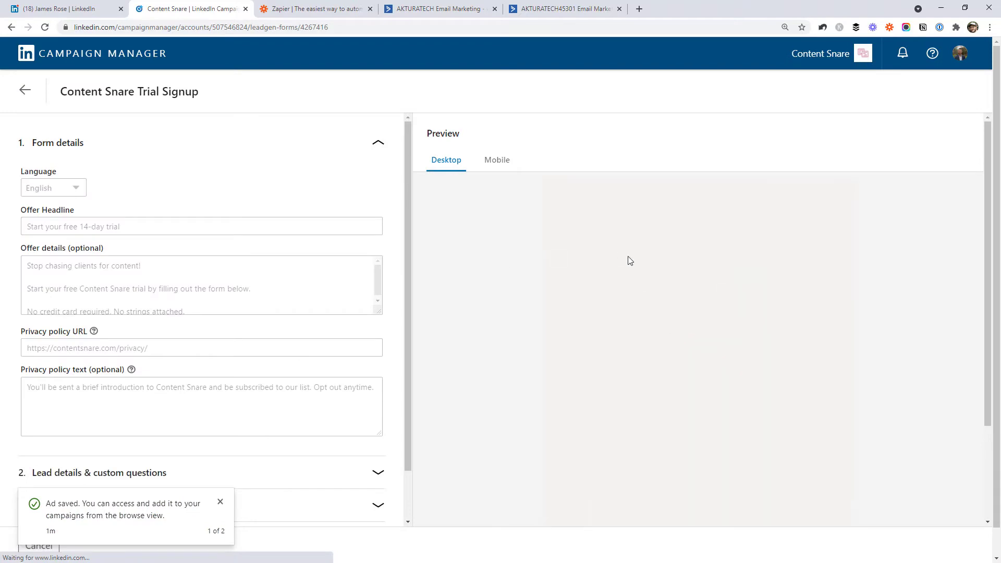
{"action": "scroll", "coordinate": [636, 319], "scroll_direction": "down", "scroll_amount": 2}
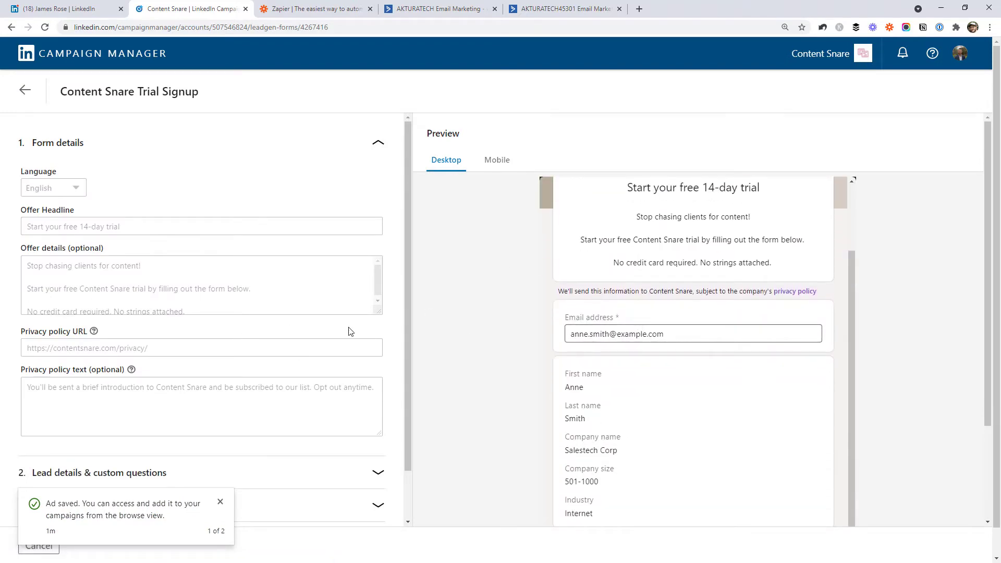
{"action": "left_click", "coordinate": [26, 91]}
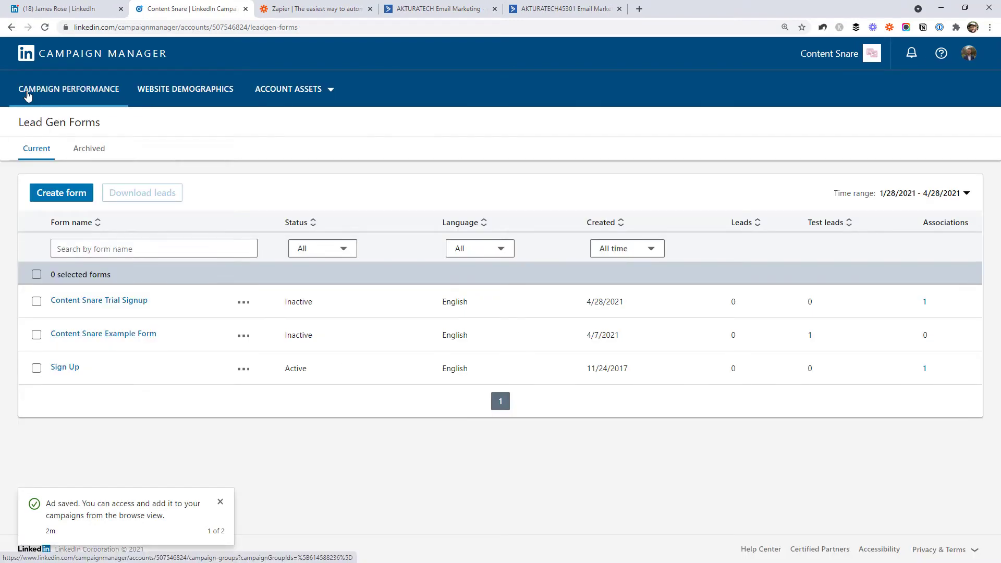
Create a new Zapier zap named 'LinkedIn Lead ads to Active Campaign' and begin choosing its trigger app
{"action": "left_click", "coordinate": [313, 6]}
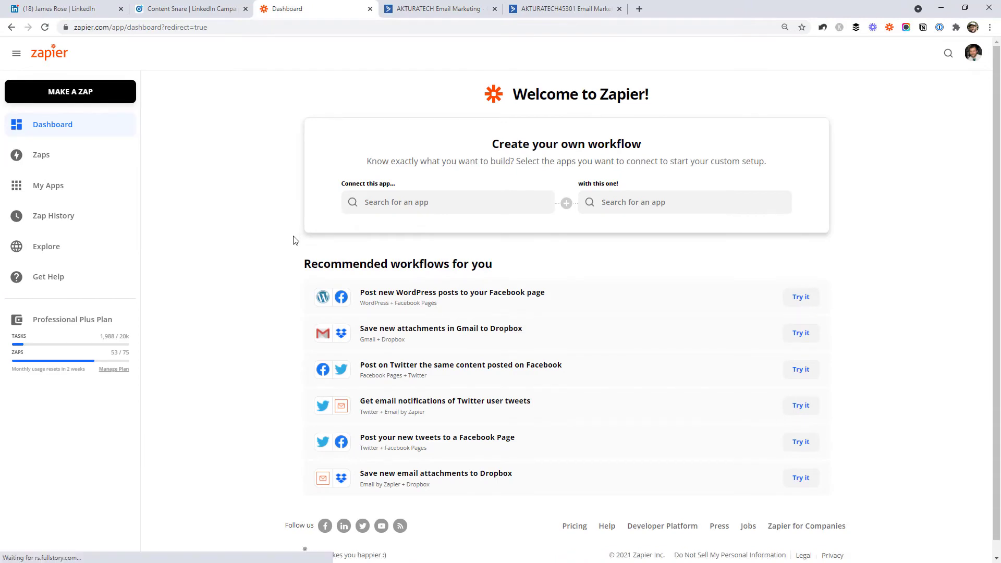
{"action": "left_click", "coordinate": [90, 94]}
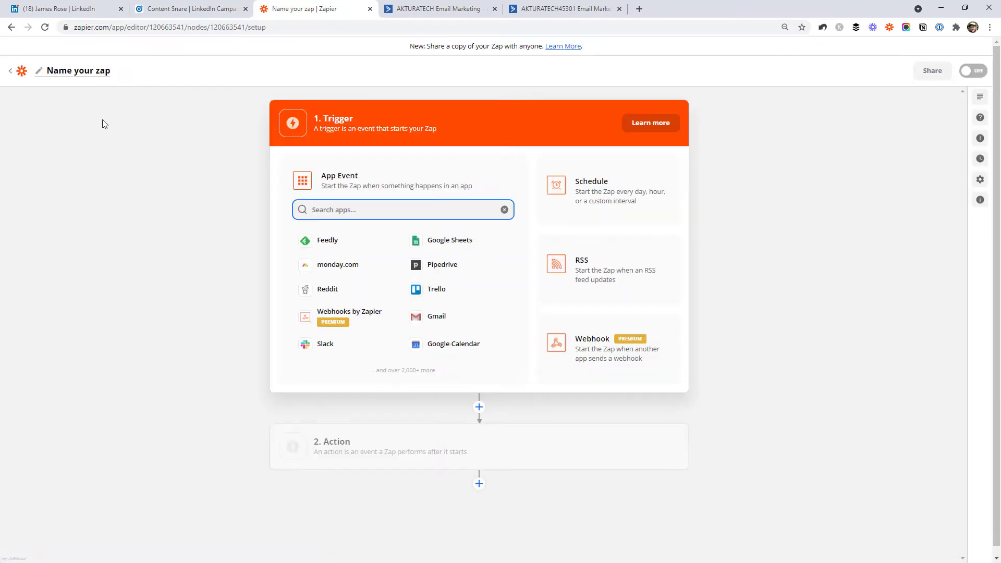
{"action": "left_click", "coordinate": [75, 73]}
{"action": "type", "text": "LinkedIn Lead ads to Active Campaign"}
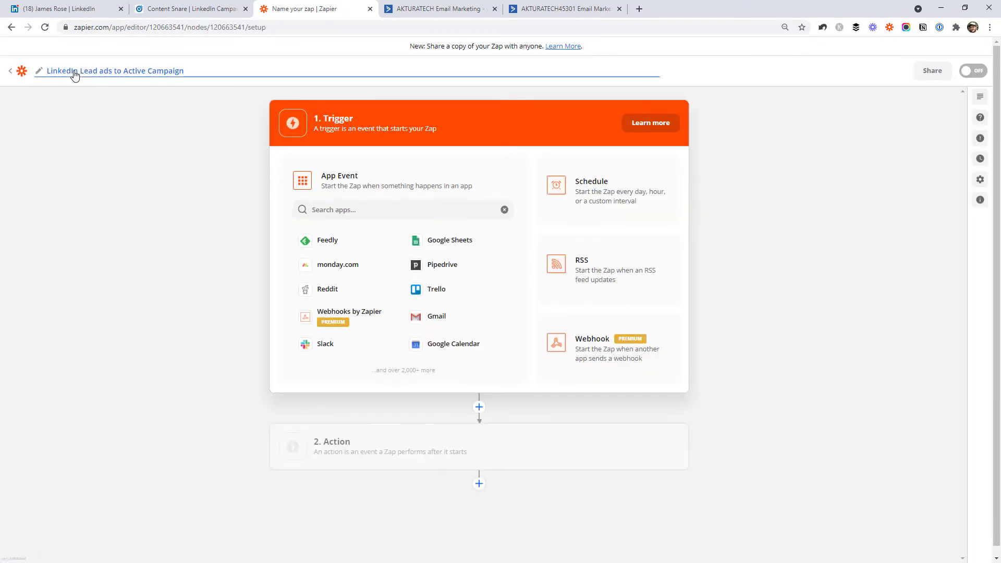
{"action": "key", "text": "Return"}
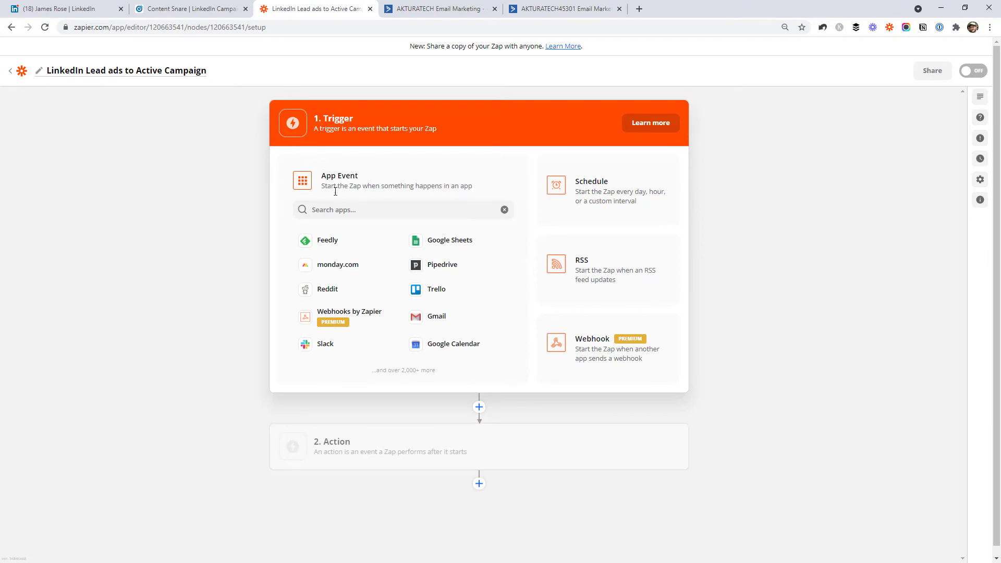
{"action": "left_click", "coordinate": [338, 206]}
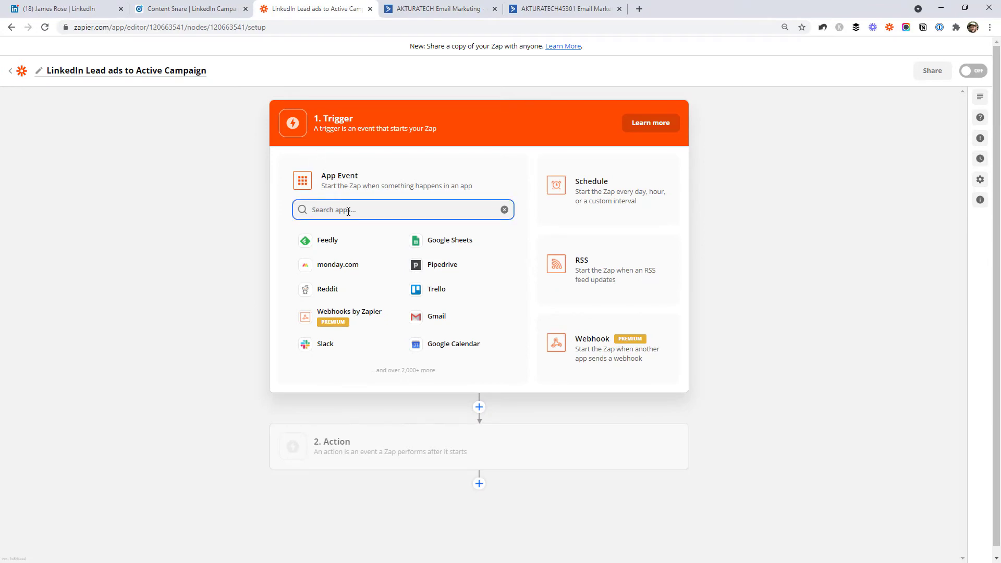
Set the trigger to LinkedIn Lead Gen Forms' New Form Response and sign in to that account
{"action": "left_click", "coordinate": [349, 210]}
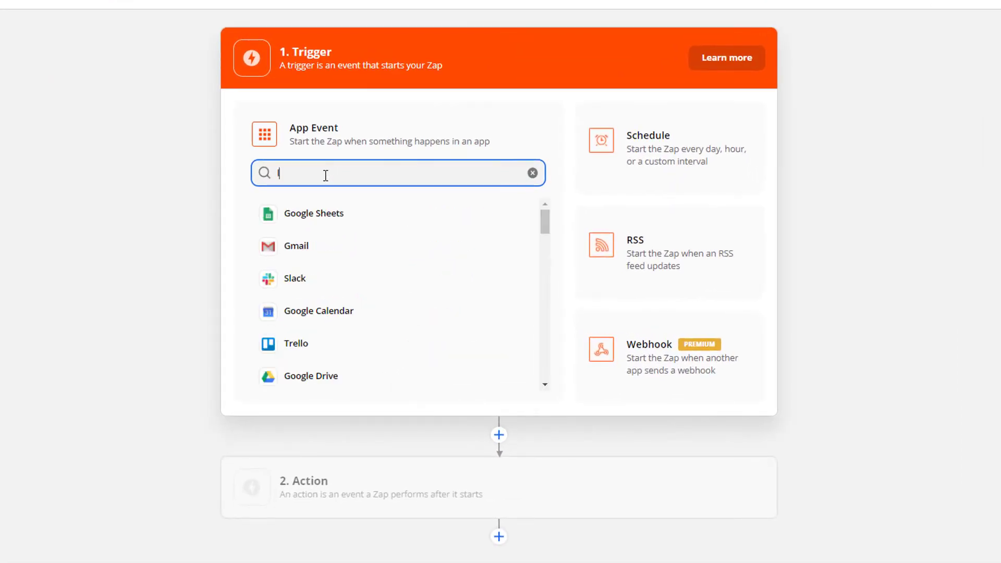
{"action": "type", "text": "linked"}
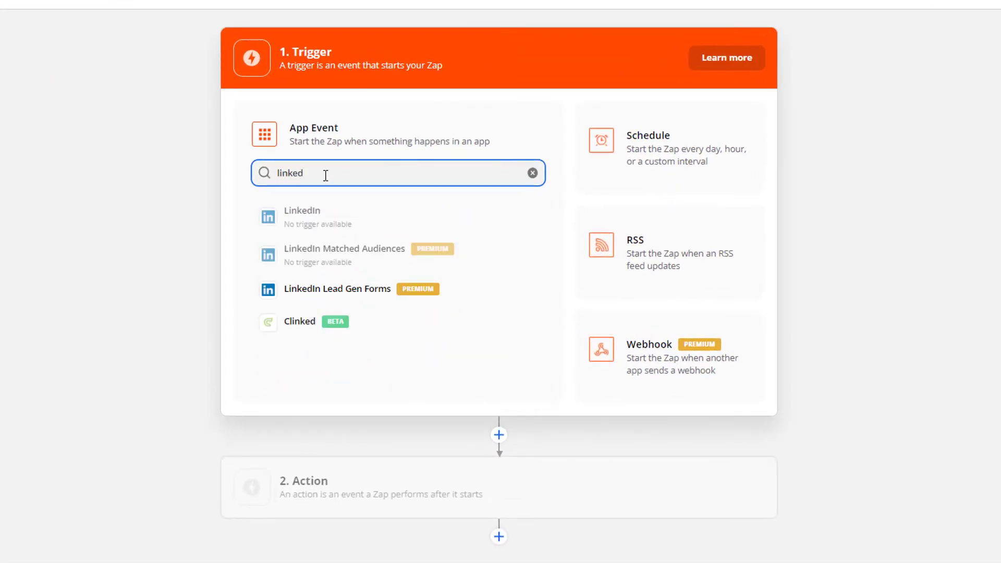
{"action": "left_click", "coordinate": [336, 300]}
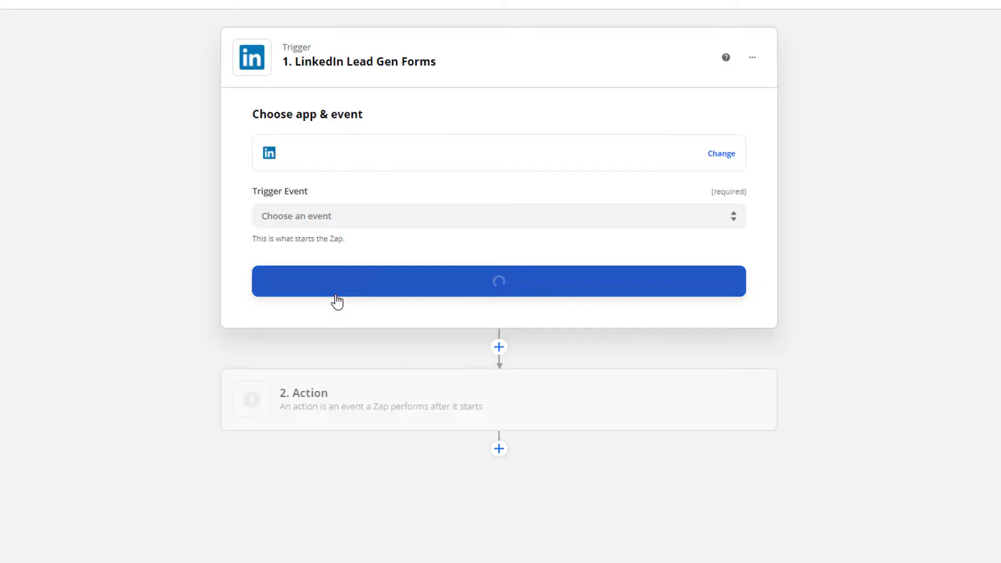
{"action": "left_click", "coordinate": [324, 221]}
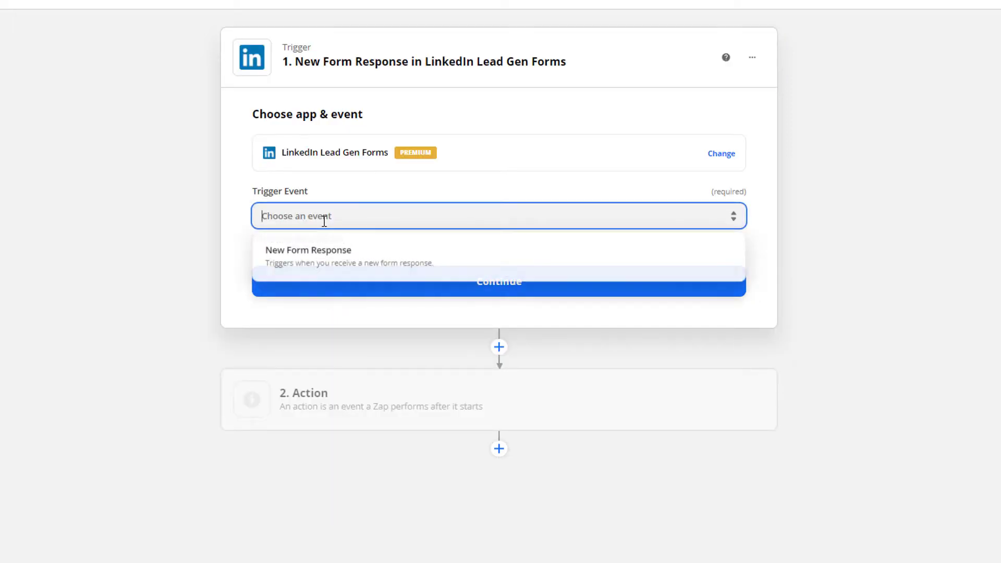
{"action": "left_click", "coordinate": [303, 271]}
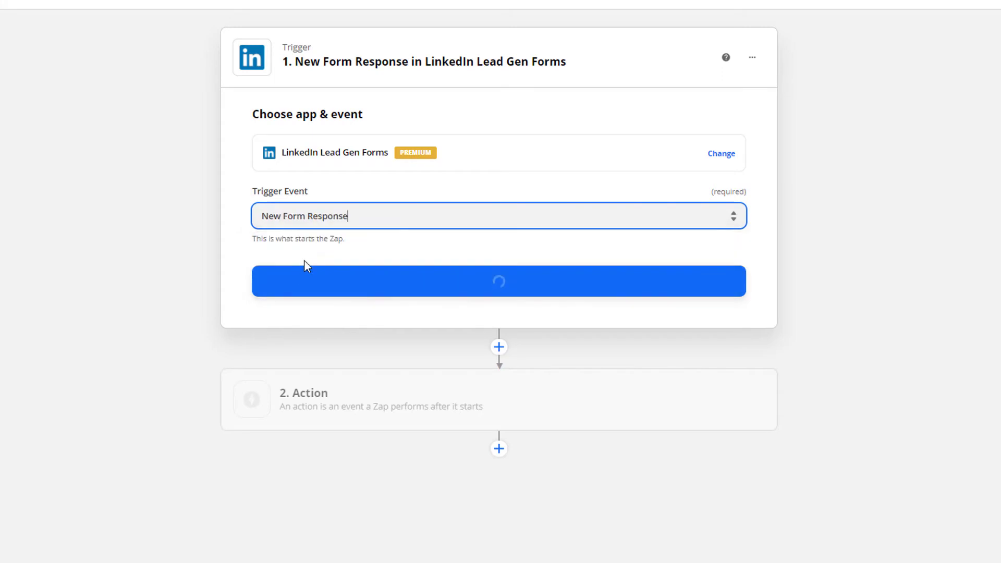
{"action": "left_click", "coordinate": [425, 284]}
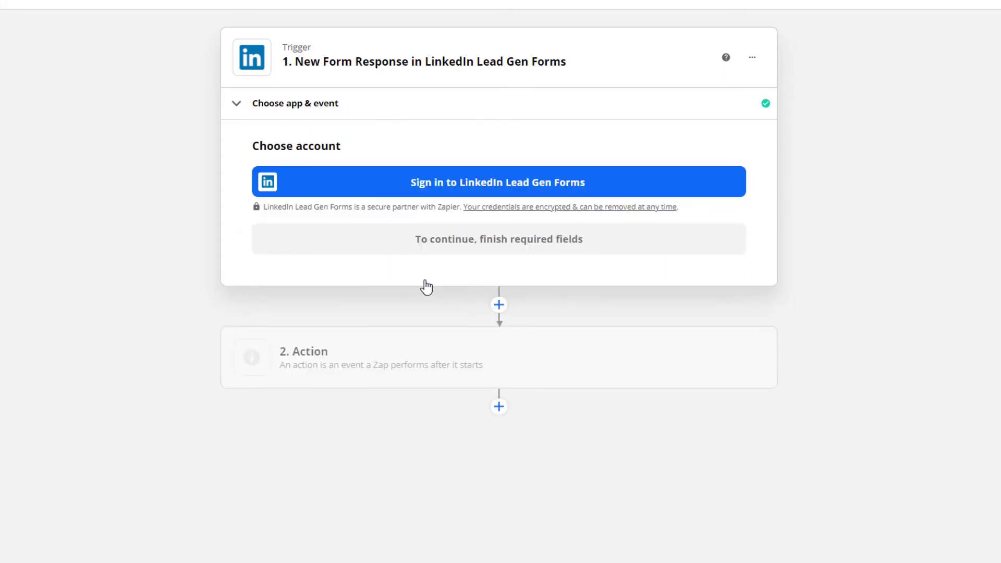
{"action": "left_click", "coordinate": [458, 188]}
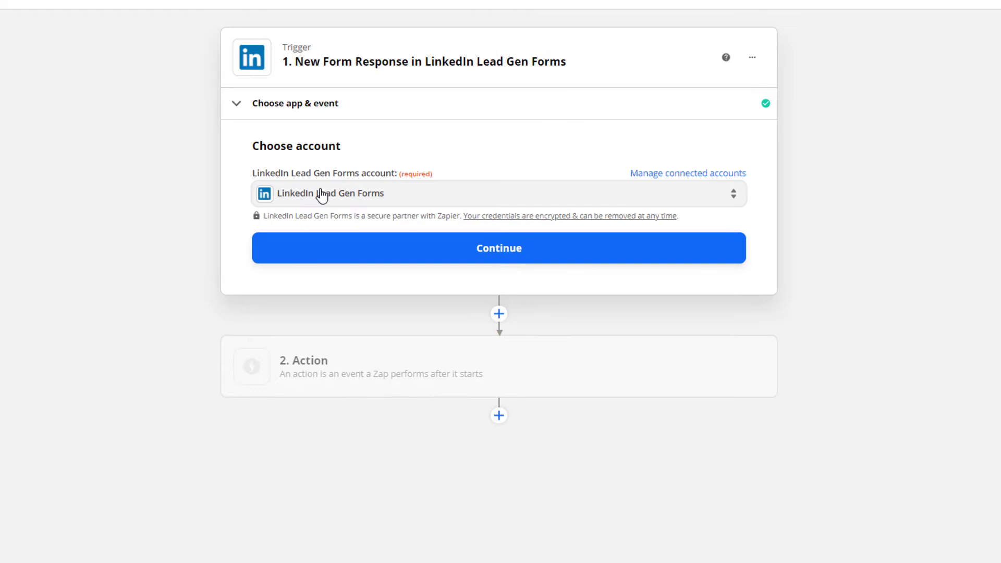
Point the trigger at the Content Snare account's Content Snare Trial Signup form, then test it
{"action": "left_click", "coordinate": [503, 255]}
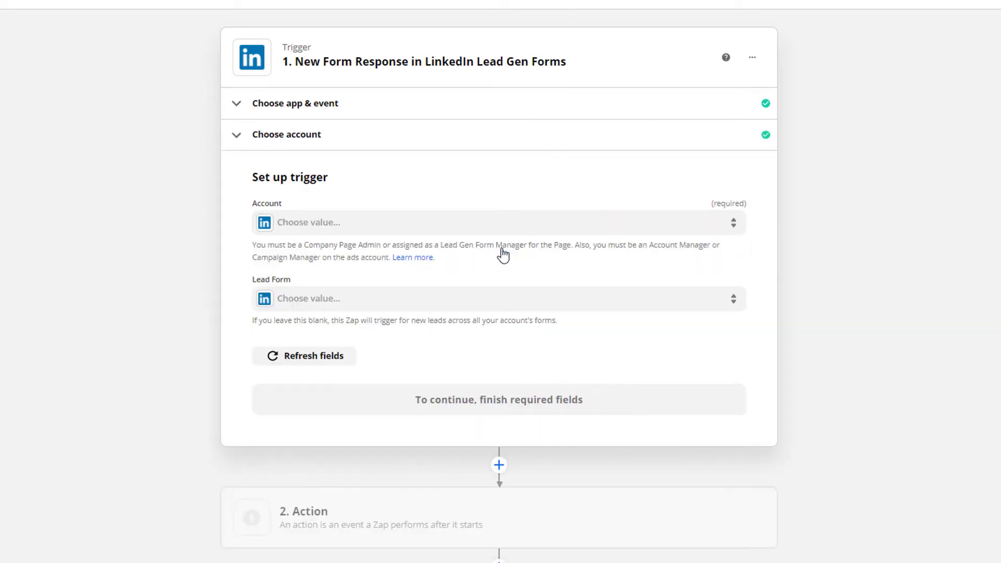
{"action": "left_click", "coordinate": [376, 228]}
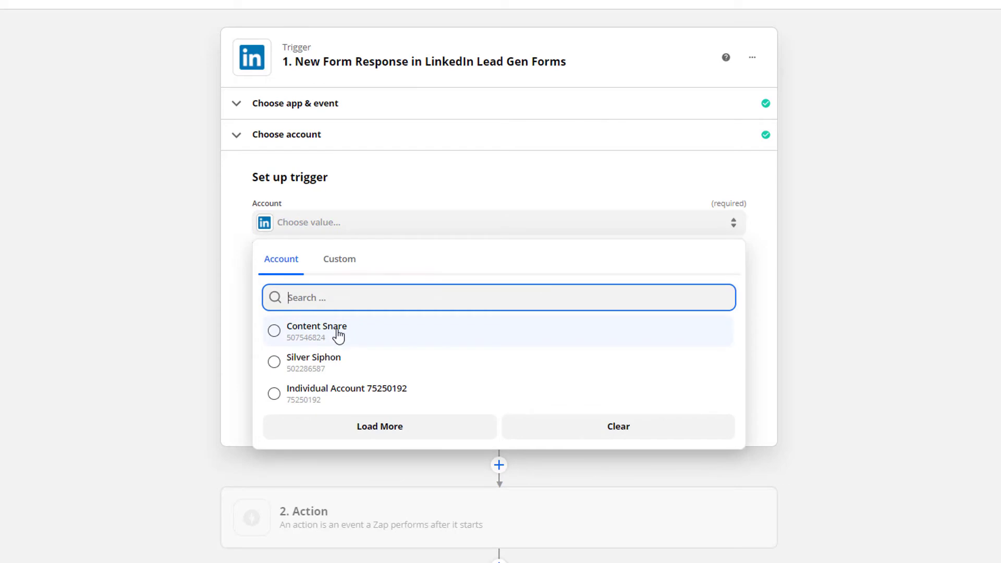
{"action": "left_click", "coordinate": [338, 335]}
{"action": "left_click", "coordinate": [347, 300]}
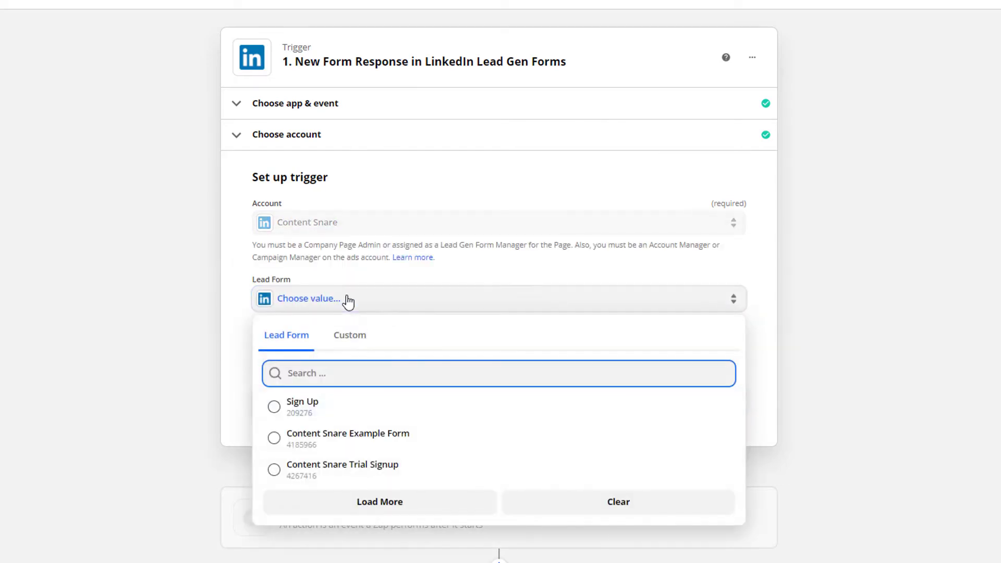
{"action": "left_click", "coordinate": [338, 472]}
{"action": "left_click", "coordinate": [354, 360]}
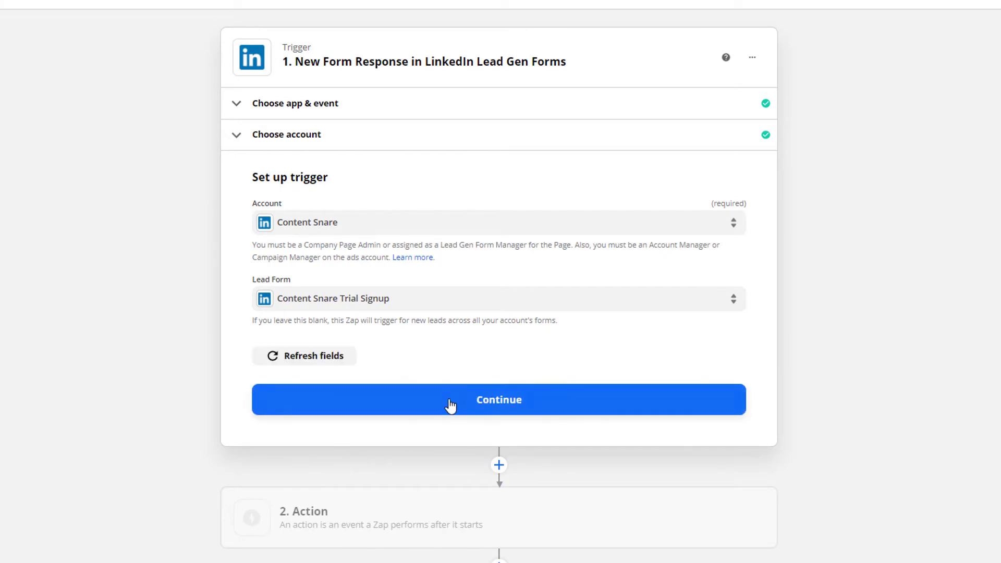
{"action": "left_click", "coordinate": [451, 406]}
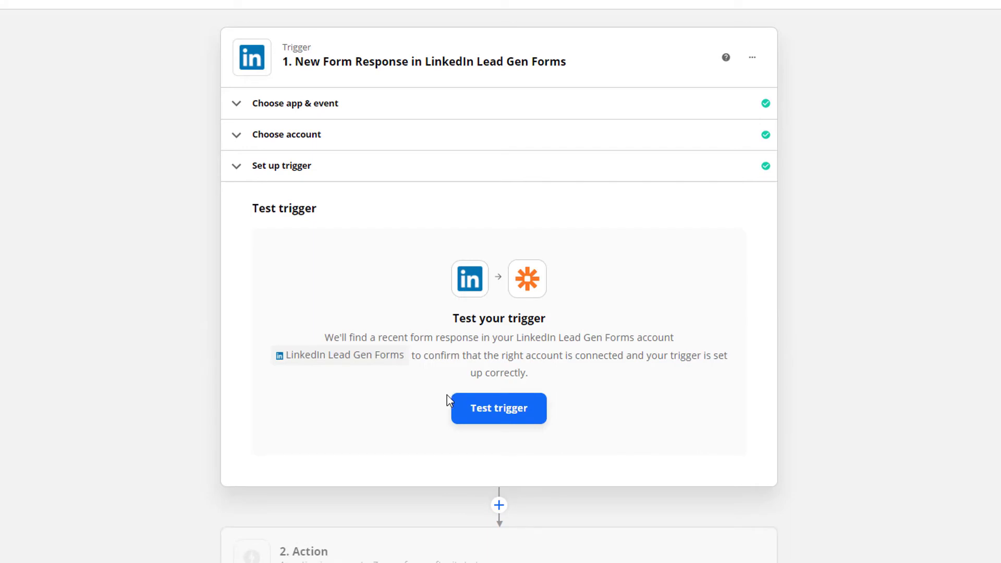
{"action": "left_click", "coordinate": [504, 408]}
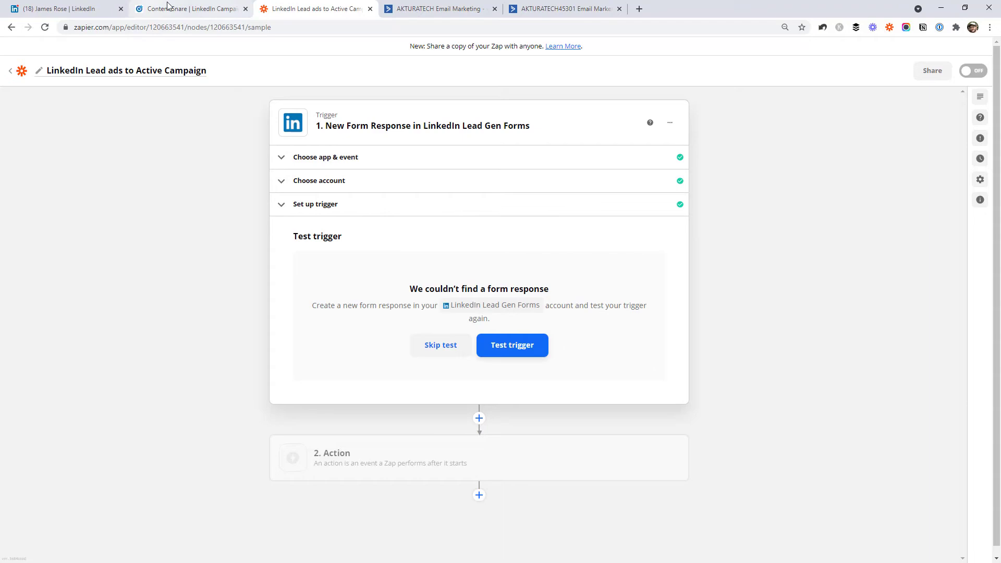
Open the Lead generation - Apr 28, 2021 campaign inside the Content Snare Zapier Example group
{"action": "left_click", "coordinate": [190, 9]}
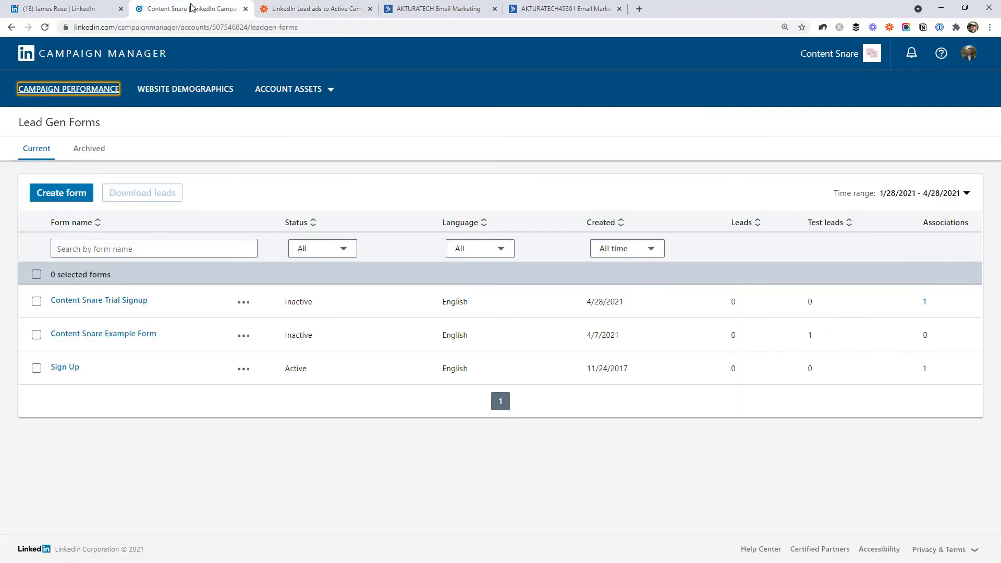
{"action": "left_click", "coordinate": [70, 94]}
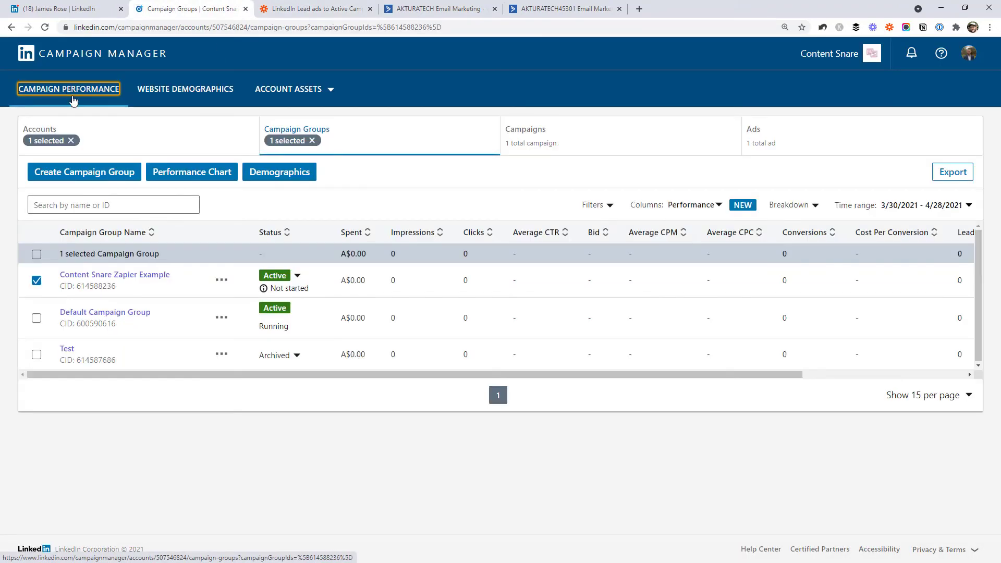
{"action": "left_click", "coordinate": [87, 276]}
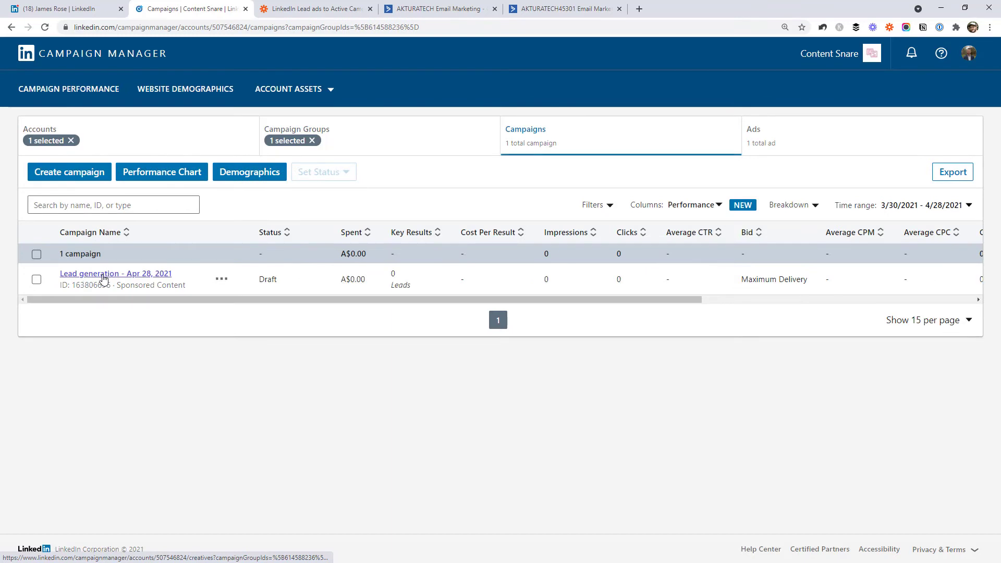
{"action": "left_click", "coordinate": [93, 276]}
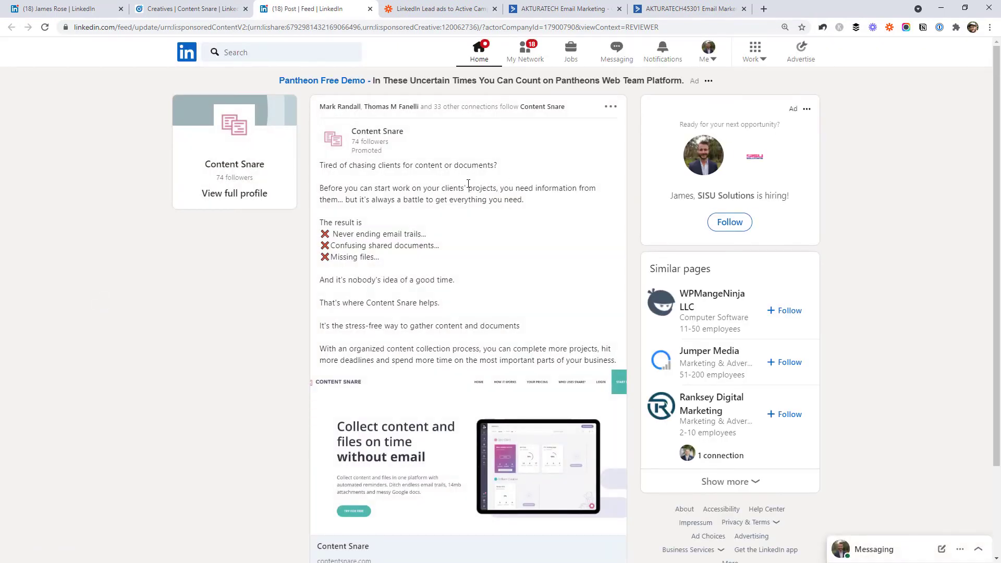
Open the ad's free-trial lead form, check the prefilled email, and submit it as a test lead
{"action": "scroll", "coordinate": [468, 184], "scroll_direction": "down", "scroll_amount": 2}
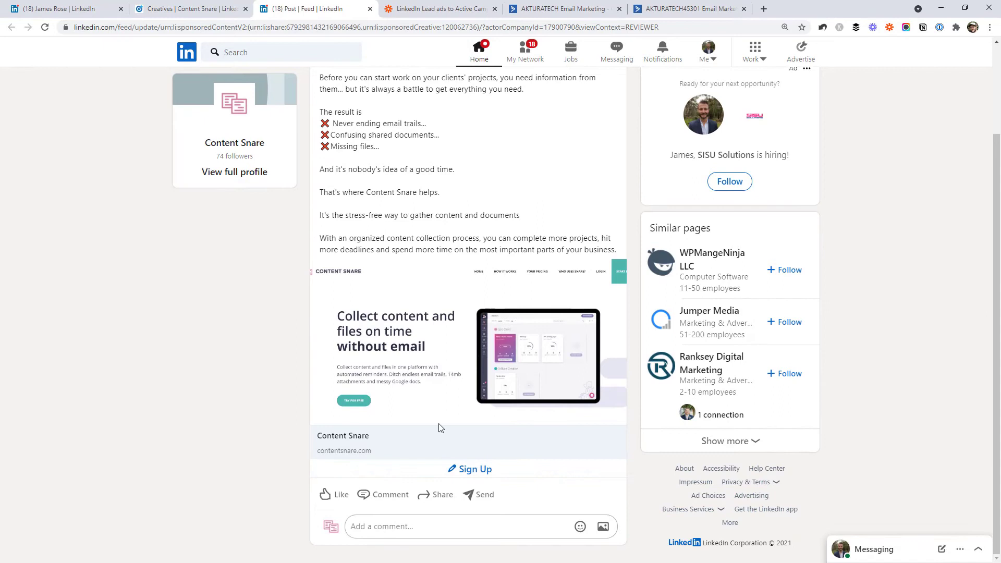
{"action": "left_click", "coordinate": [444, 380]}
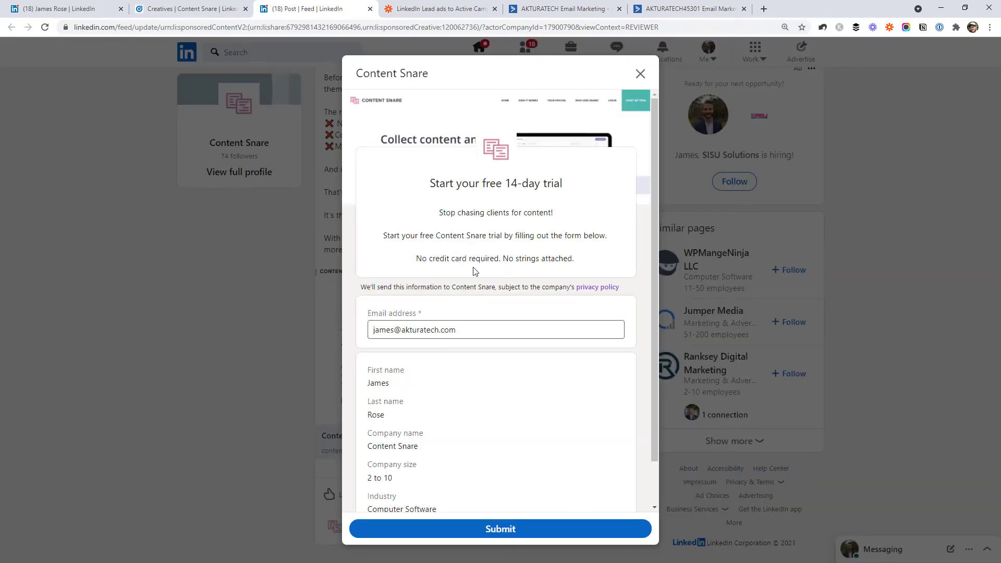
{"action": "scroll", "coordinate": [472, 272], "scroll_direction": "down", "scroll_amount": 1}
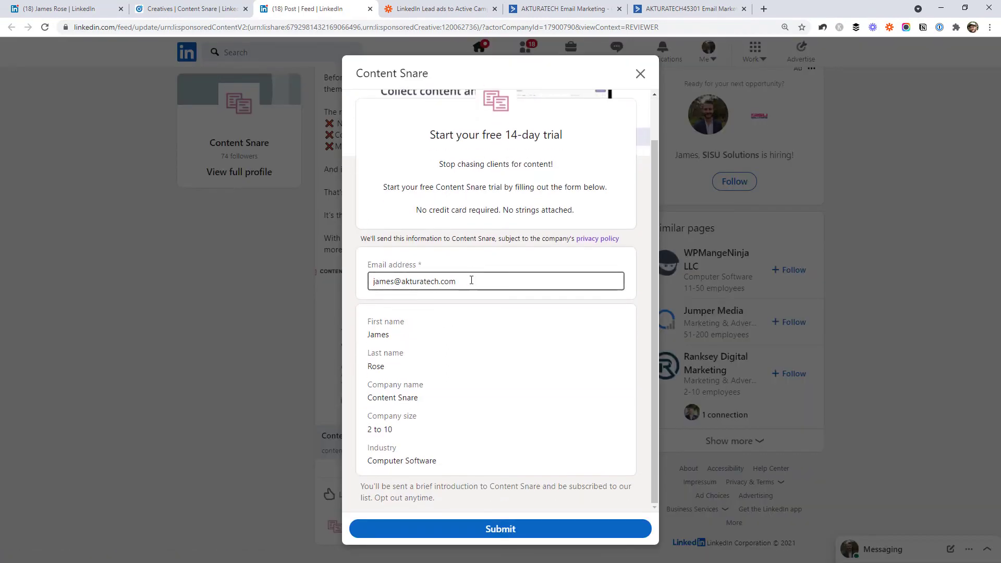
{"action": "double_click", "coordinate": [472, 280]}
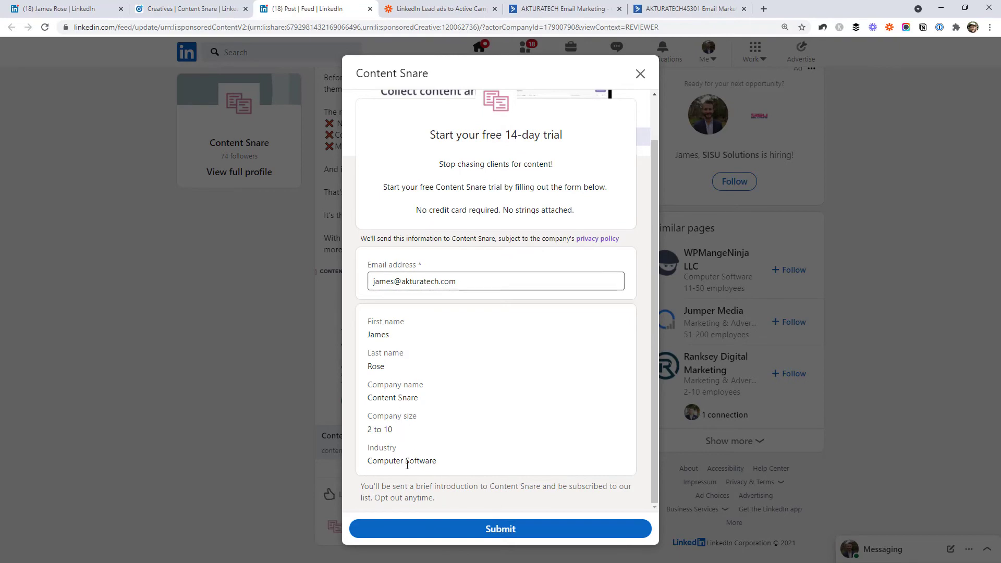
{"action": "left_click", "coordinate": [504, 530]}
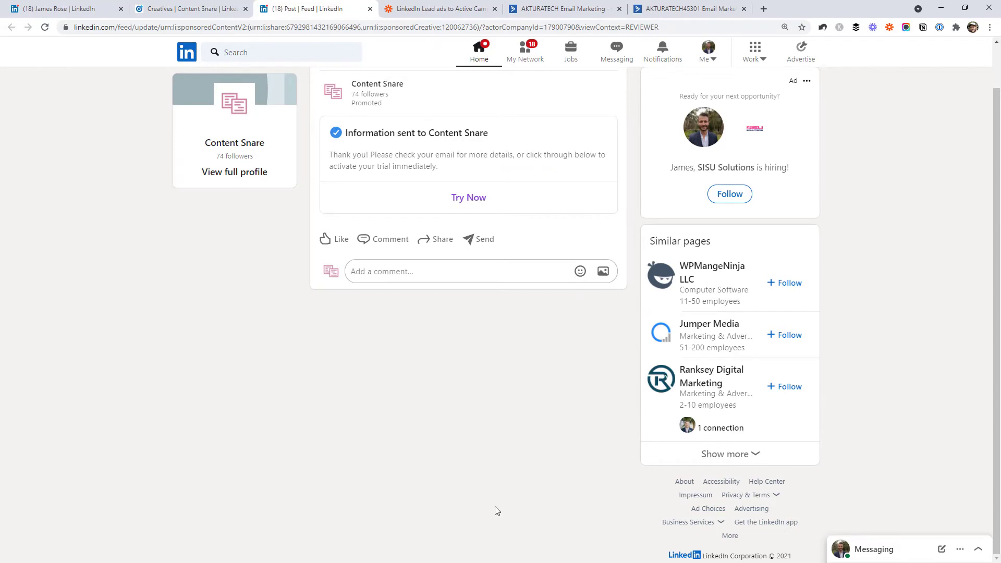
Rerun the trigger test, search the found response for the tester's name, and accept it
{"action": "left_click", "coordinate": [445, 10]}
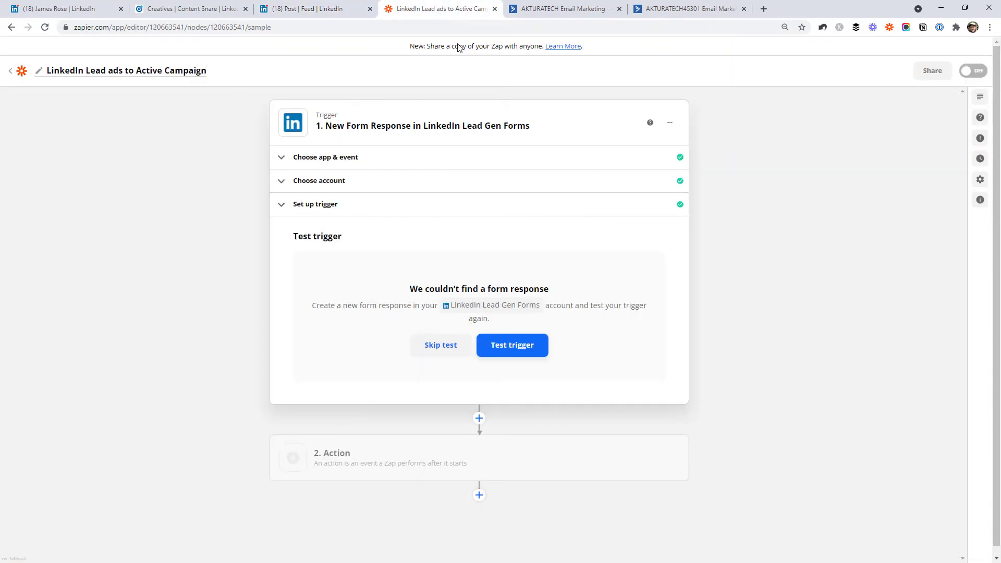
{"action": "left_click", "coordinate": [510, 343]}
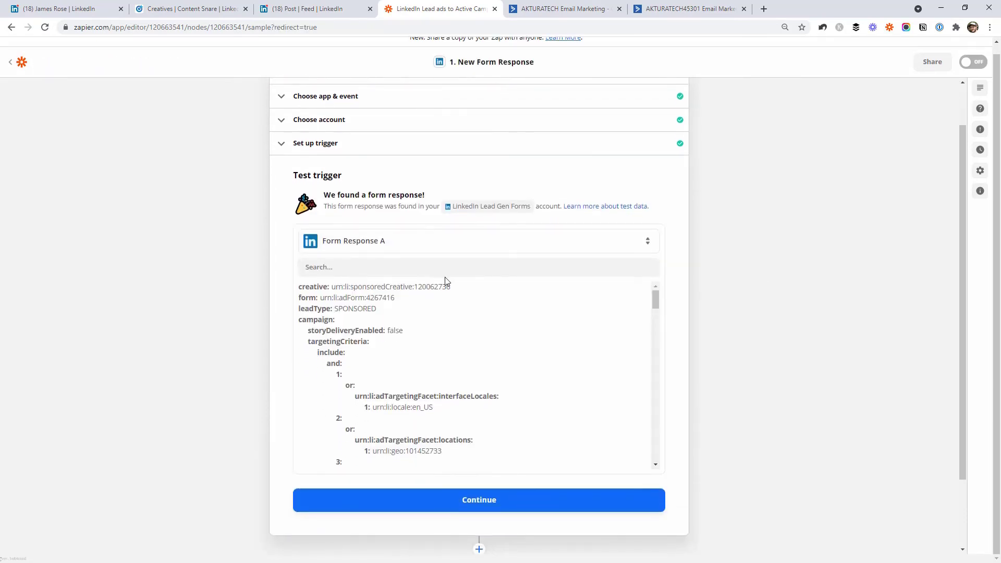
{"action": "left_click", "coordinate": [445, 268]}
{"action": "type", "text": "james"}
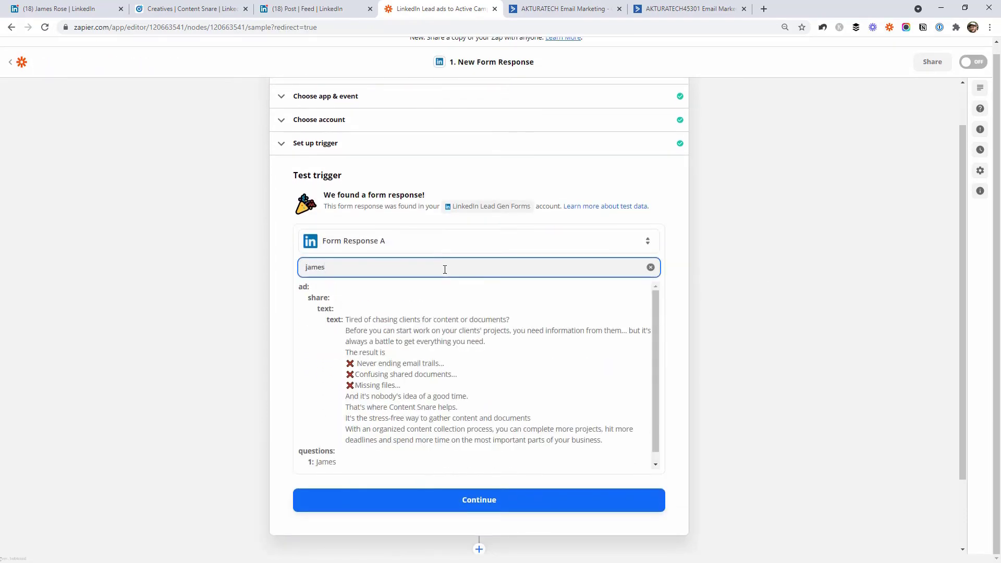
{"action": "scroll", "coordinate": [646, 365], "scroll_direction": "down", "scroll_amount": 1}
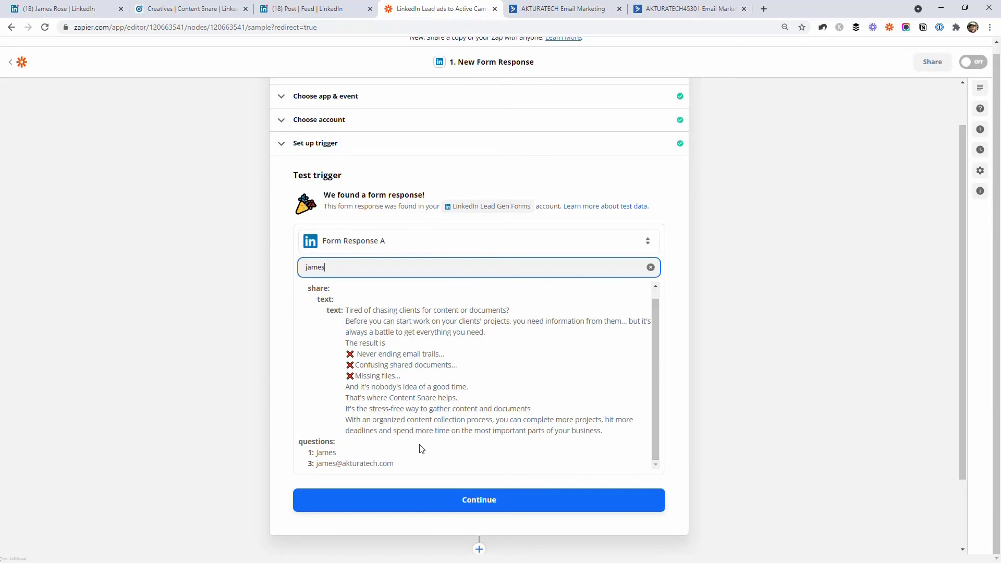
{"action": "left_click_drag", "start_coordinate": [349, 265], "coordinate": [299, 262]}
{"action": "scroll", "coordinate": [677, 339], "scroll_direction": "down", "scroll_amount": 1}
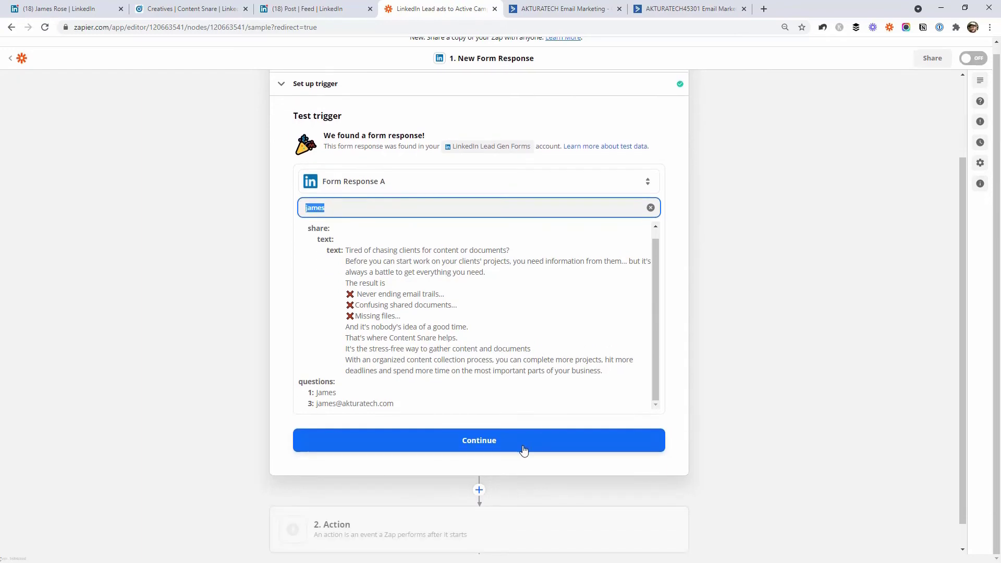
{"action": "left_click", "coordinate": [476, 441]}
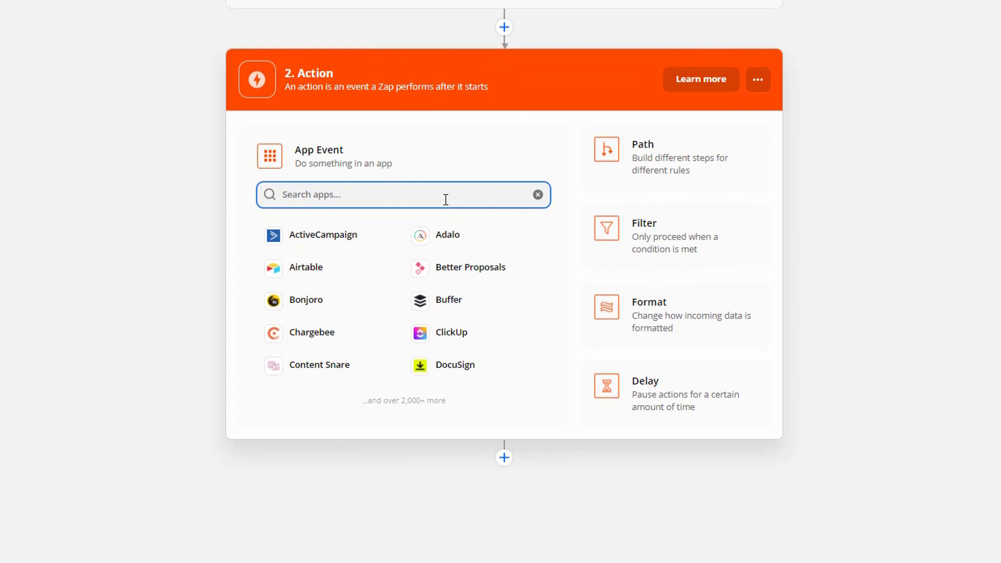
Set step 2 to ActiveCampaign's Create/Update Contact event using the ActiveCampaign Sandbox account
{"action": "type", "text": "active"}
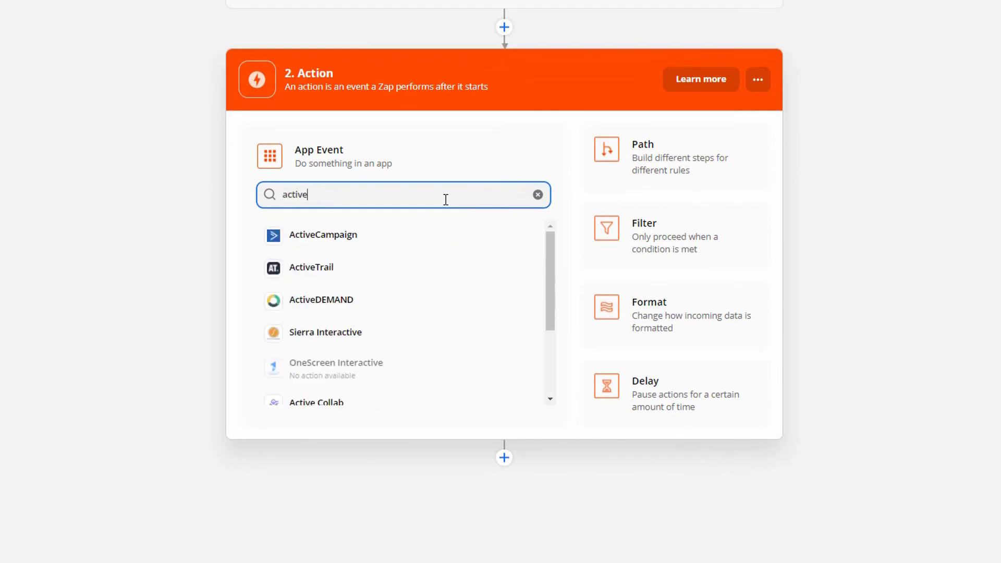
{"action": "left_click", "coordinate": [303, 242]}
{"action": "left_click", "coordinate": [346, 238]}
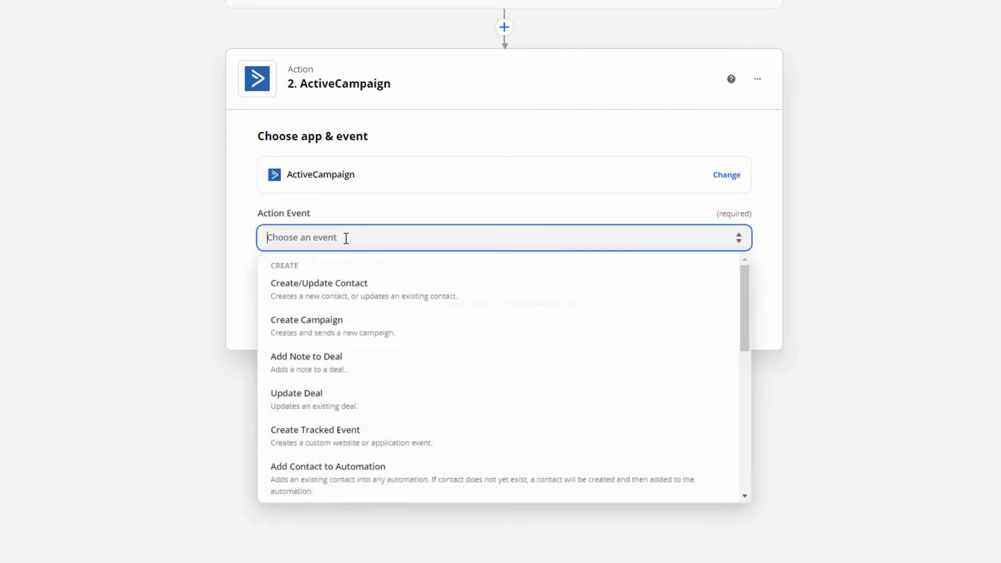
{"action": "left_click", "coordinate": [351, 291]}
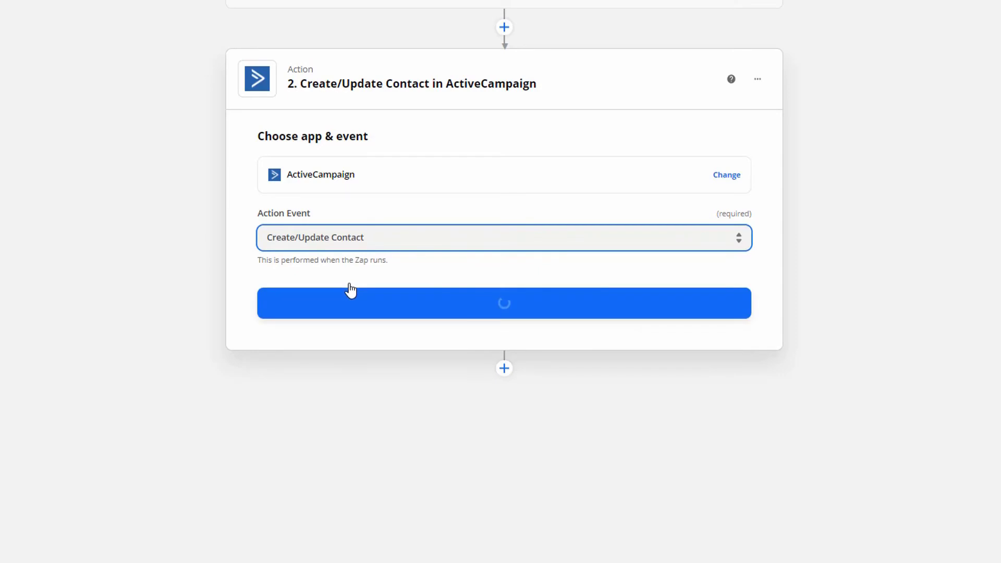
{"action": "left_click", "coordinate": [382, 301]}
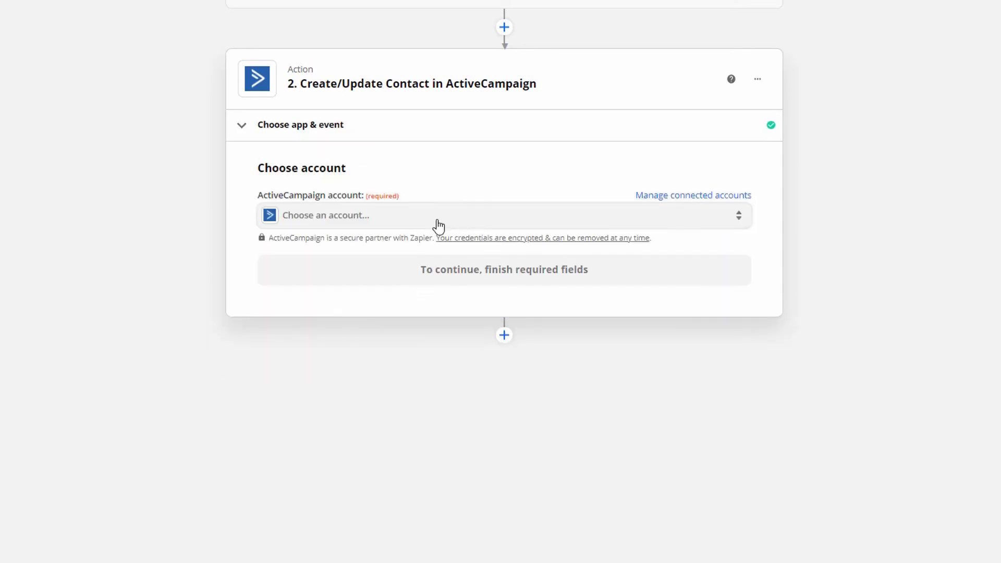
{"action": "left_click", "coordinate": [438, 226]}
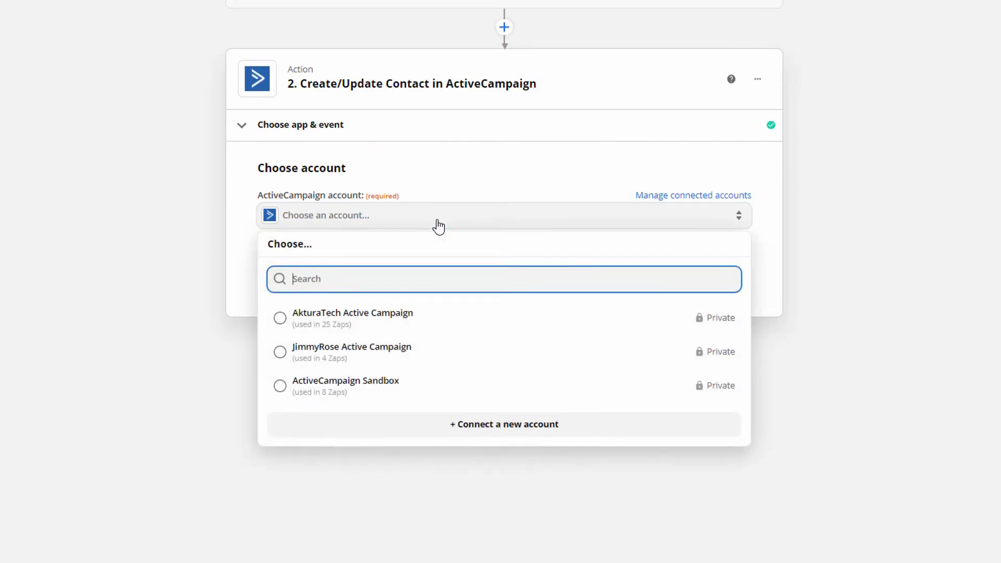
{"action": "left_click", "coordinate": [408, 384]}
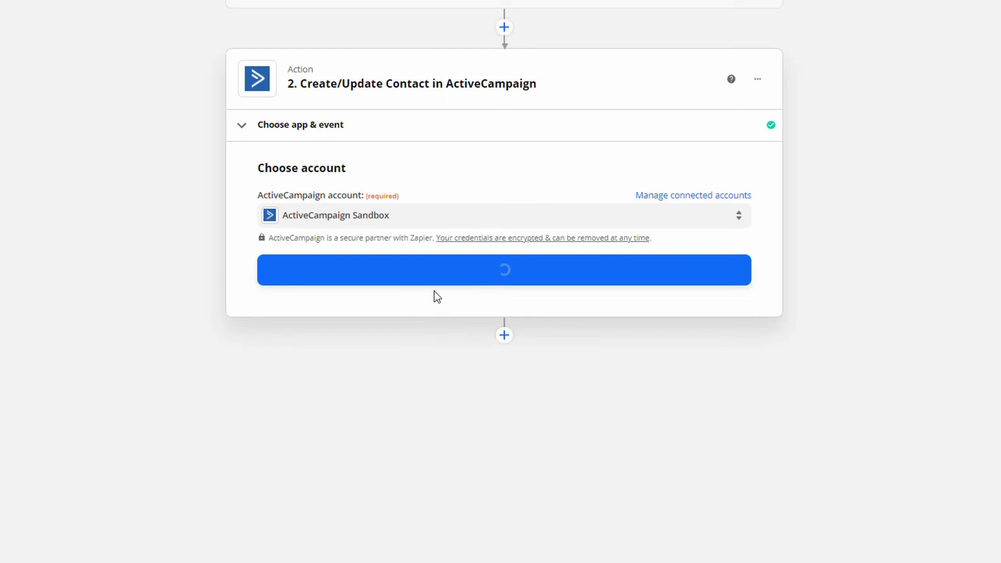
Map the contact's Email Address to the LinkedIn form response's email answer
{"action": "left_click", "coordinate": [438, 282]}
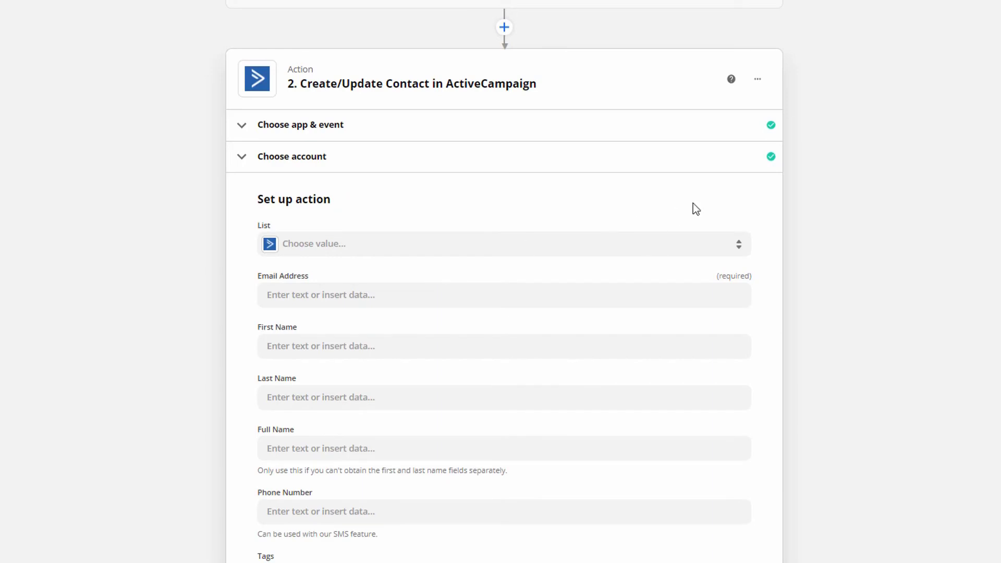
{"action": "scroll", "coordinate": [828, 155], "scroll_direction": "down", "scroll_amount": 1}
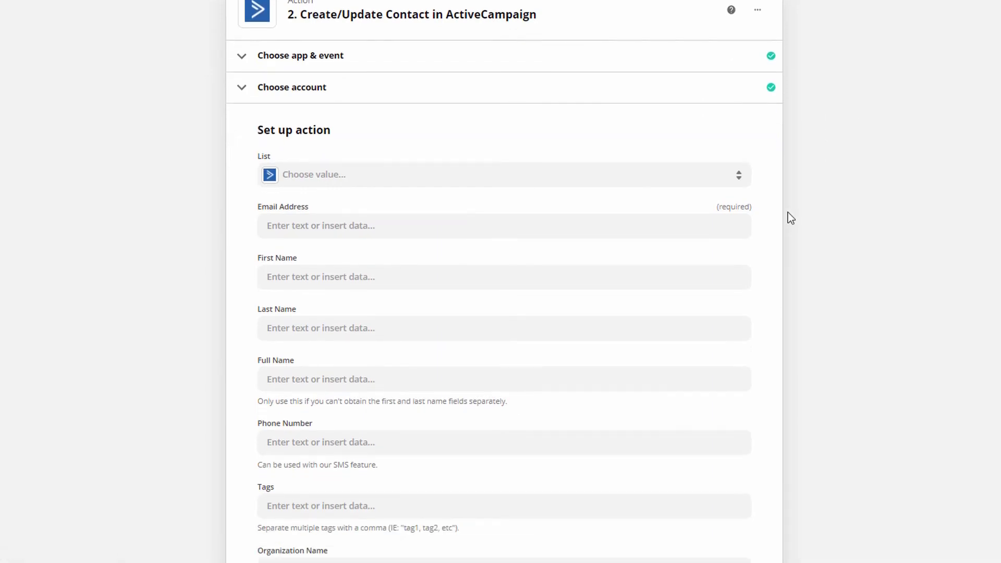
{"action": "left_click", "coordinate": [452, 227]}
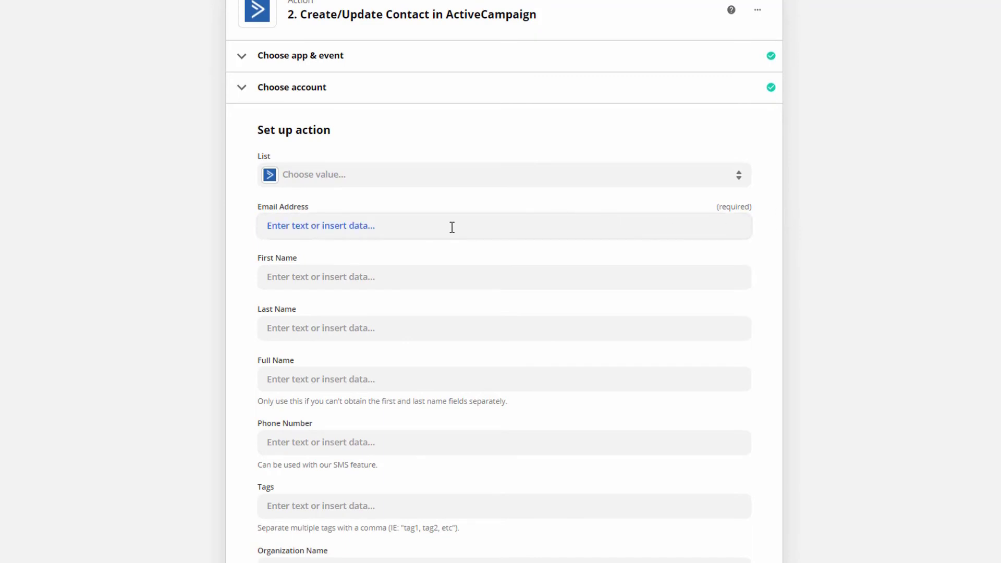
{"action": "left_click", "coordinate": [656, 191]}
{"action": "scroll", "coordinate": [521, 78], "scroll_direction": "up", "scroll_amount": 1}
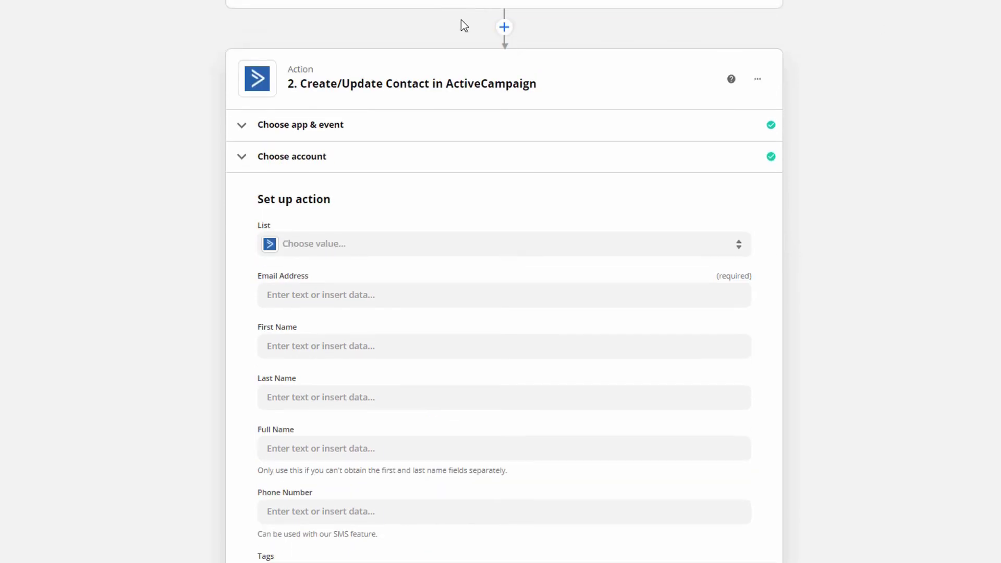
{"action": "scroll", "coordinate": [367, 188], "scroll_direction": "down", "scroll_amount": 2}
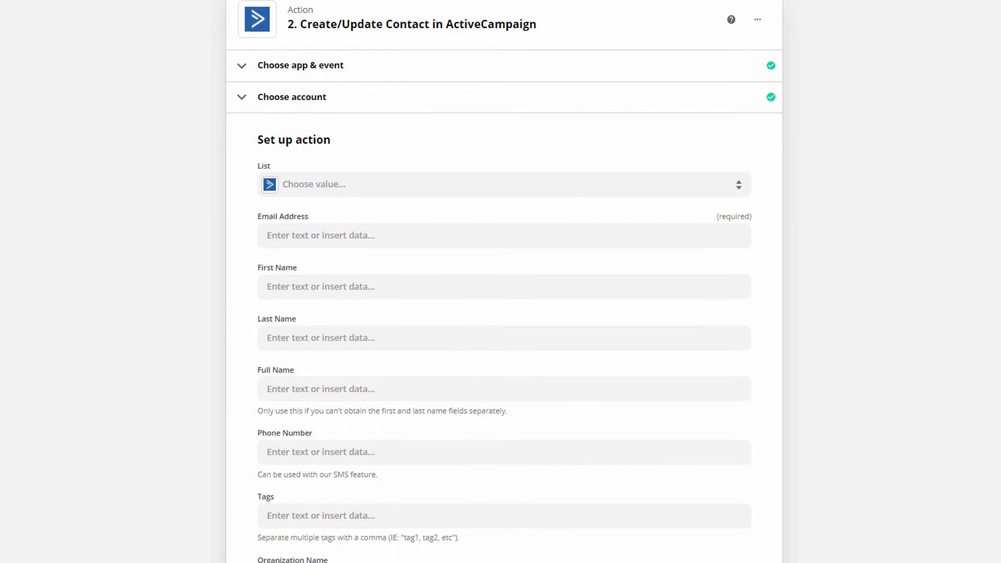
{"action": "left_click", "coordinate": [282, 193]}
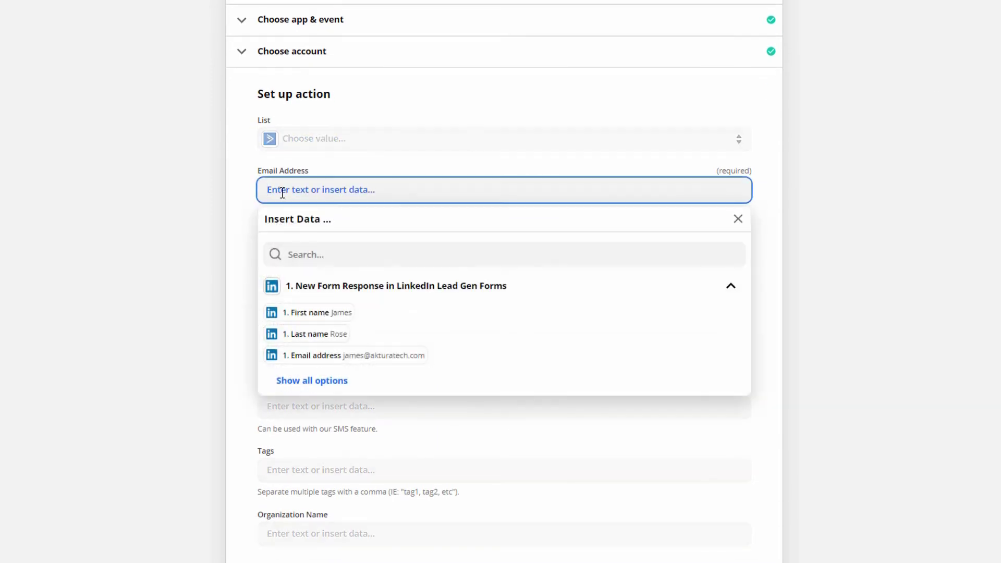
{"action": "left_click", "coordinate": [341, 381]}
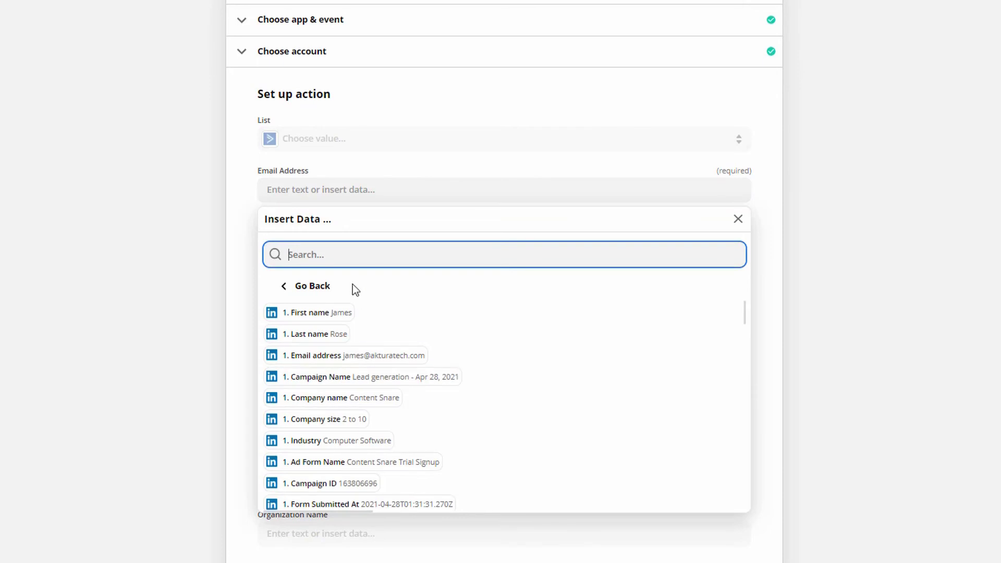
{"action": "left_click", "coordinate": [362, 357]}
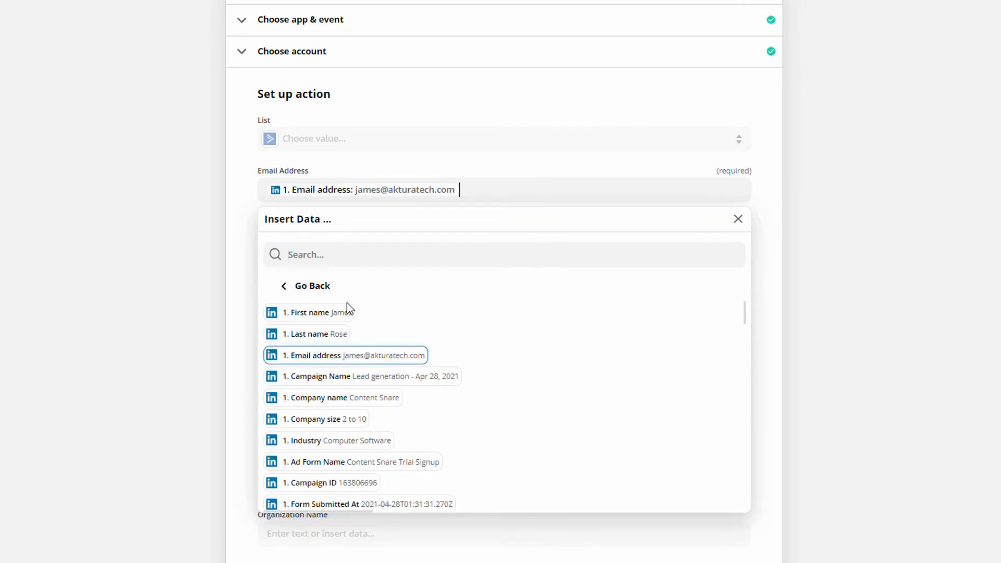
{"action": "left_click", "coordinate": [881, 239]}
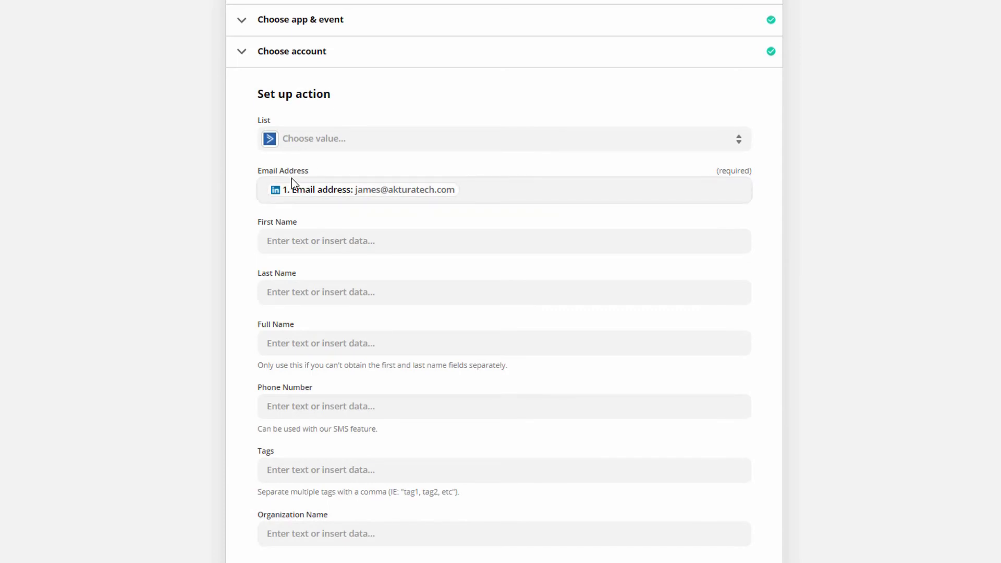
Map First Name and Last Name to the form's first and last name fields
{"action": "left_click", "coordinate": [280, 244]}
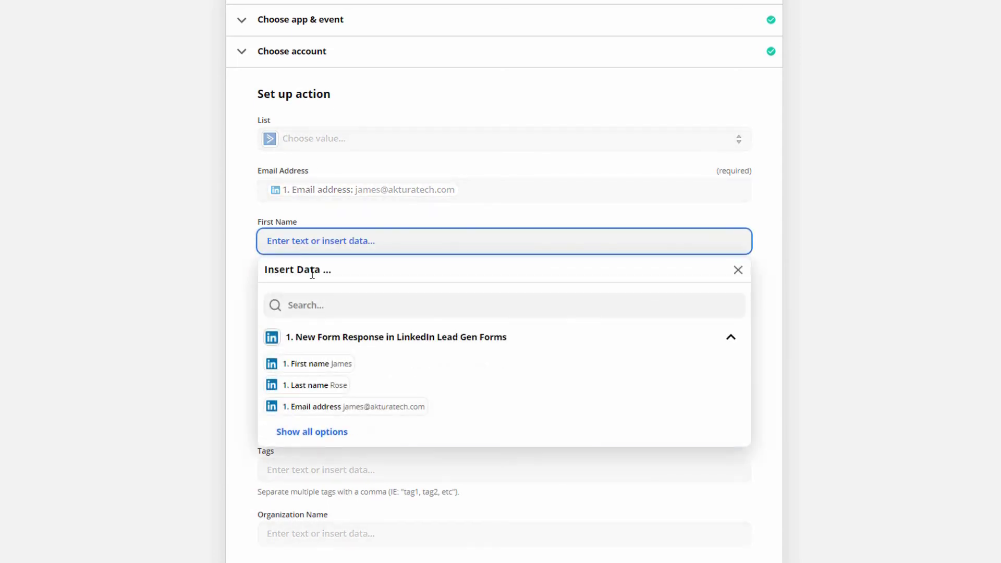
{"action": "left_click", "coordinate": [323, 360]}
{"action": "left_click", "coordinate": [218, 279]}
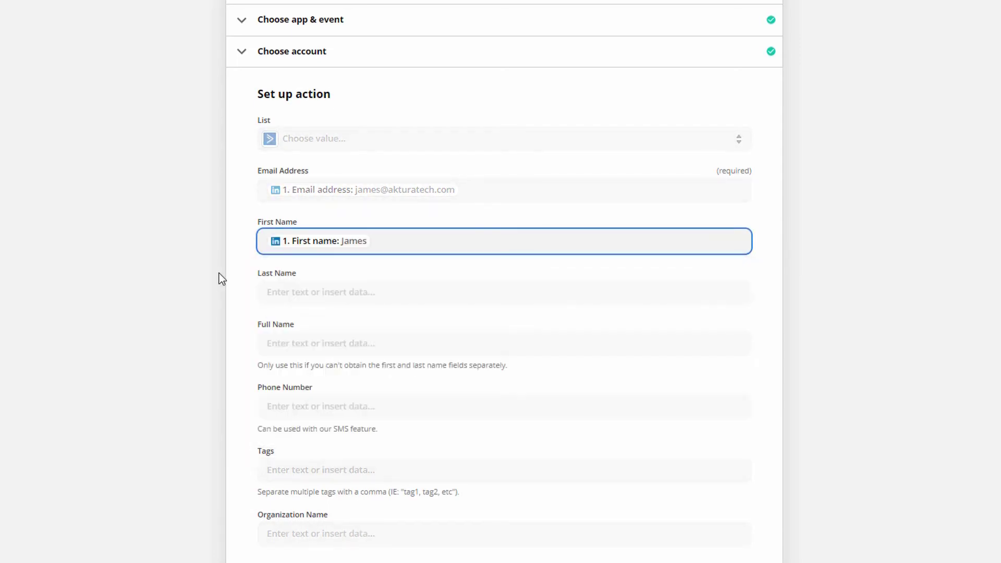
{"action": "left_click", "coordinate": [326, 290]}
{"action": "left_click", "coordinate": [334, 437]}
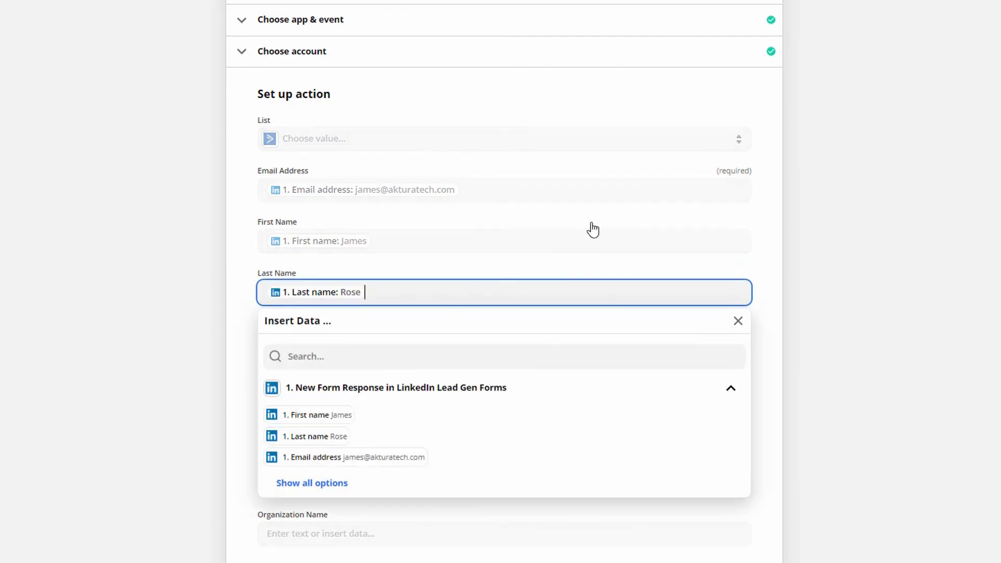
{"action": "left_click", "coordinate": [854, 249]}
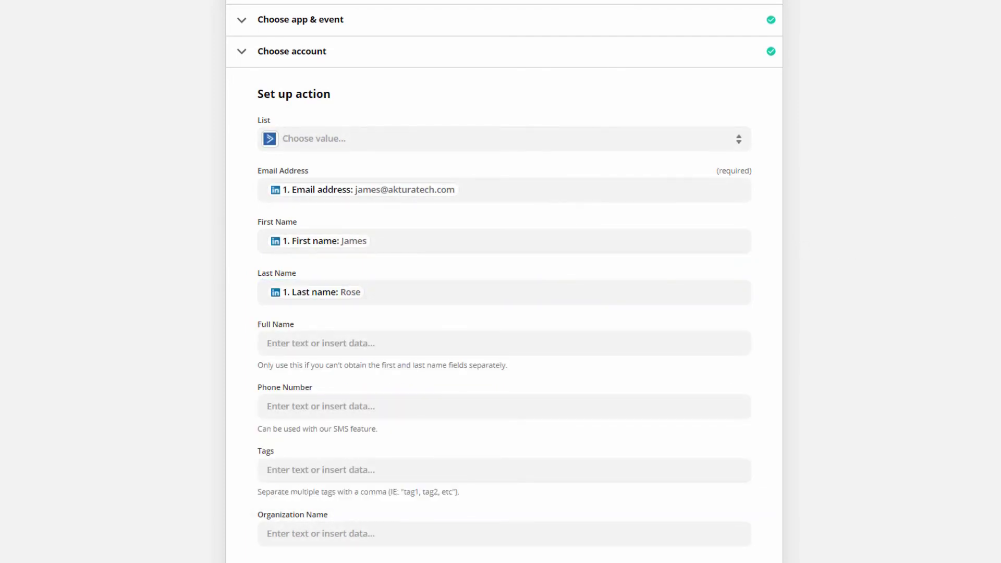
Map Industry to the form's industry answer
{"action": "scroll", "coordinate": [504, 282], "scroll_direction": "down", "scroll_amount": 10}
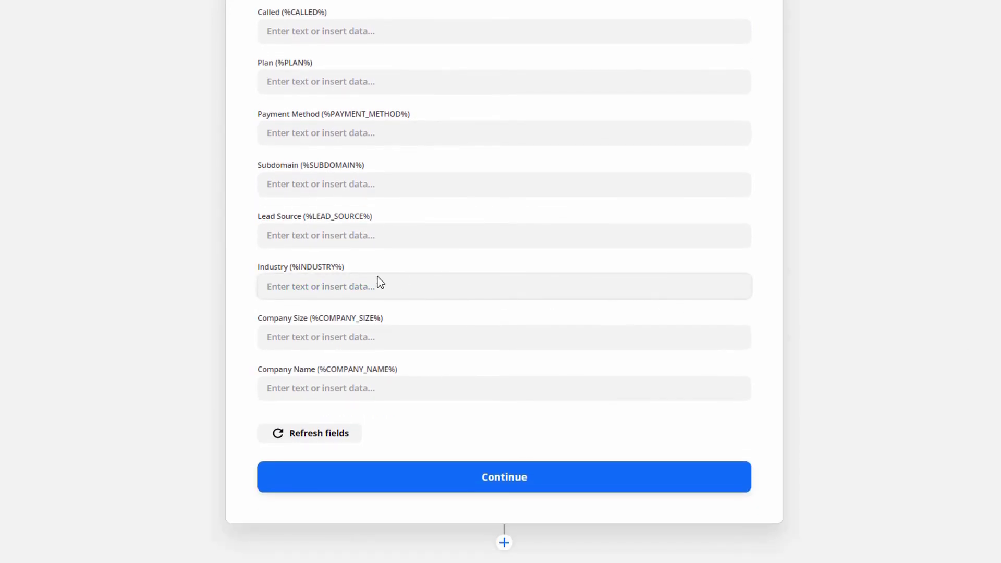
{"action": "left_click", "coordinate": [342, 285]}
{"action": "left_click", "coordinate": [360, 351]}
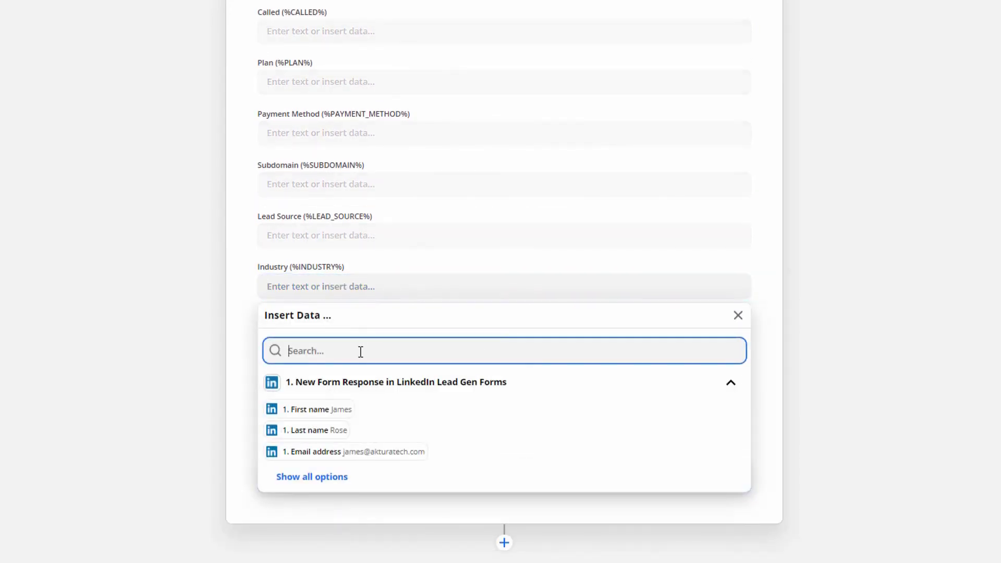
{"action": "type", "text": "indu"}
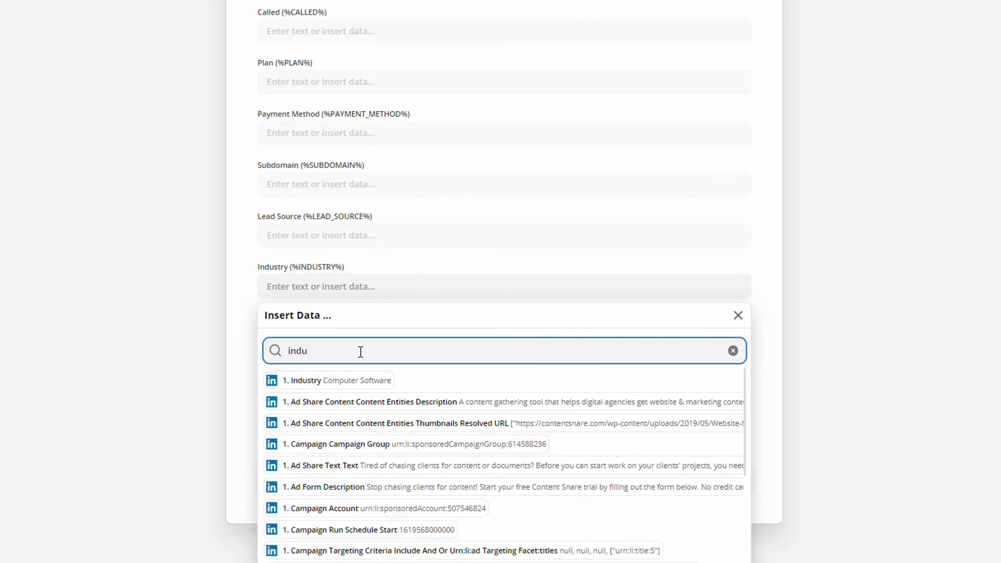
{"action": "left_click", "coordinate": [353, 380]}
{"action": "left_click", "coordinate": [772, 342]}
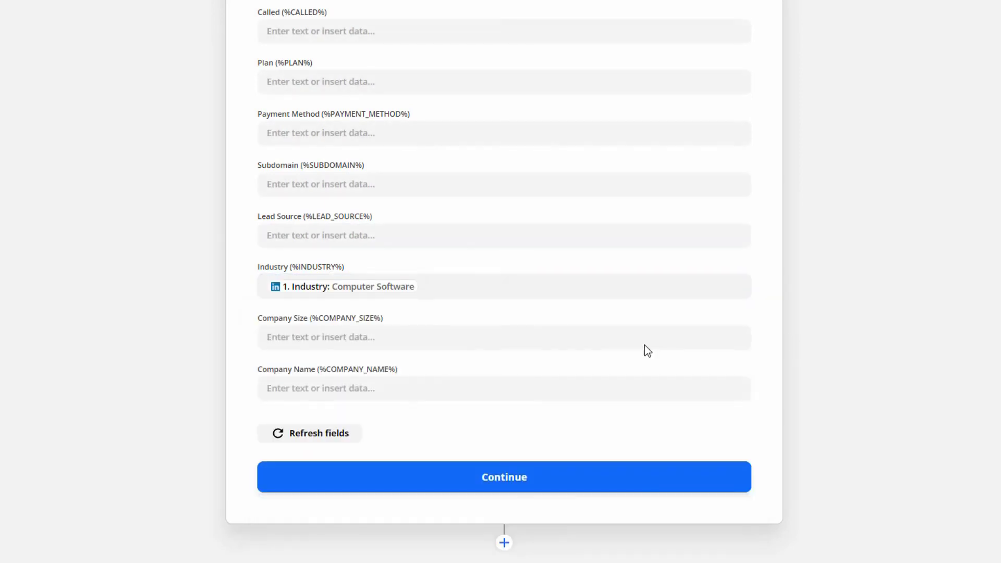
Map Company Size and Company Name to the form's matching company fields
{"action": "left_click", "coordinate": [270, 337]}
{"action": "left_click", "coordinate": [305, 402]}
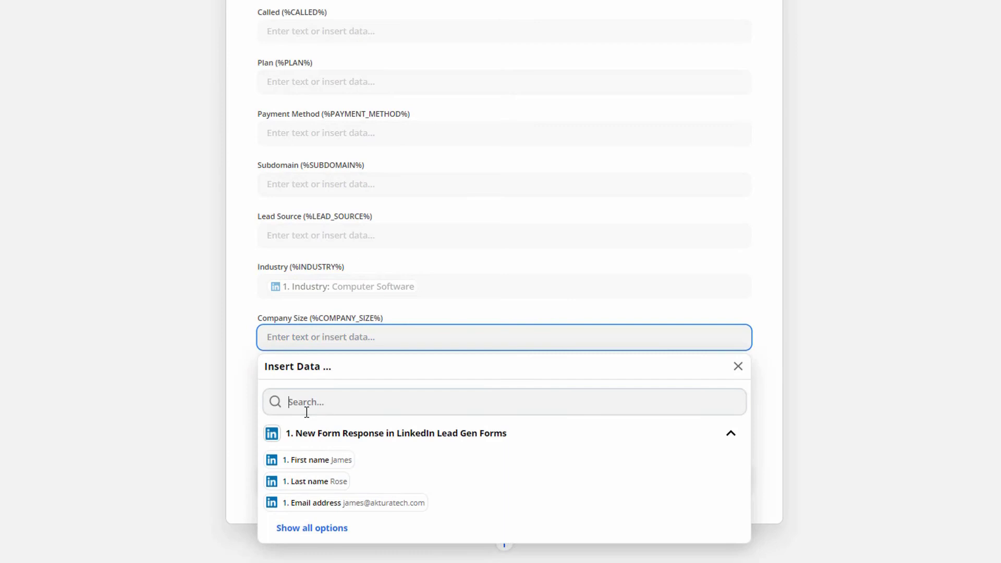
{"action": "type", "text": "size"}
{"action": "left_click", "coordinate": [325, 432]}
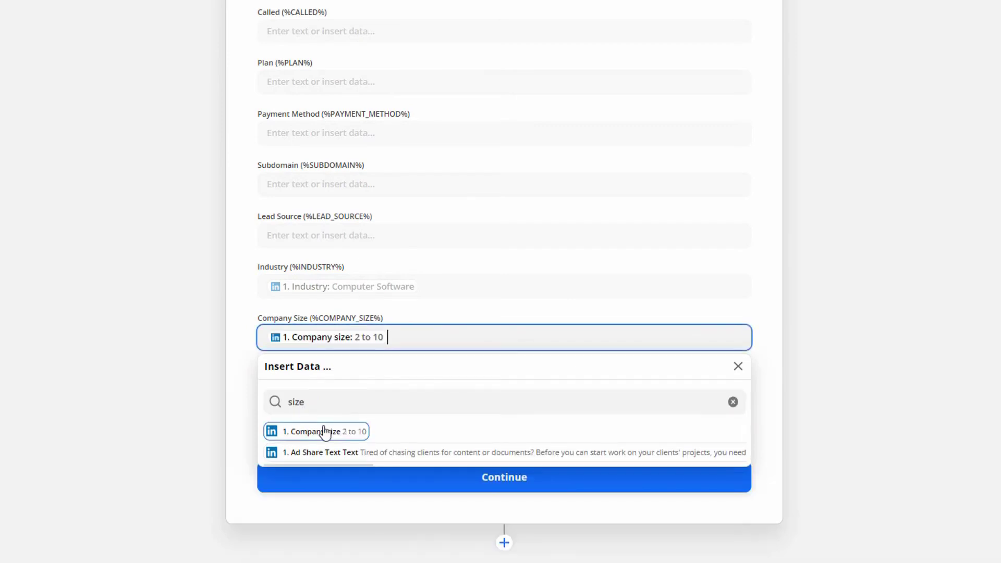
{"action": "left_click", "coordinate": [761, 377]}
{"action": "left_click", "coordinate": [427, 388]}
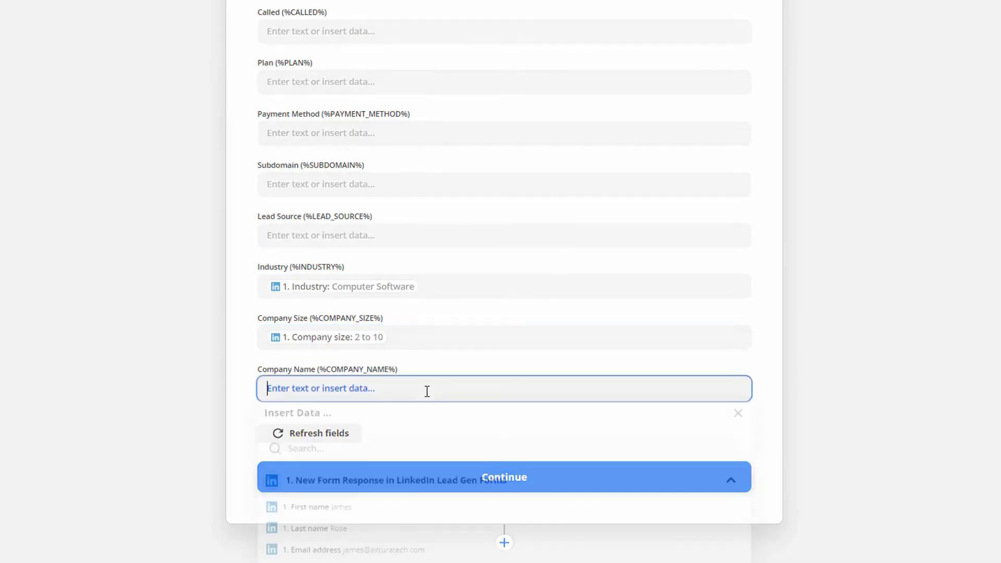
{"action": "left_click", "coordinate": [361, 444]}
{"action": "type", "text": "compan"}
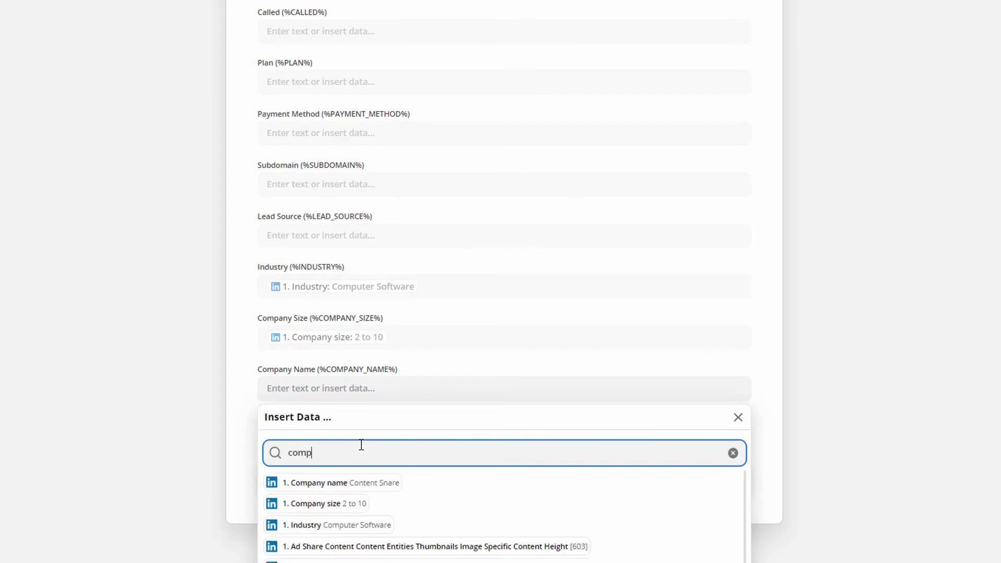
{"action": "left_click", "coordinate": [357, 483]}
{"action": "left_click", "coordinate": [900, 405]}
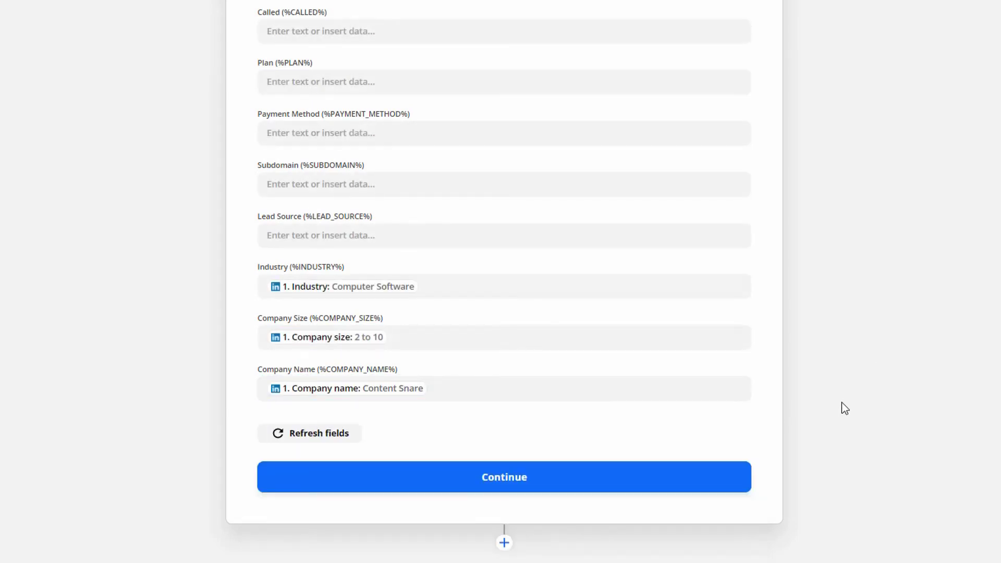
{"action": "left_click", "coordinate": [516, 236]}
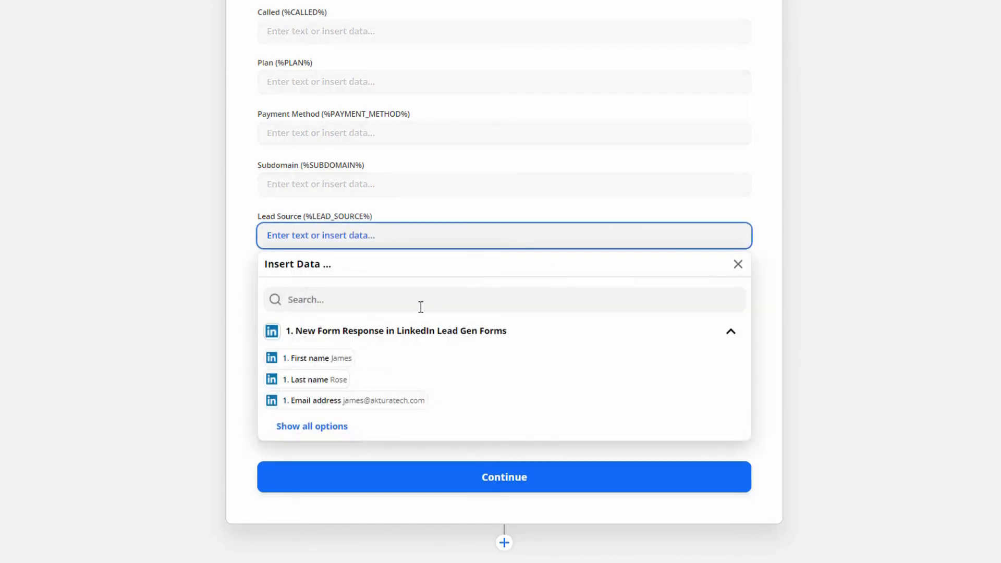
{"action": "left_click", "coordinate": [328, 427]}
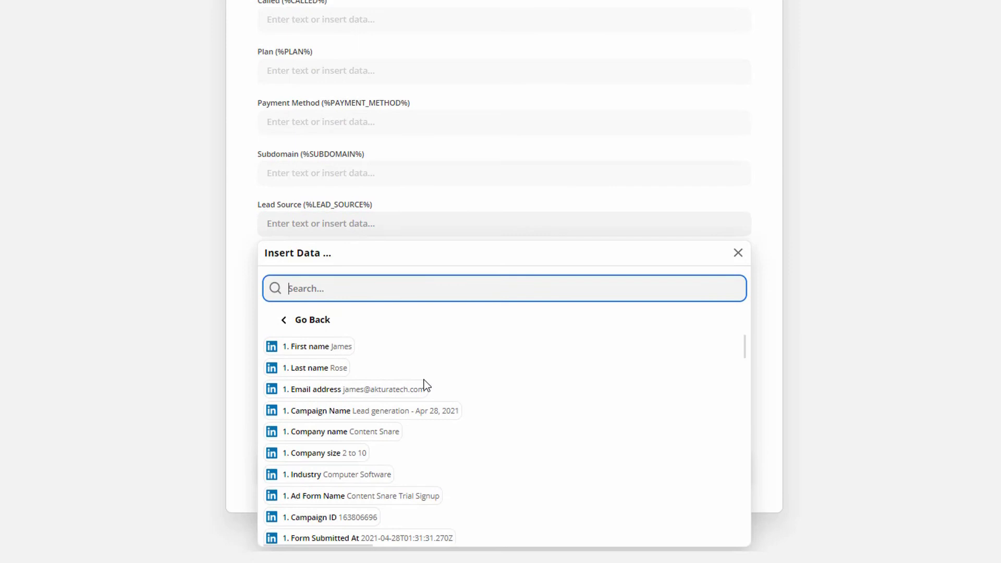
{"action": "left_click", "coordinate": [368, 412]}
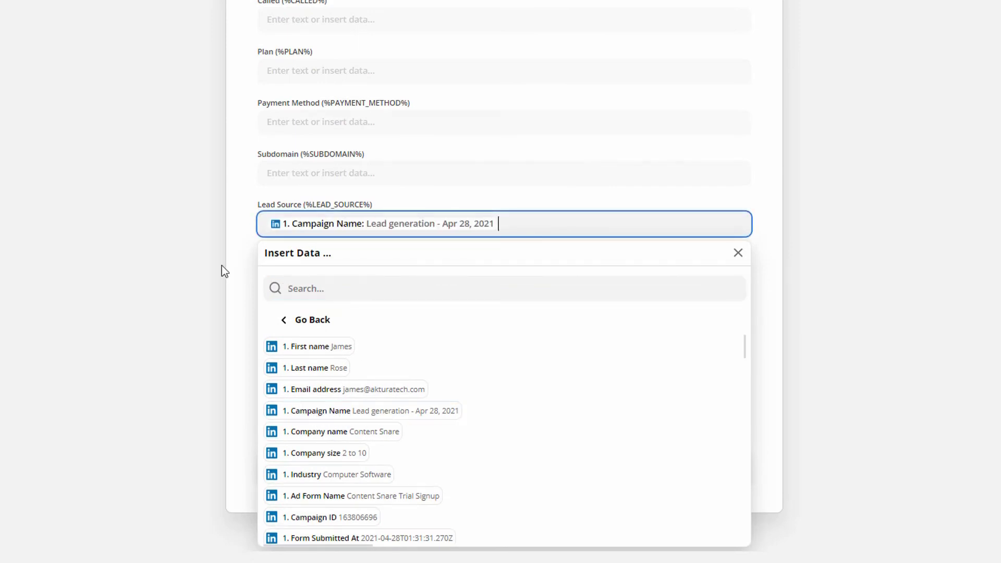
{"action": "left_click", "coordinate": [221, 266]}
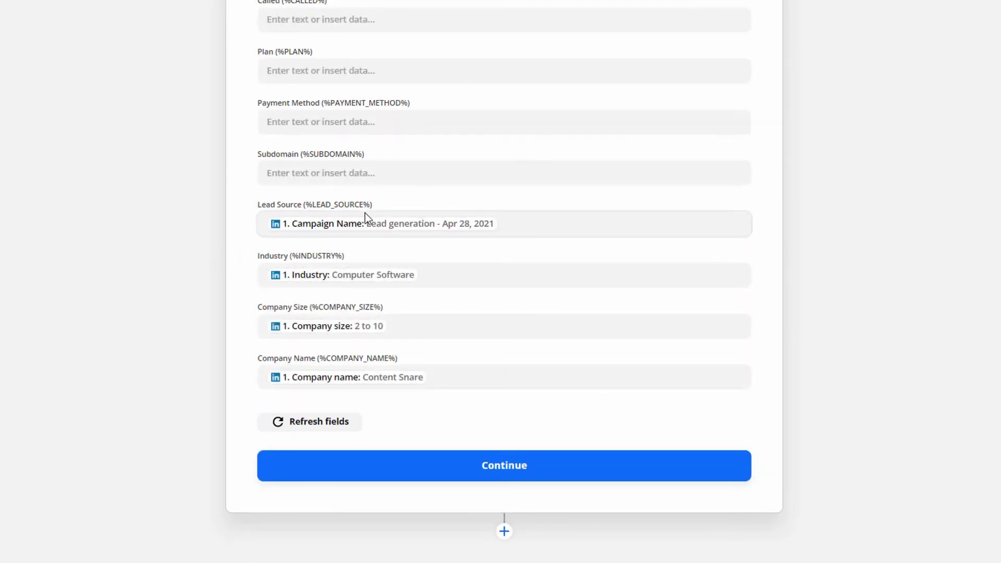
{"action": "left_click", "coordinate": [517, 223]}
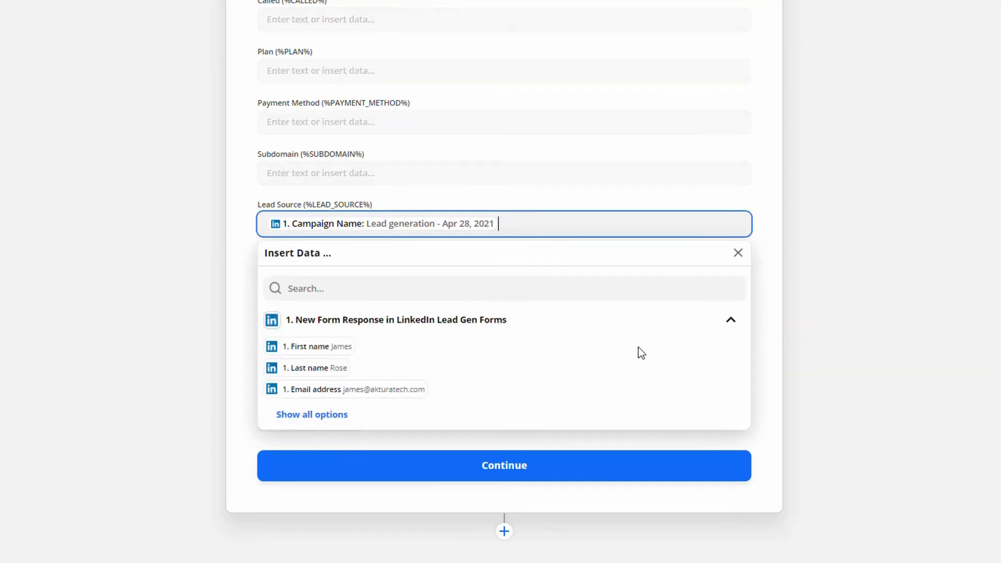
{"action": "left_click", "coordinate": [347, 414]}
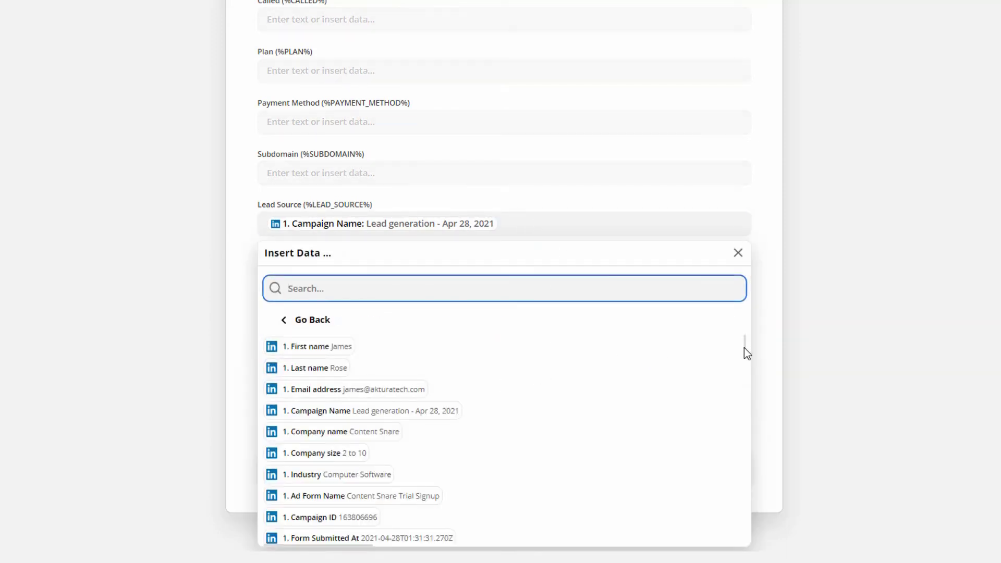
{"action": "left_click_drag", "start_coordinate": [744, 349], "coordinate": [752, 381]}
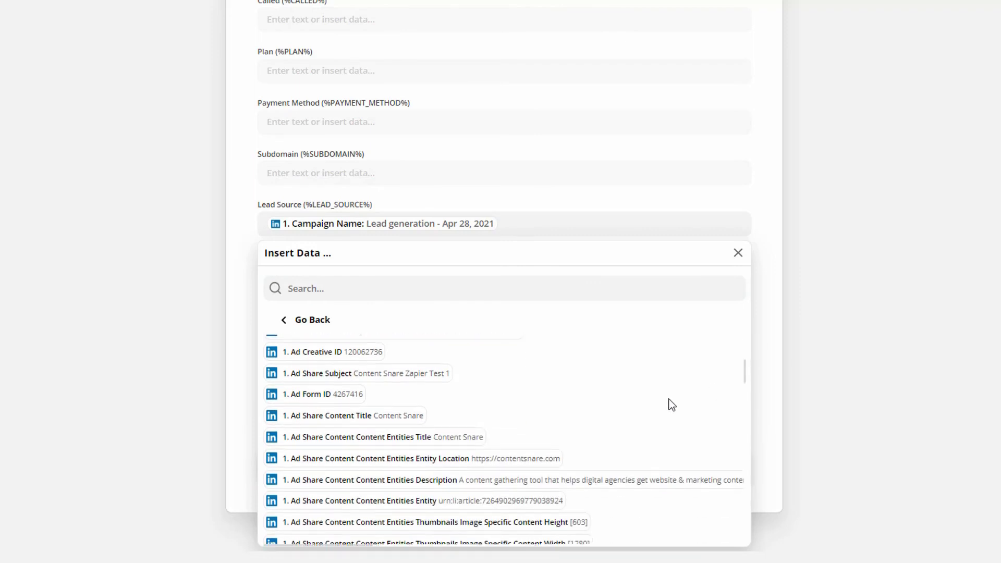
{"action": "scroll", "coordinate": [667, 403], "scroll_direction": "down", "scroll_amount": 5}
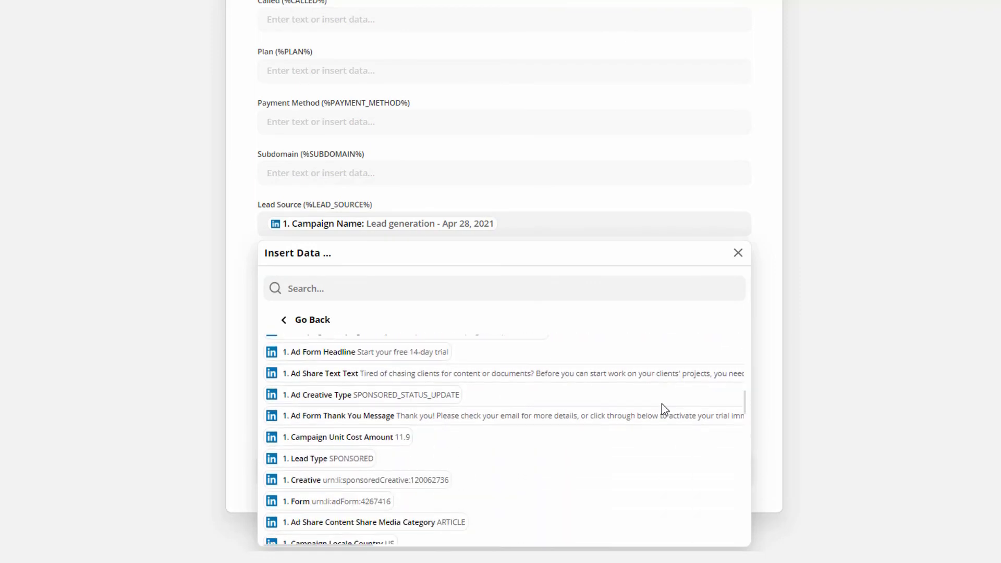
{"action": "scroll", "coordinate": [662, 403], "scroll_direction": "down", "scroll_amount": 3}
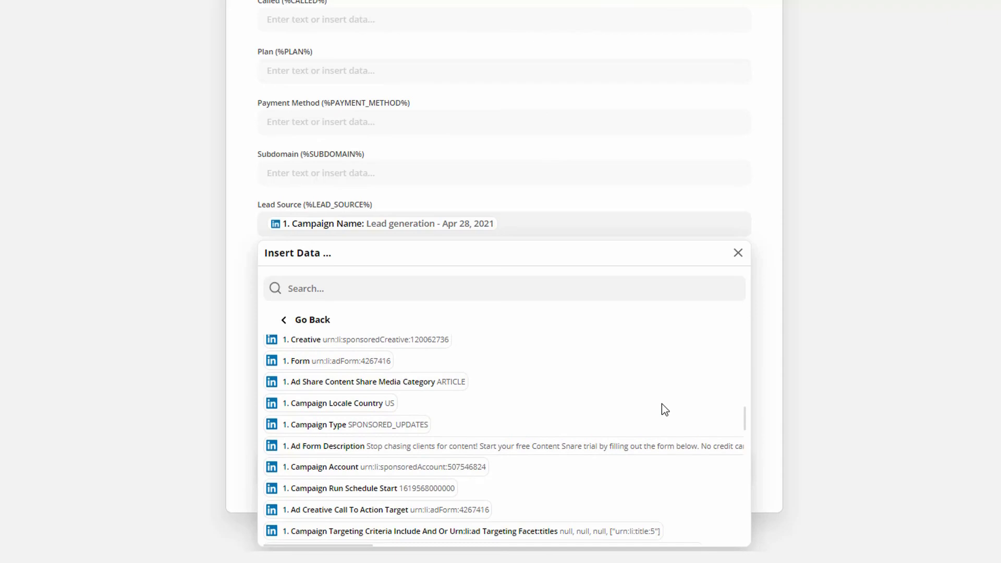
{"action": "scroll", "coordinate": [661, 403], "scroll_direction": "down", "scroll_amount": 5}
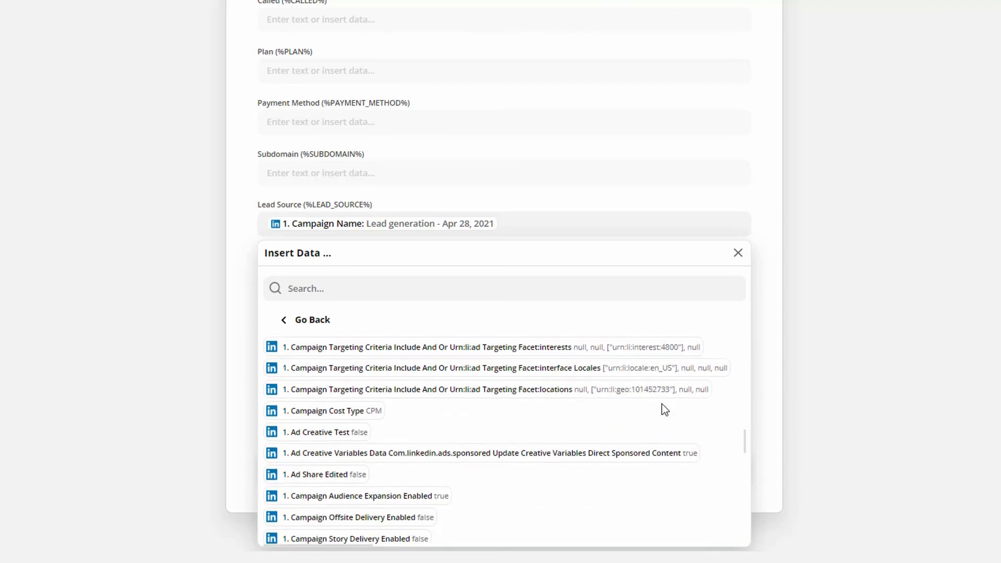
{"action": "left_click", "coordinate": [849, 223]}
{"action": "scroll", "coordinate": [849, 223], "scroll_direction": "up", "scroll_amount": 8}
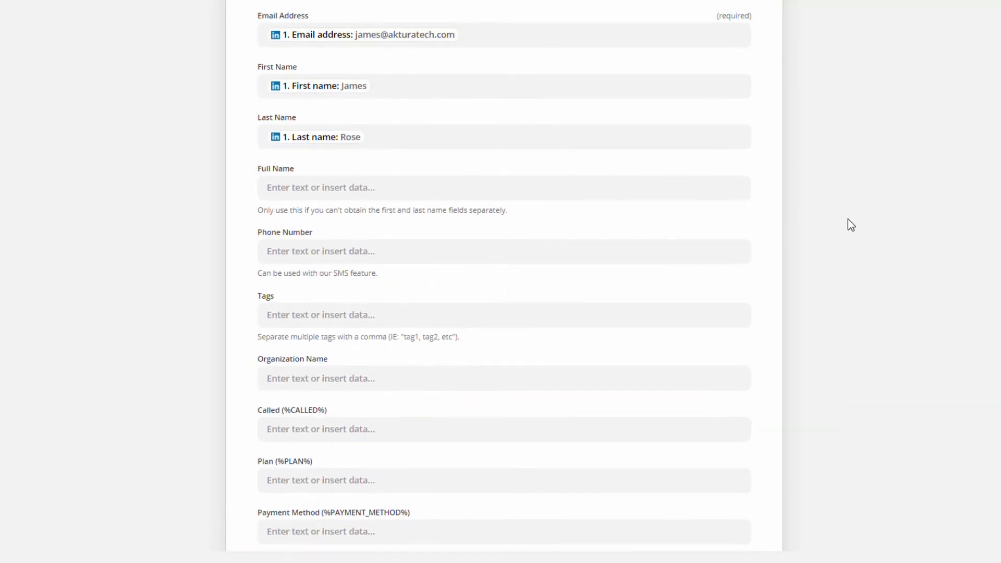
{"action": "scroll", "coordinate": [849, 224], "scroll_direction": "down", "scroll_amount": 8}
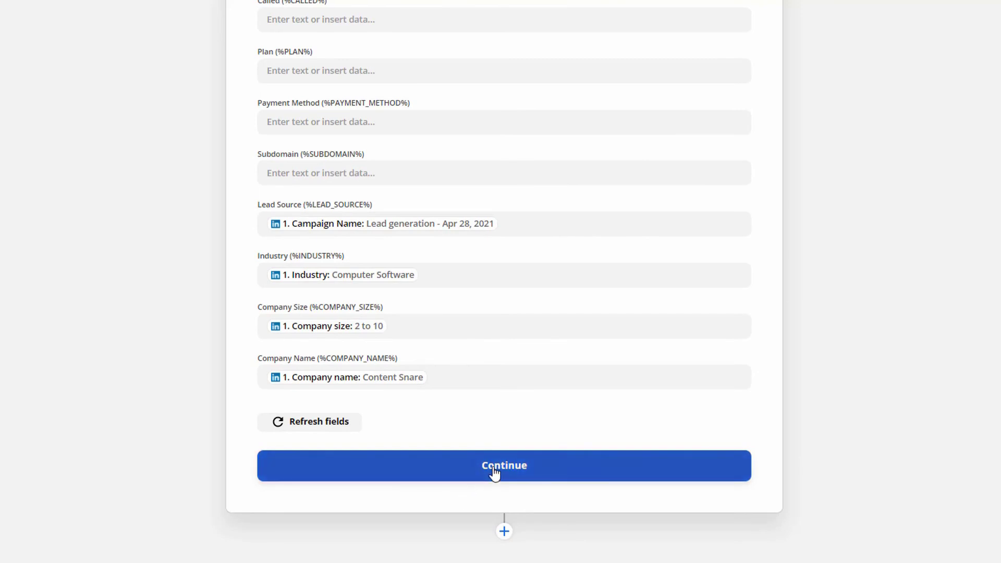
Check the ActiveCampaign Contacts list, then send a test contact from Zapier, returning 'Contact added'
{"action": "left_click", "coordinate": [494, 471]}
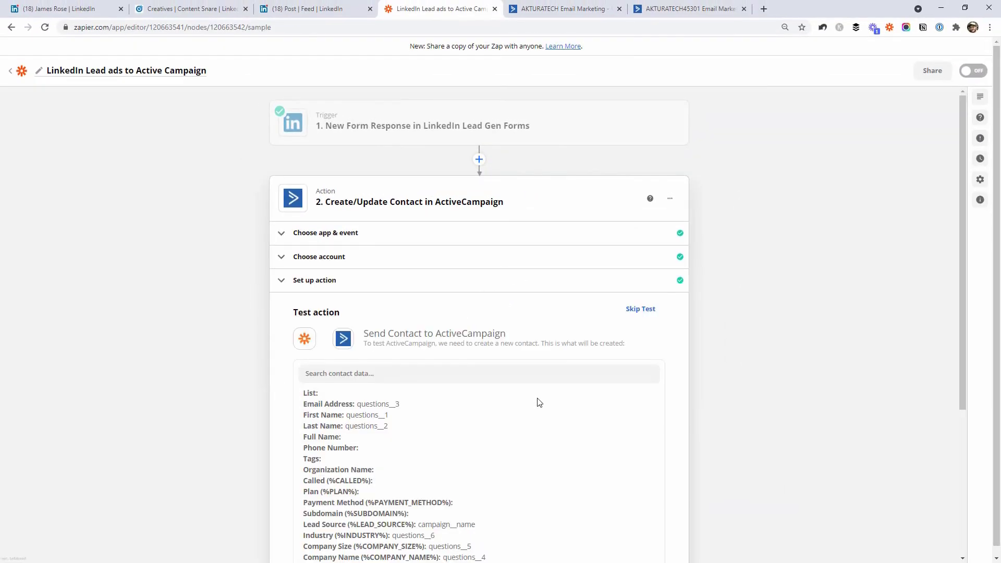
{"action": "scroll", "coordinate": [722, 354], "scroll_direction": "down", "scroll_amount": 2}
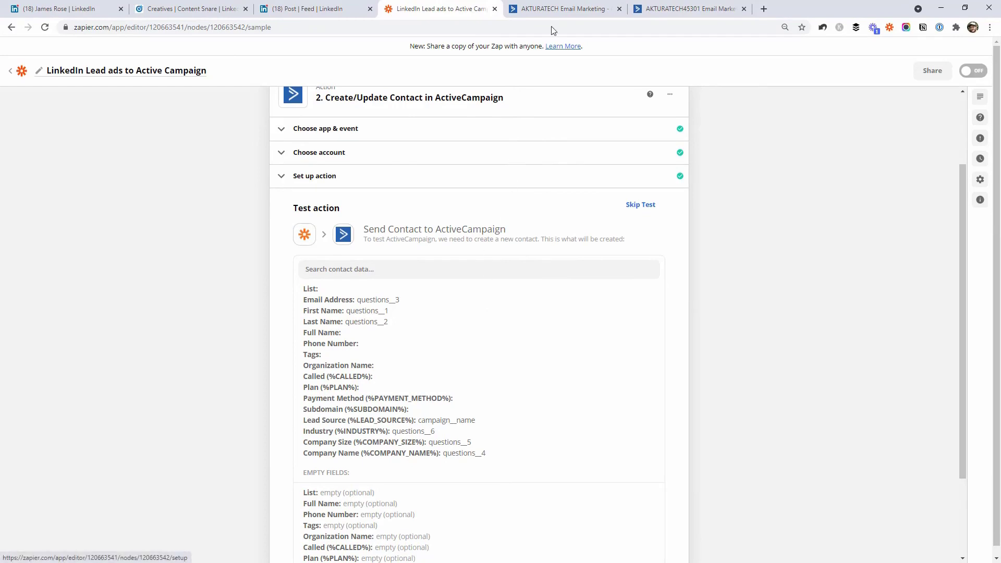
{"action": "middle_click", "coordinate": [574, 4]}
{"action": "left_click", "coordinate": [573, 4]}
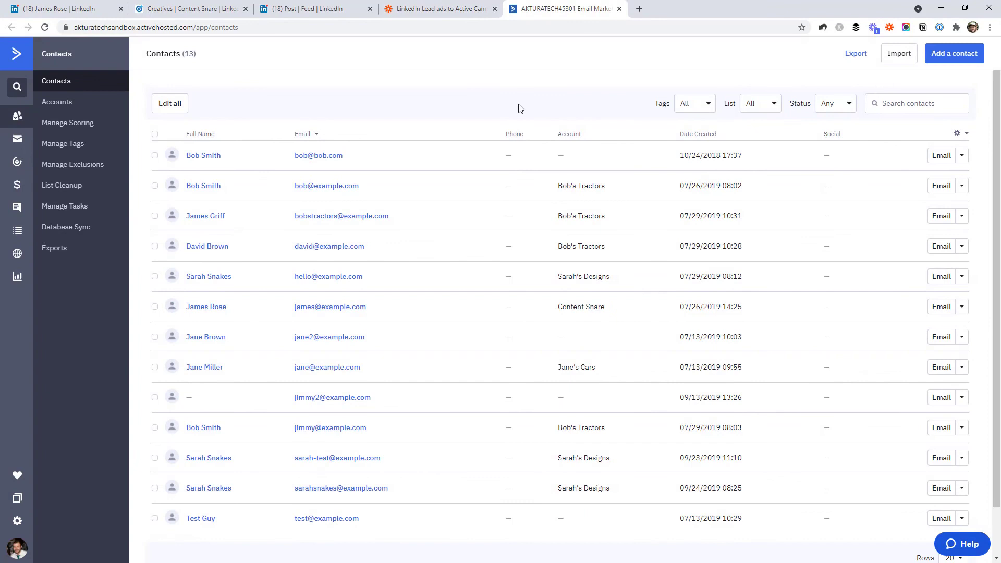
{"action": "left_click", "coordinate": [465, 4]}
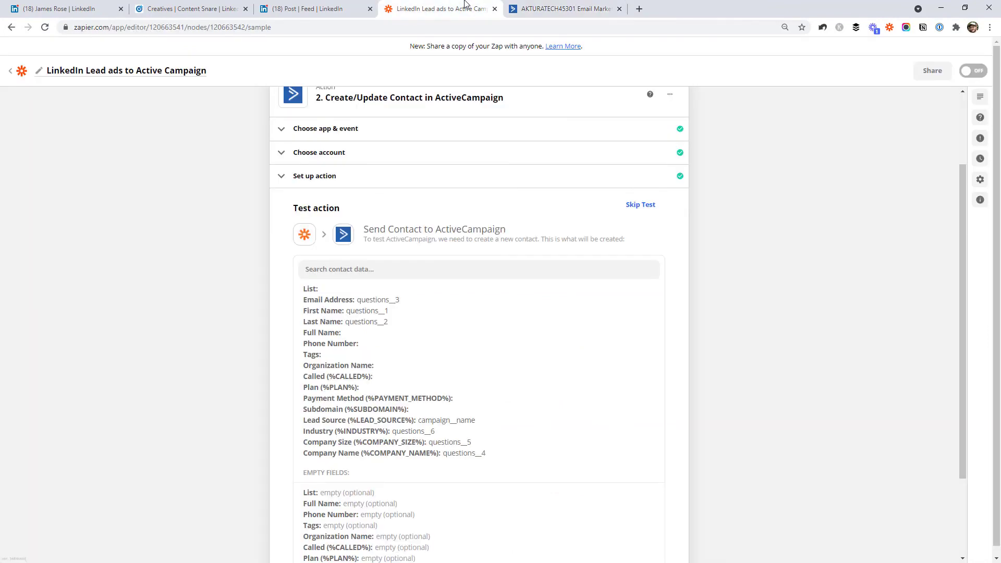
{"action": "scroll", "coordinate": [758, 274], "scroll_direction": "down", "scroll_amount": 2}
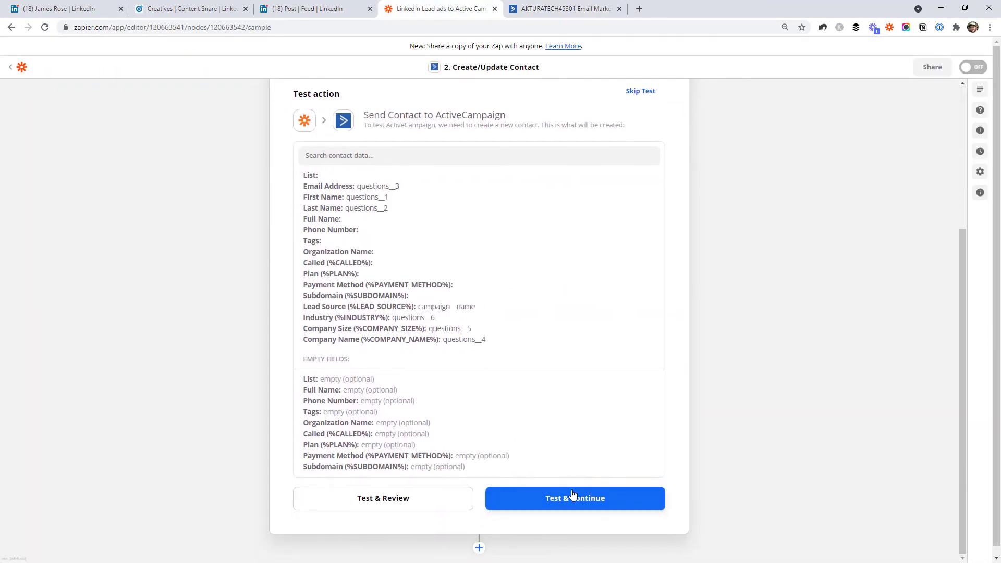
{"action": "left_click", "coordinate": [572, 495]}
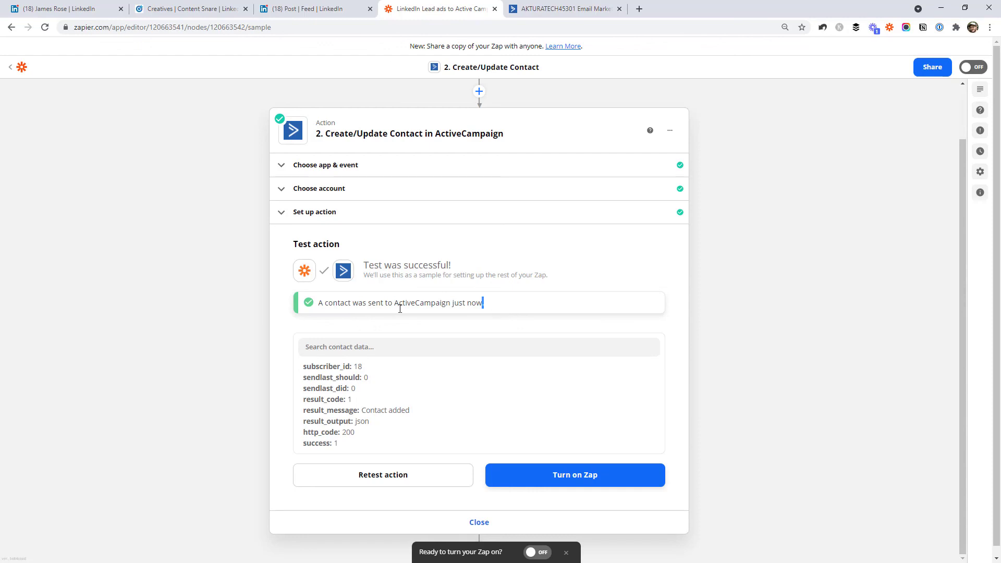
Open the new test contact's details in ActiveCampaign to verify the mapped company fields, then return to Zapier
{"action": "left_click_drag", "start_coordinate": [483, 303], "coordinate": [319, 303]}
{"action": "left_click", "coordinate": [369, 303]}
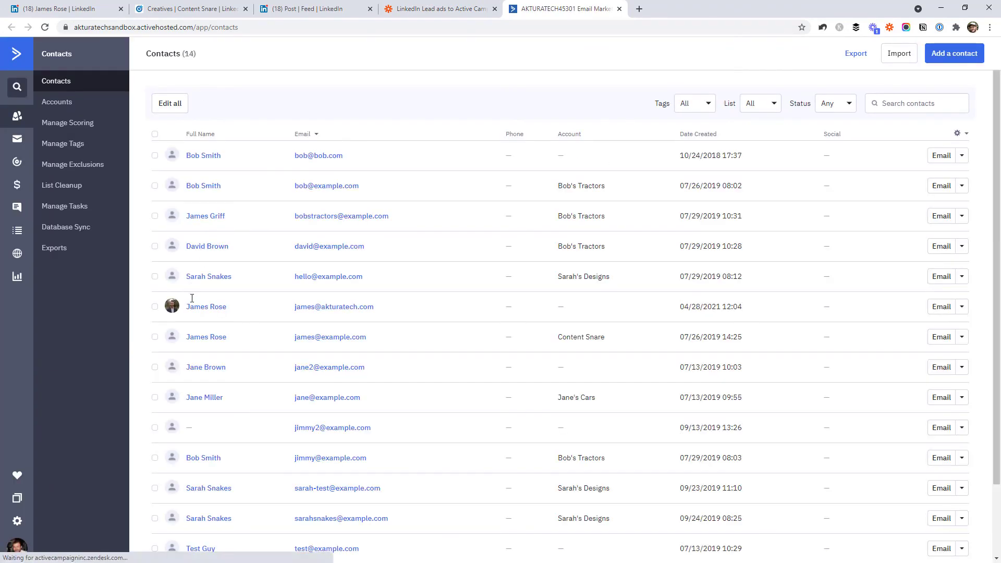
{"action": "left_click_drag", "start_coordinate": [405, 313], "coordinate": [194, 313]}
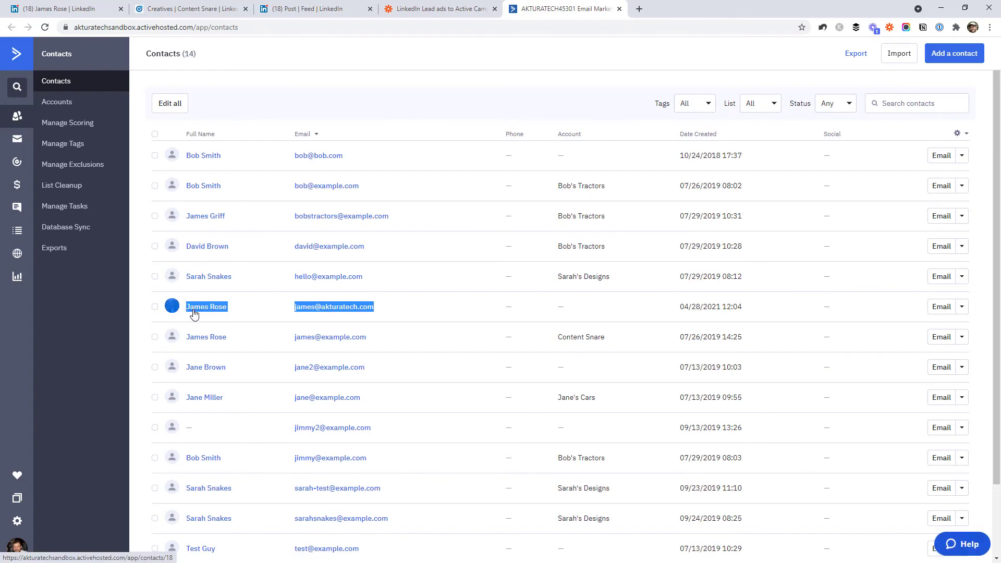
{"action": "left_click", "coordinate": [194, 313]}
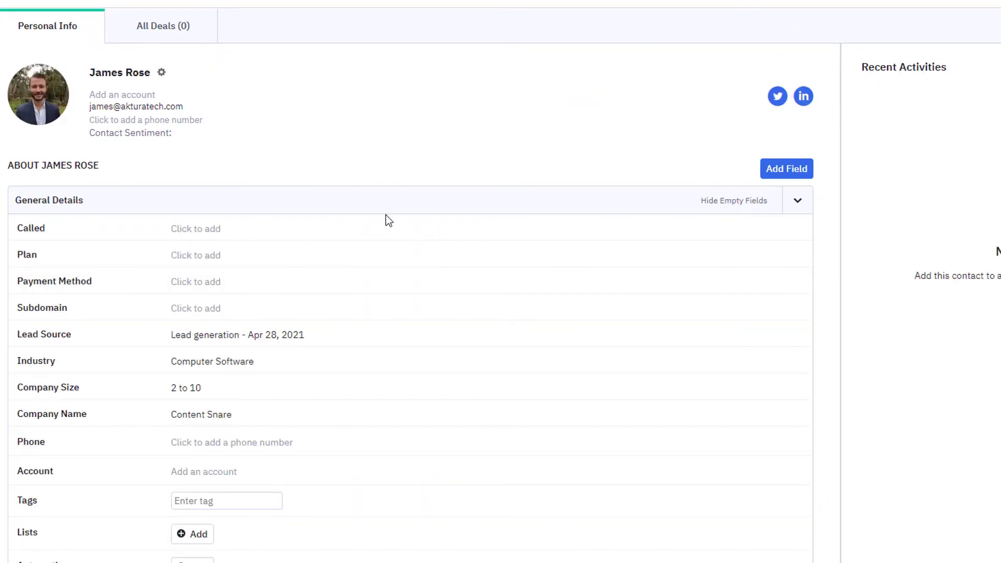
{"action": "scroll", "coordinate": [192, 277], "scroll_direction": "down", "scroll_amount": 2}
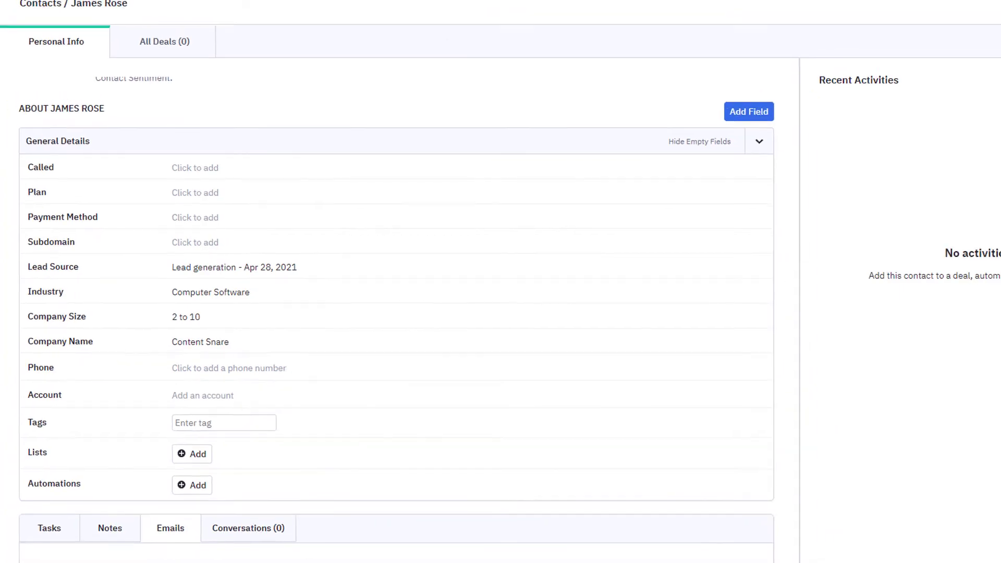
{"action": "left_click", "coordinate": [404, 8]}
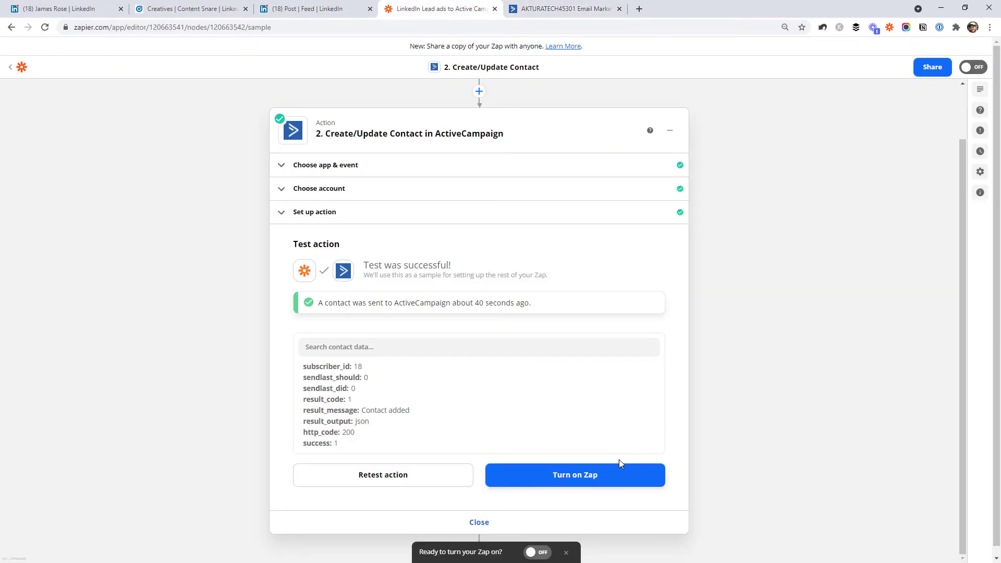
Turn on the LinkedIn Lead ads to ActiveCampaign zap and dismiss the share prompt
{"action": "left_click", "coordinate": [571, 482]}
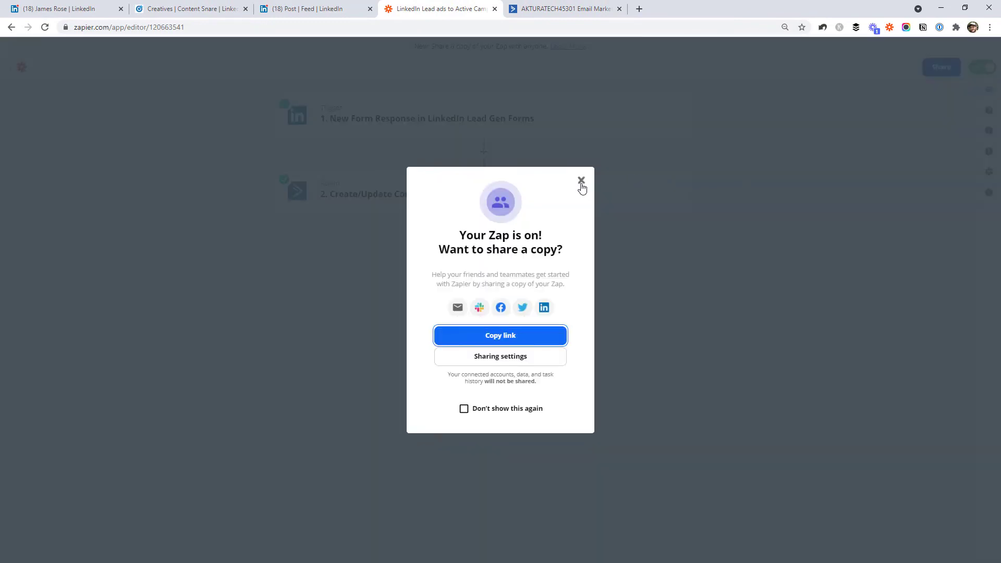
{"action": "left_click", "coordinate": [581, 181]}
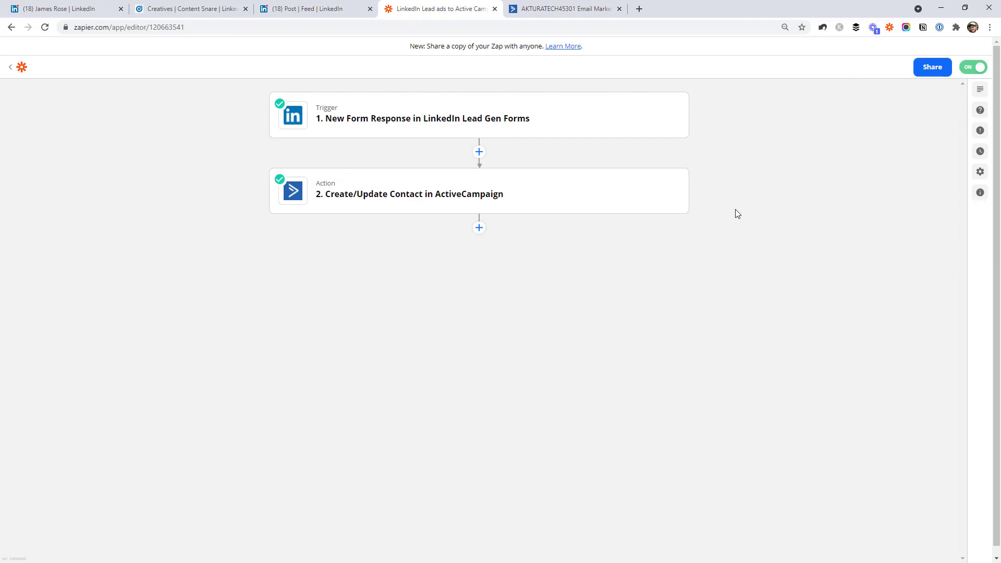
{"action": "mouse_move", "coordinate": [625, 190]}
Add a third step after the ActiveCampaign action using the SMS by Zapier app
{"action": "left_click", "coordinate": [479, 234]}
{"action": "type", "text": "sms"}
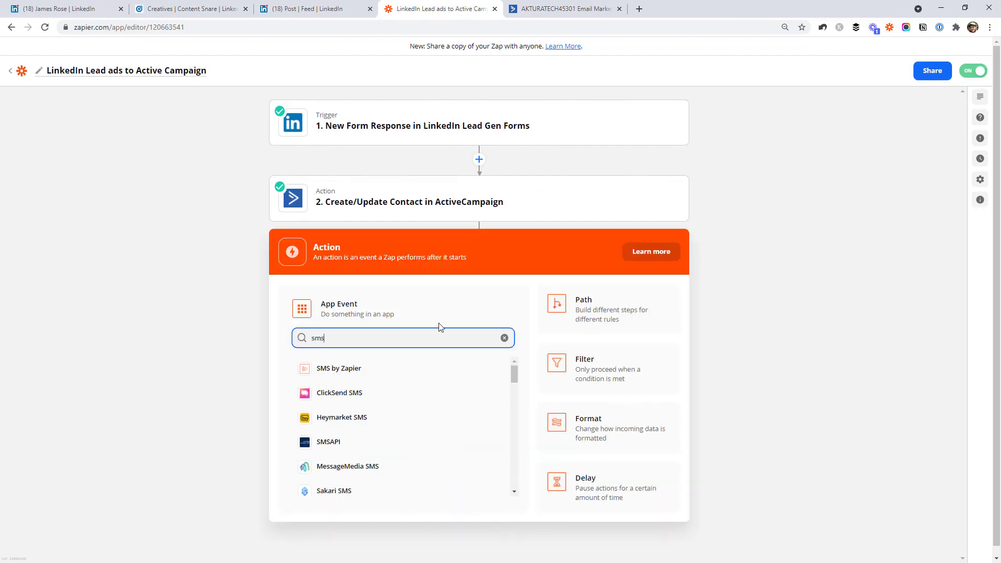
{"action": "left_click", "coordinate": [384, 368]}
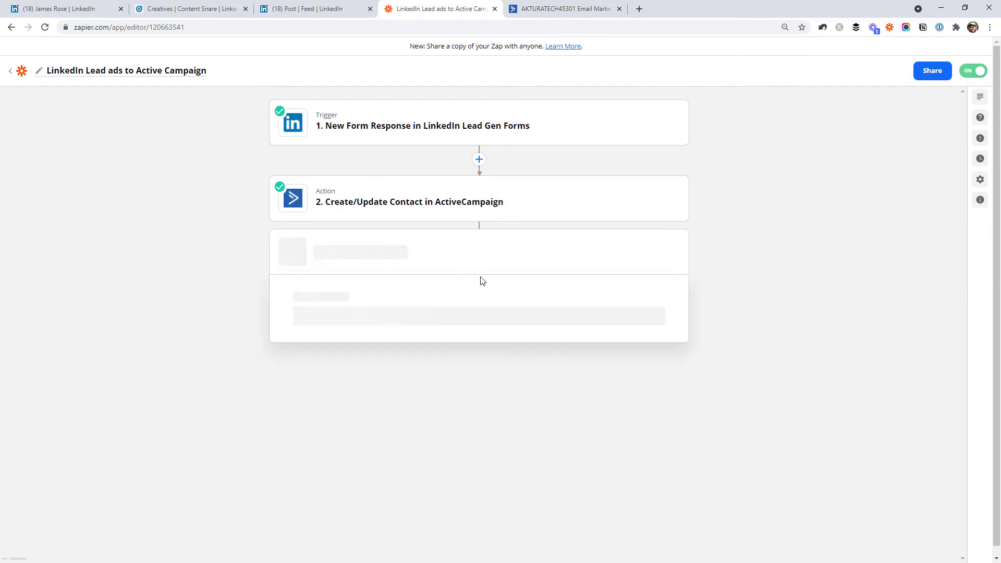